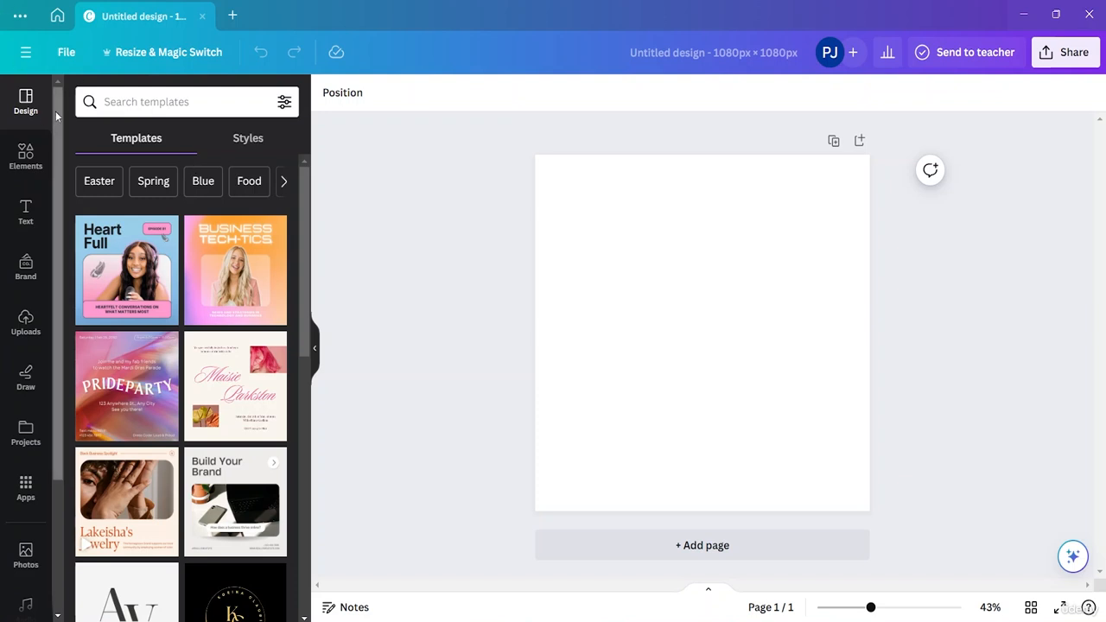
Search the elements for "collage", look through the results and clear the search
left_click(26, 155)
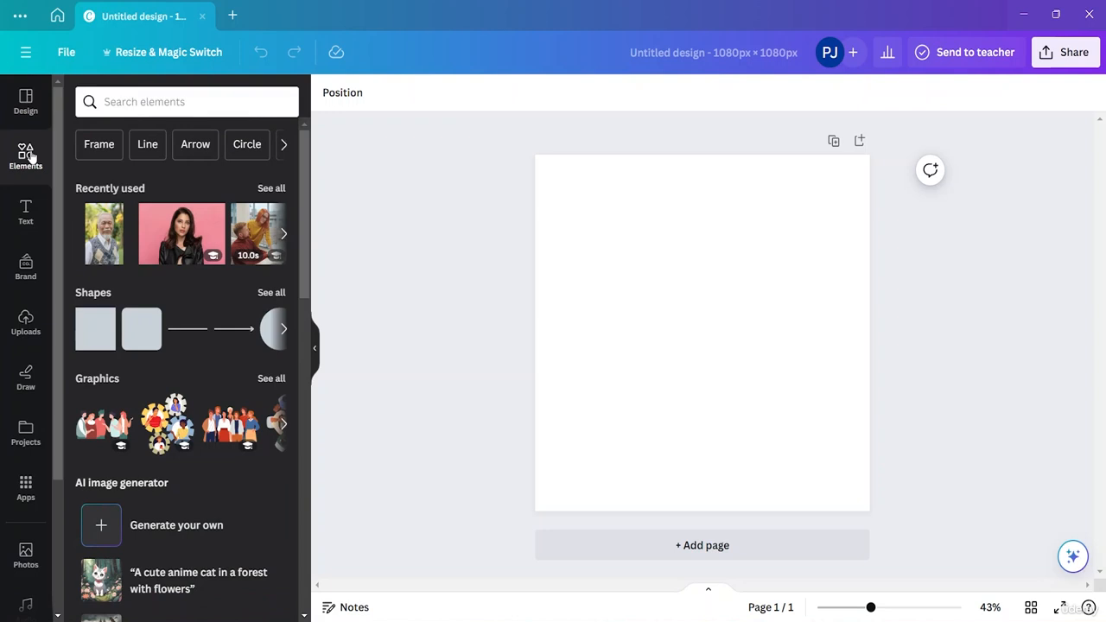
left_click(139, 102)
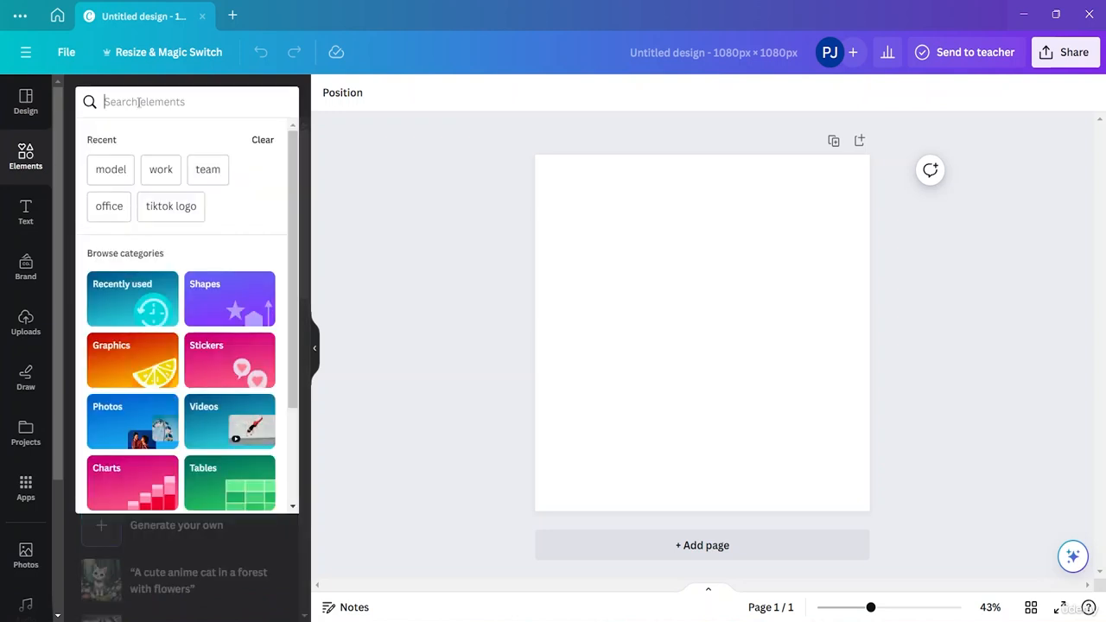
type("coll")
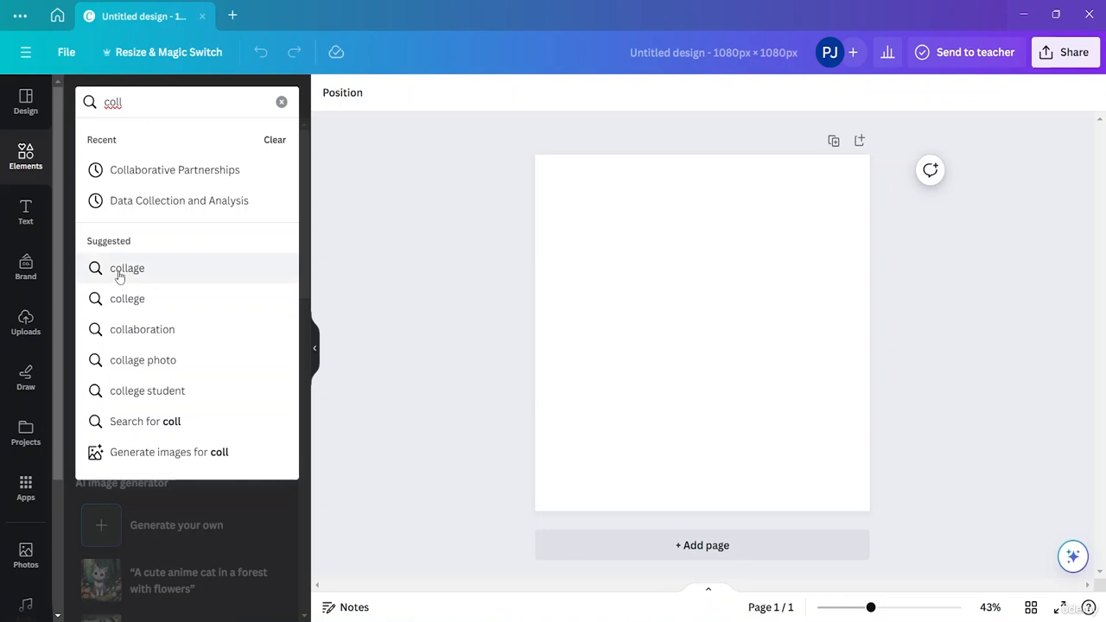
left_click(119, 275)
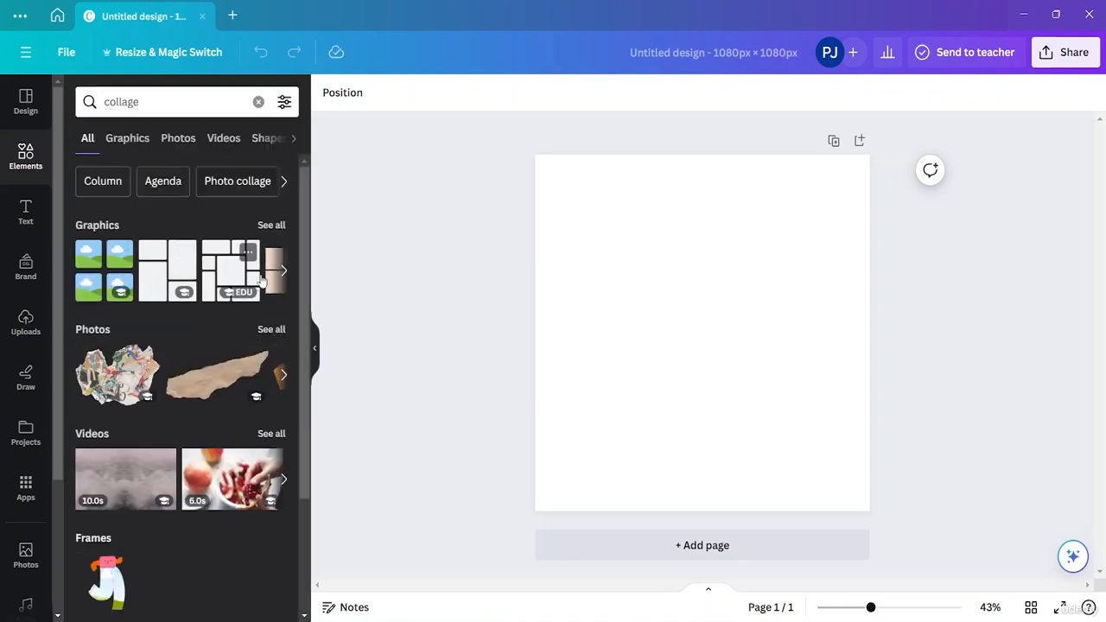
scroll(138, 364, "down", 2)
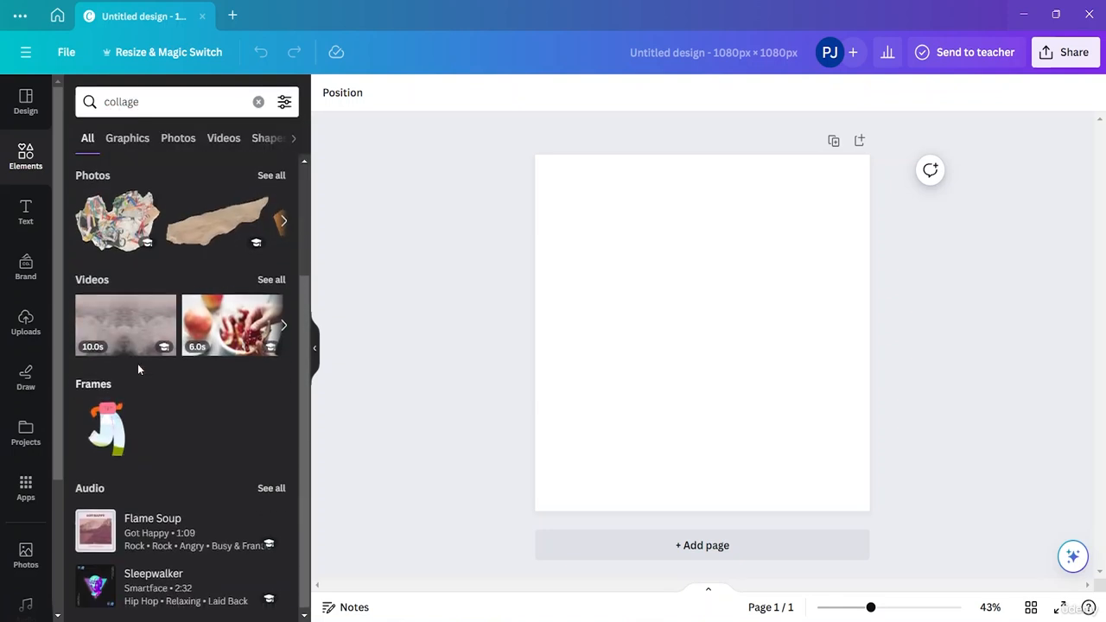
scroll(184, 356, "up", 2)
left_click(258, 102)
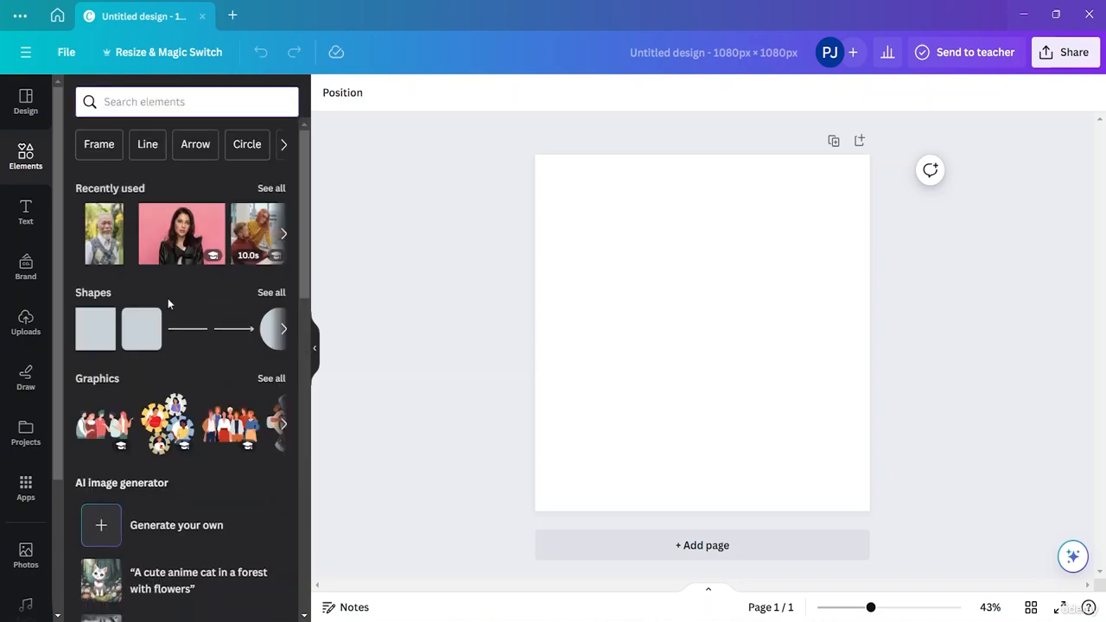
Add a full-page grid with two cells in the upper row and three cells in the lower row
scroll(170, 303, "down", 10)
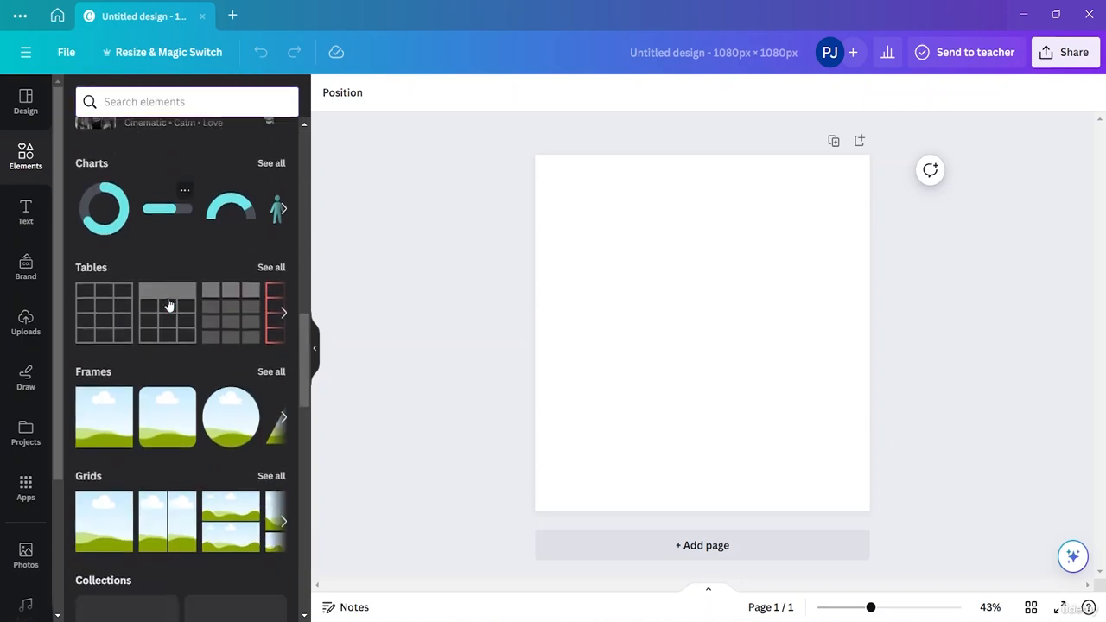
scroll(170, 305, "down", 1)
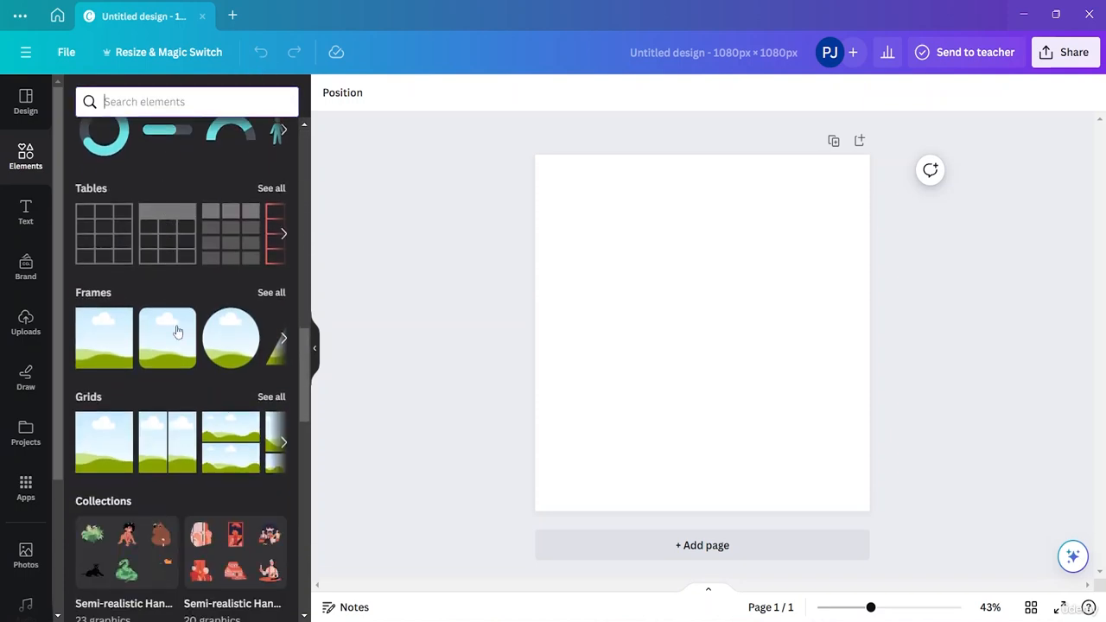
left_click(273, 397)
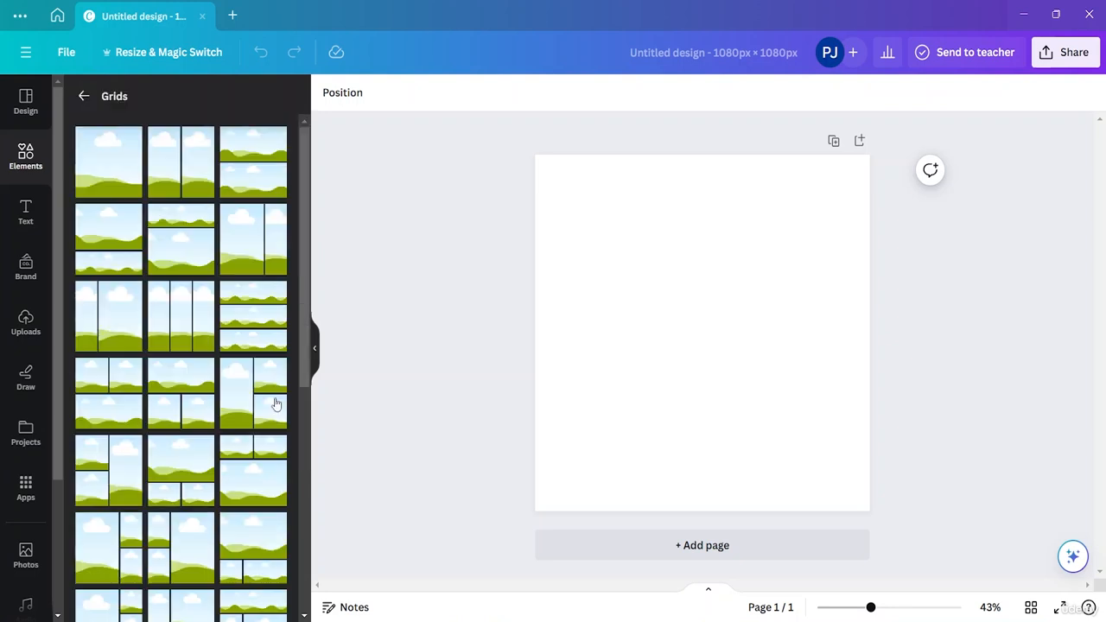
scroll(192, 281, "down", 8)
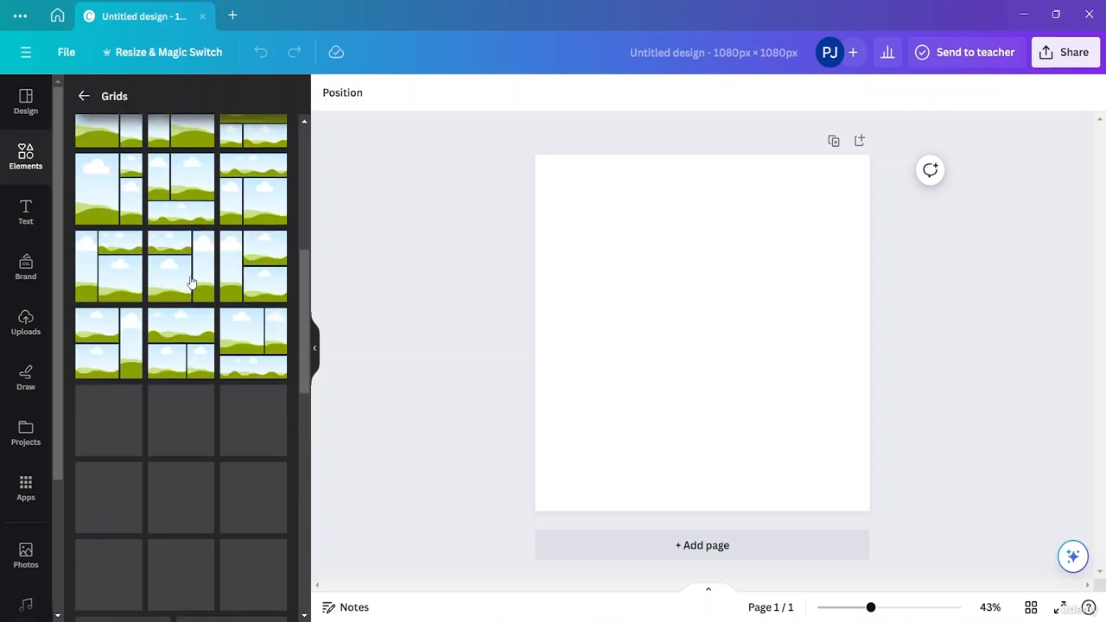
scroll(192, 281, "down", 3)
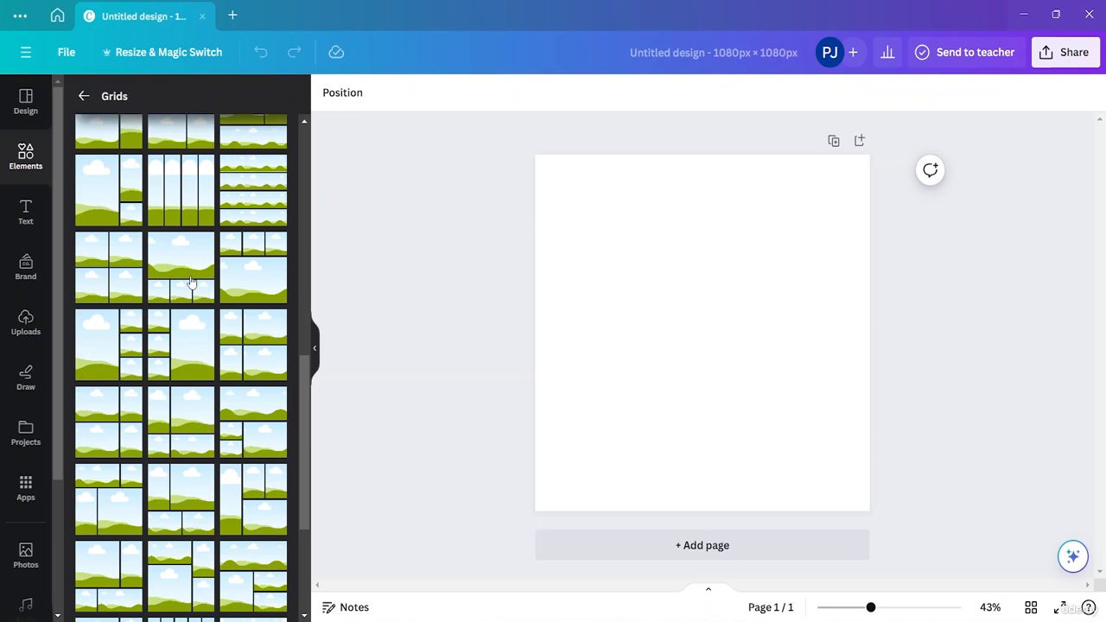
scroll(192, 281, "down", 5)
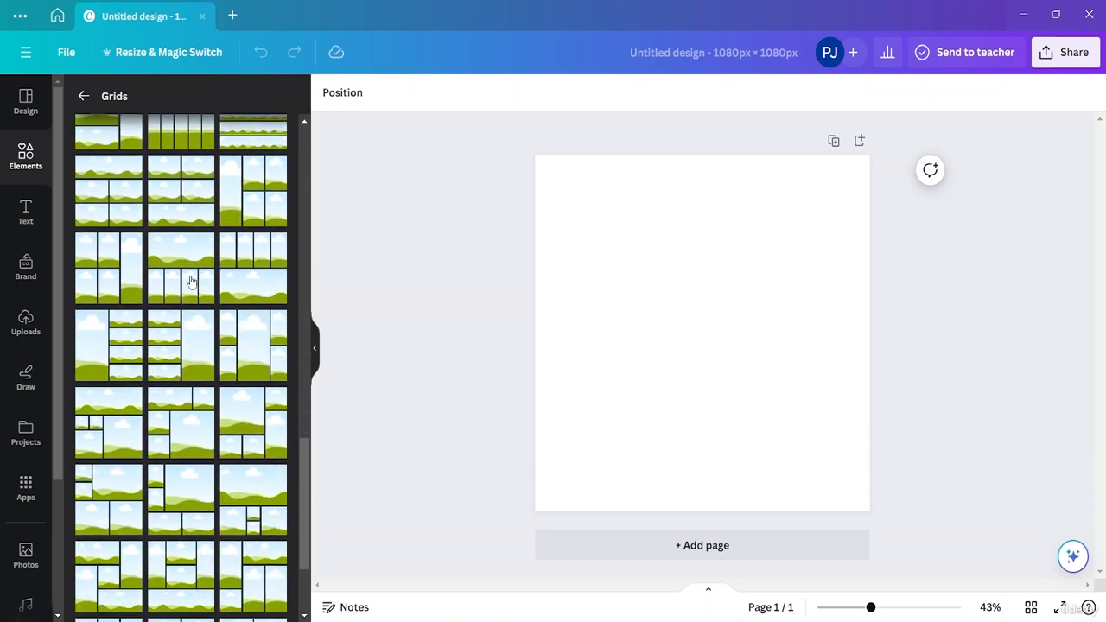
scroll(192, 281, "down", 5)
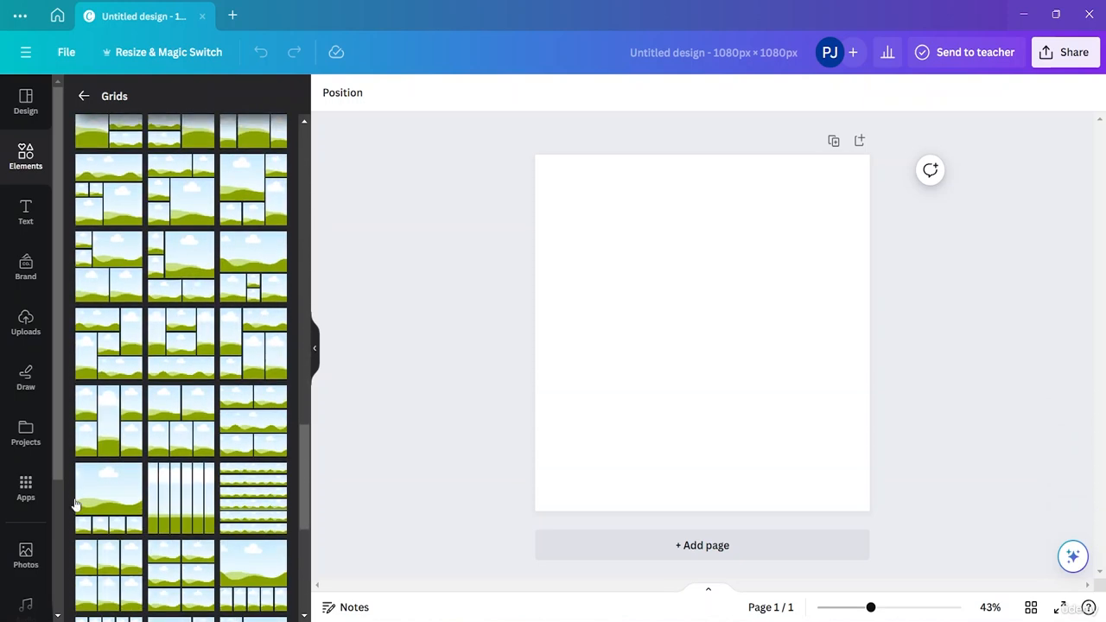
left_click(164, 428)
left_click(988, 291)
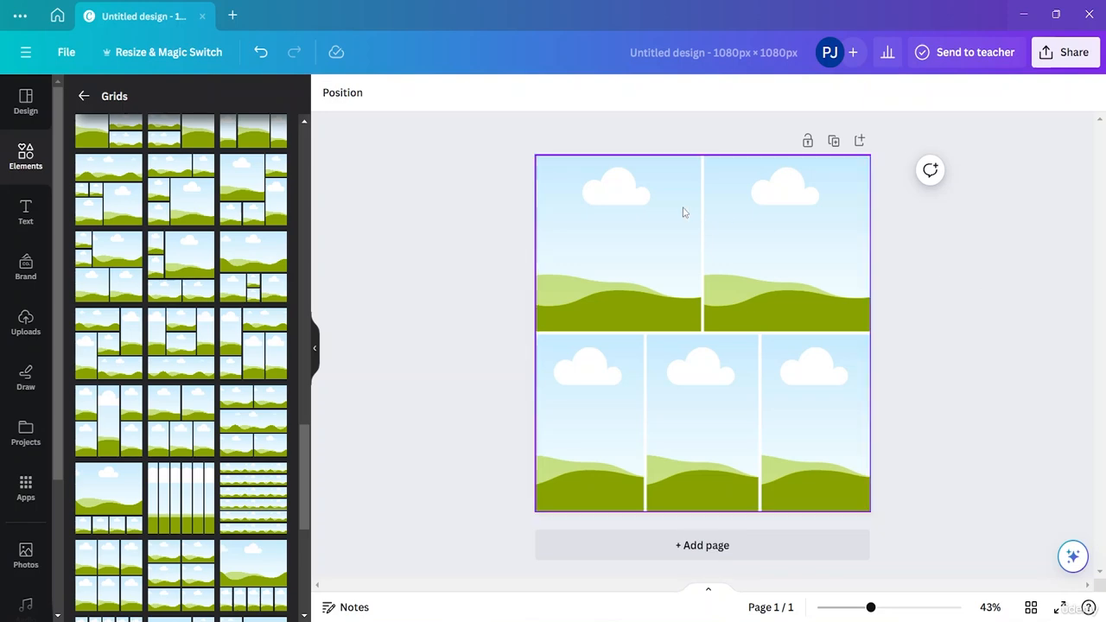
Search the elements for "photos" and browse the full list of matching photos
left_click(83, 96)
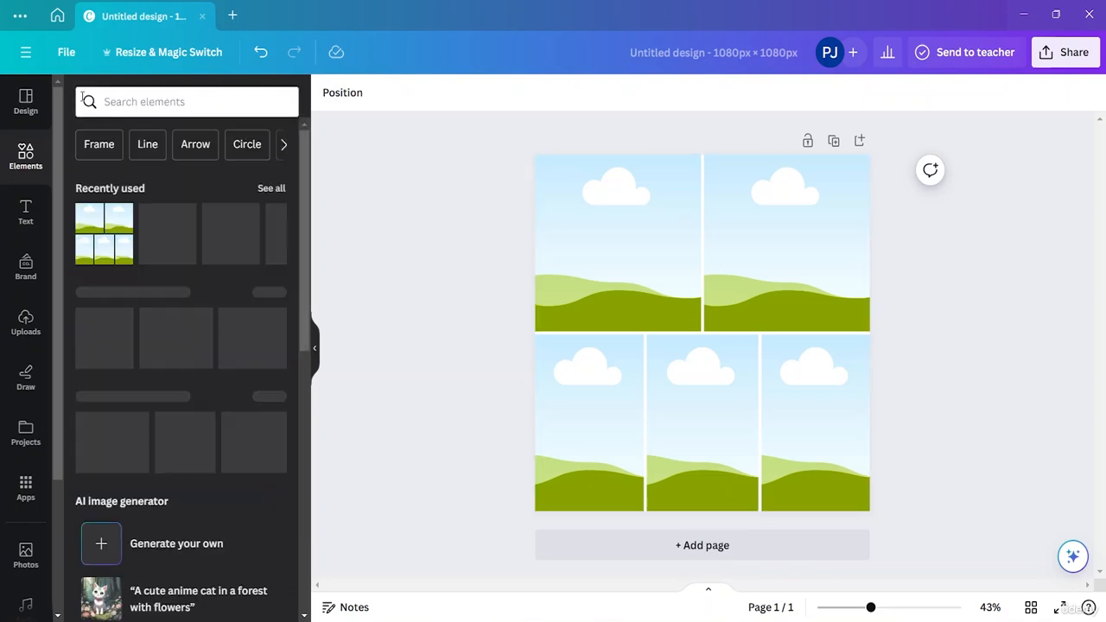
left_click(141, 97)
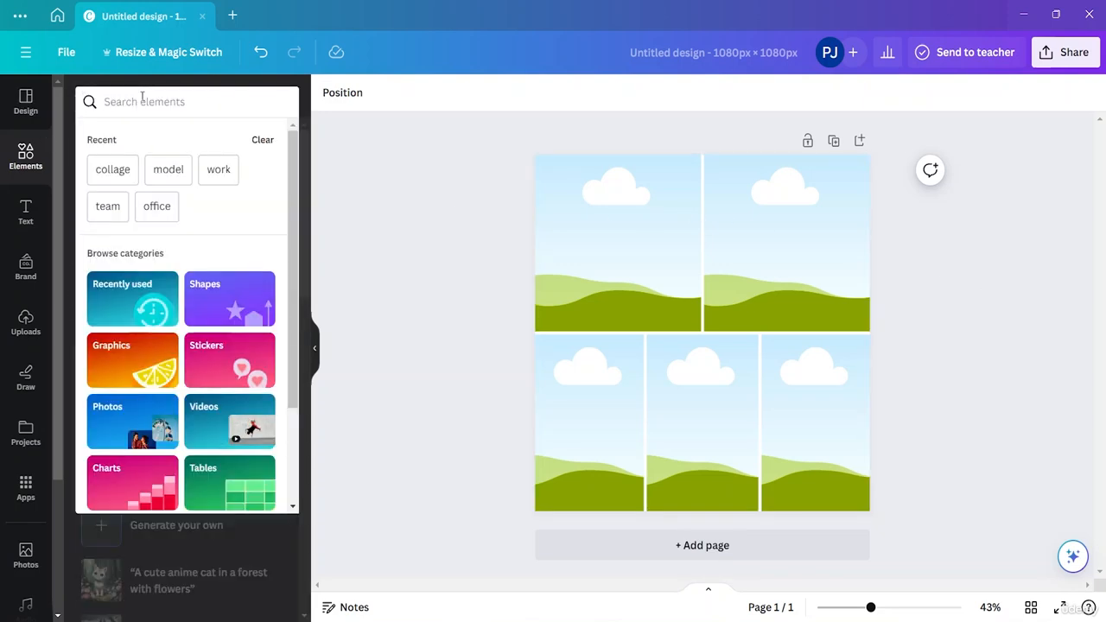
type("photos")
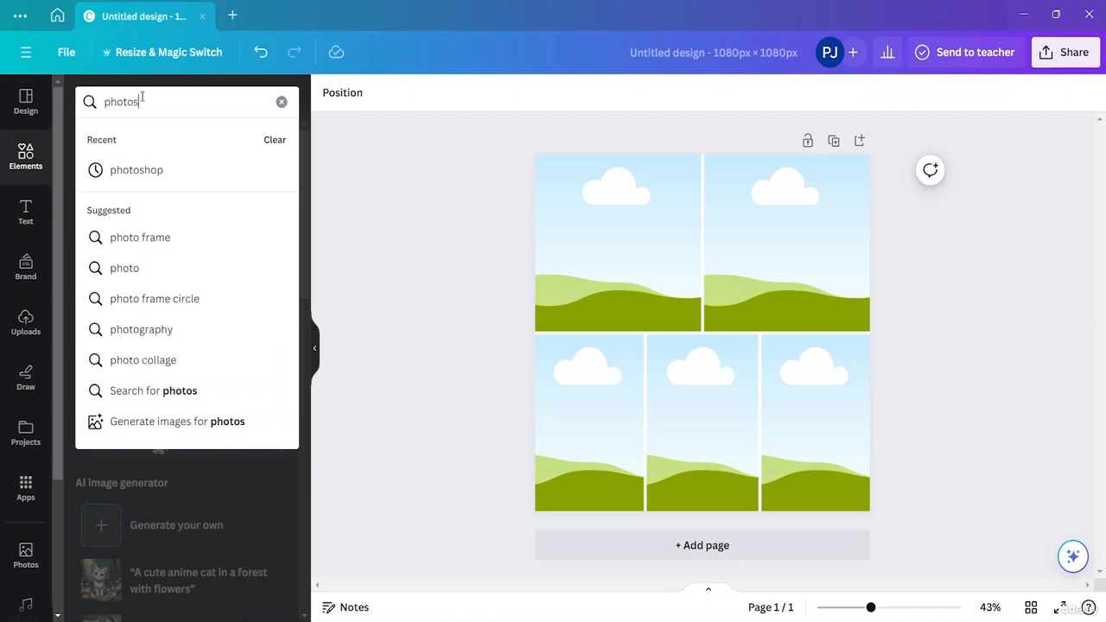
key("Return")
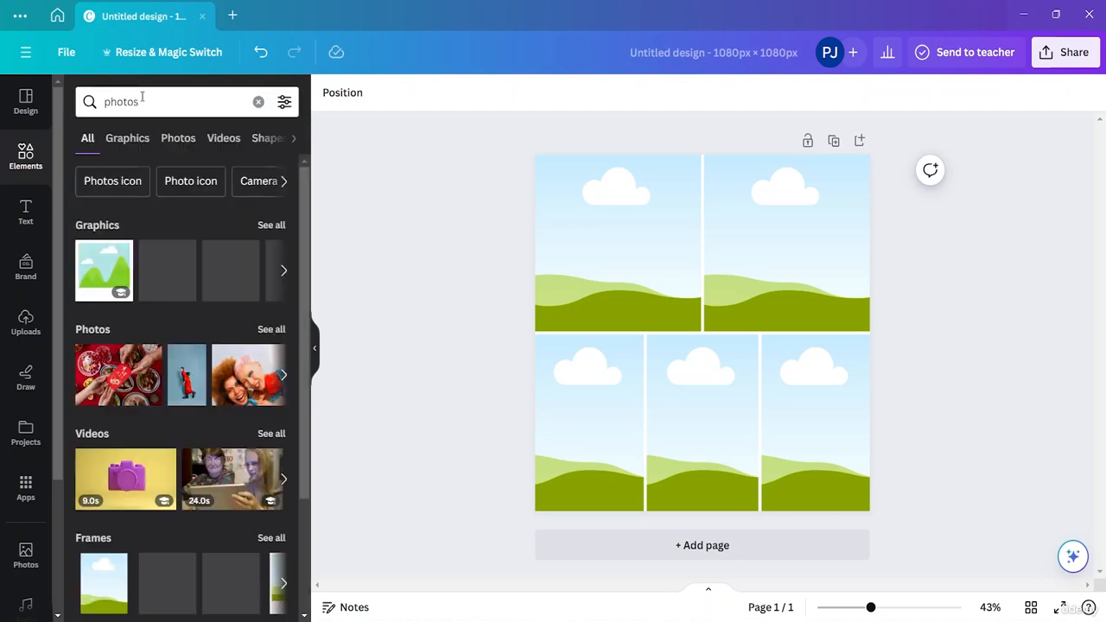
left_click(272, 330)
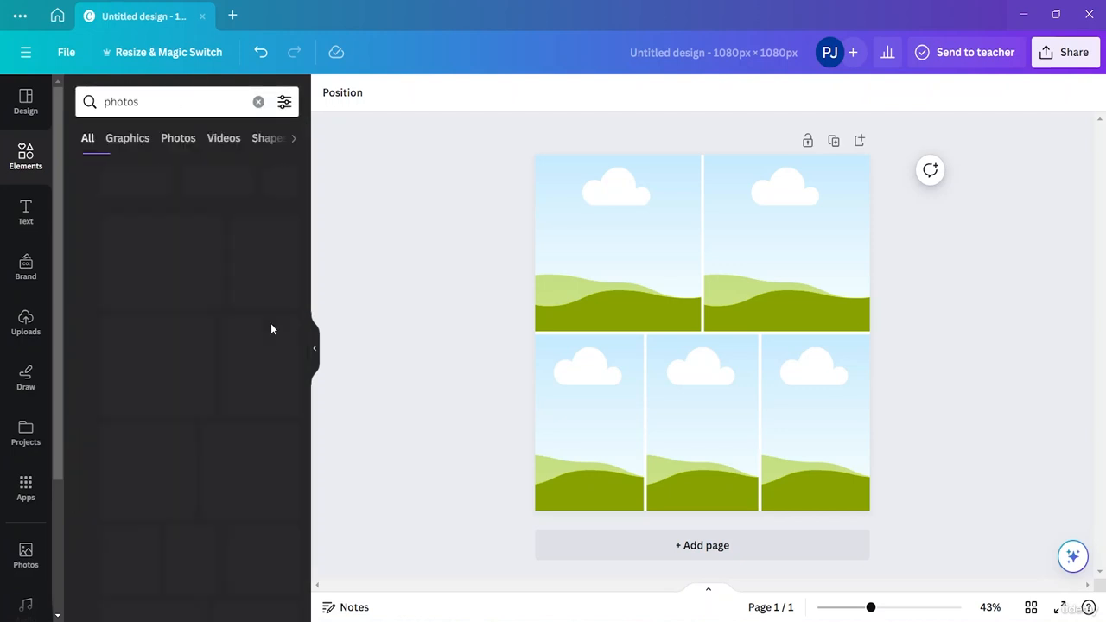
scroll(222, 321, "down", 3)
scroll(222, 321, "down", 2)
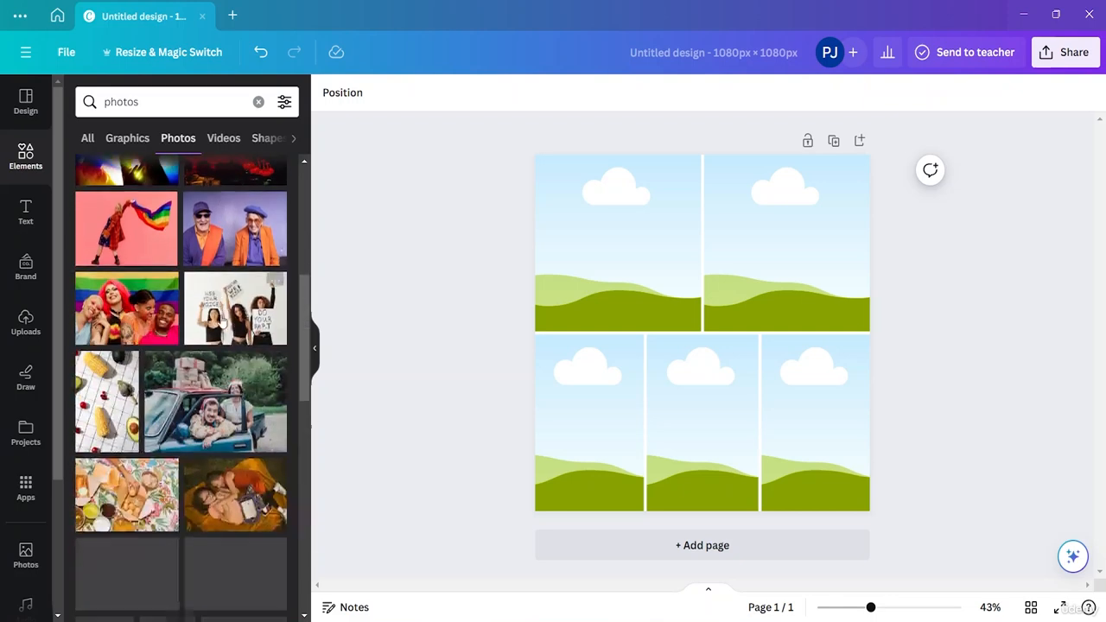
Fill the grid with the elderly couple and rainbow flag photos above, and the corn, car and picnic food photos below
left_click_drag(232, 242, 596, 242)
left_click_drag(164, 208, 748, 236)
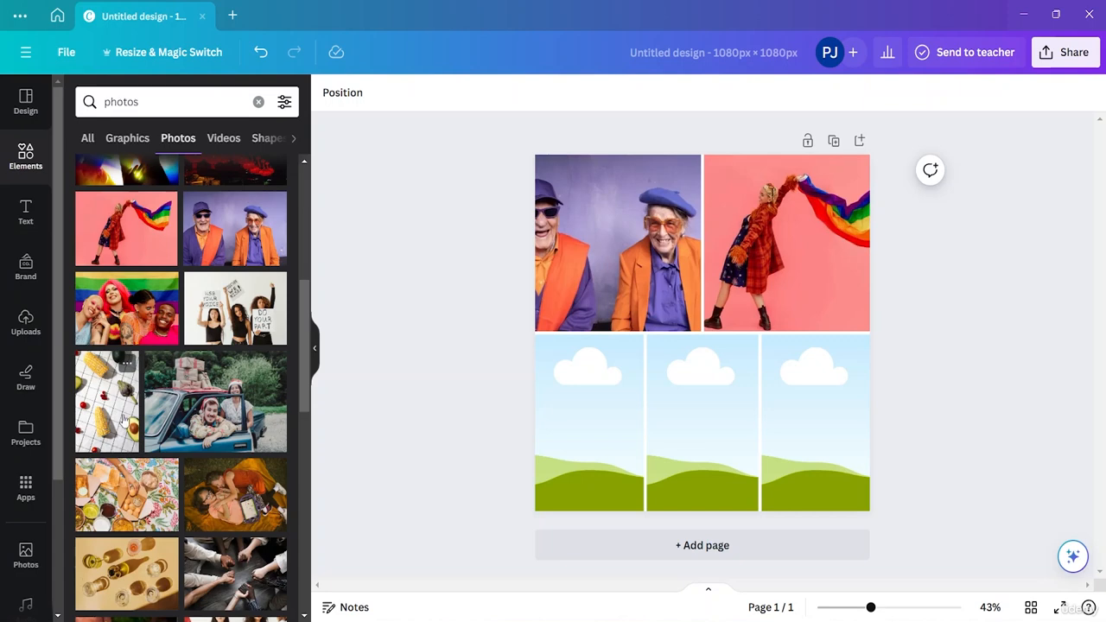
left_click_drag(104, 420, 571, 424)
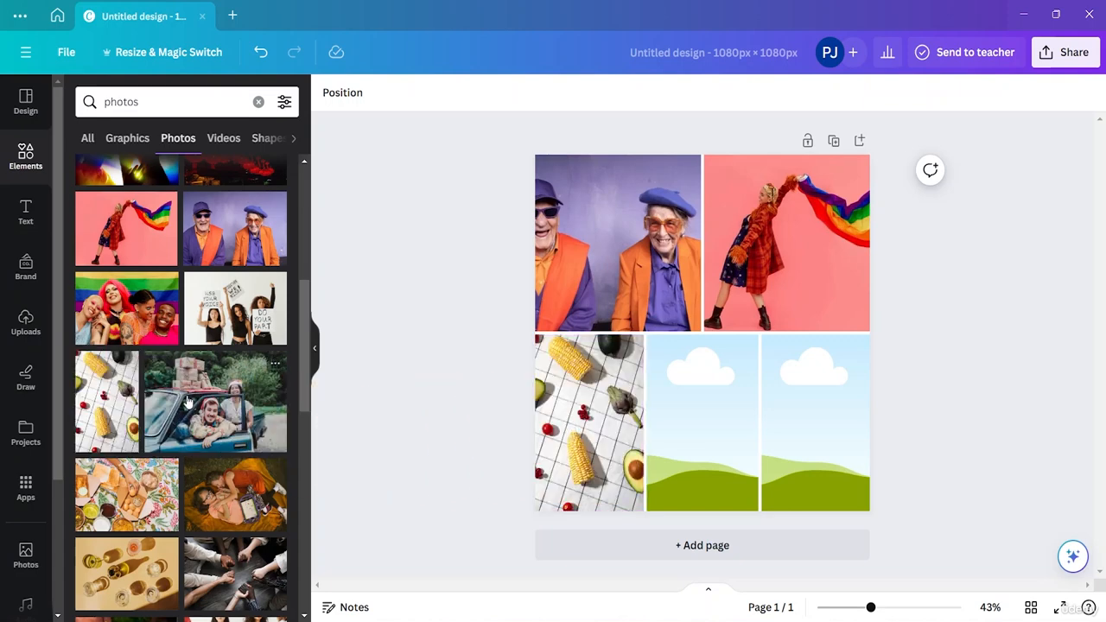
left_click_drag(216, 401, 691, 408)
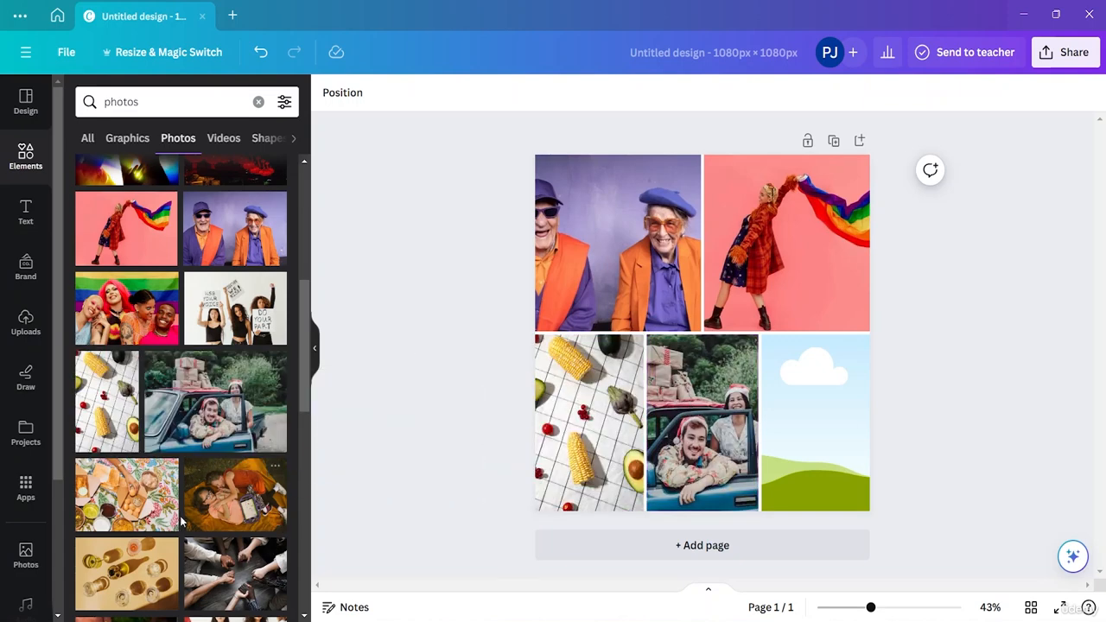
left_click_drag(124, 510, 843, 414)
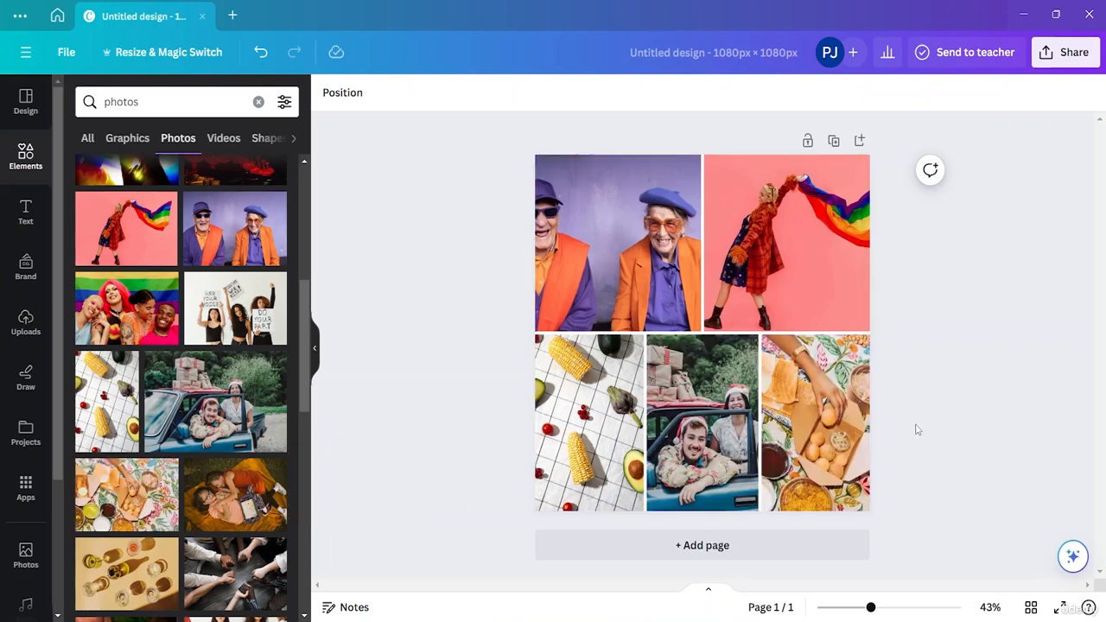
Open the elderly couple's photo for cropping and enlarge it slightly within its grid cell
double_click(633, 228)
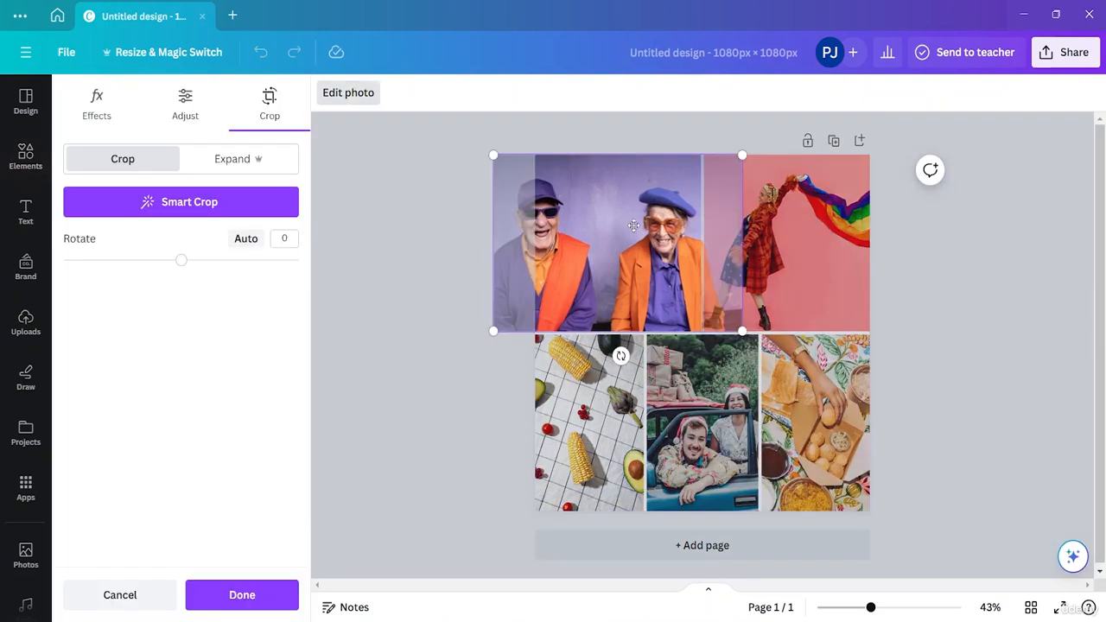
left_click(948, 395)
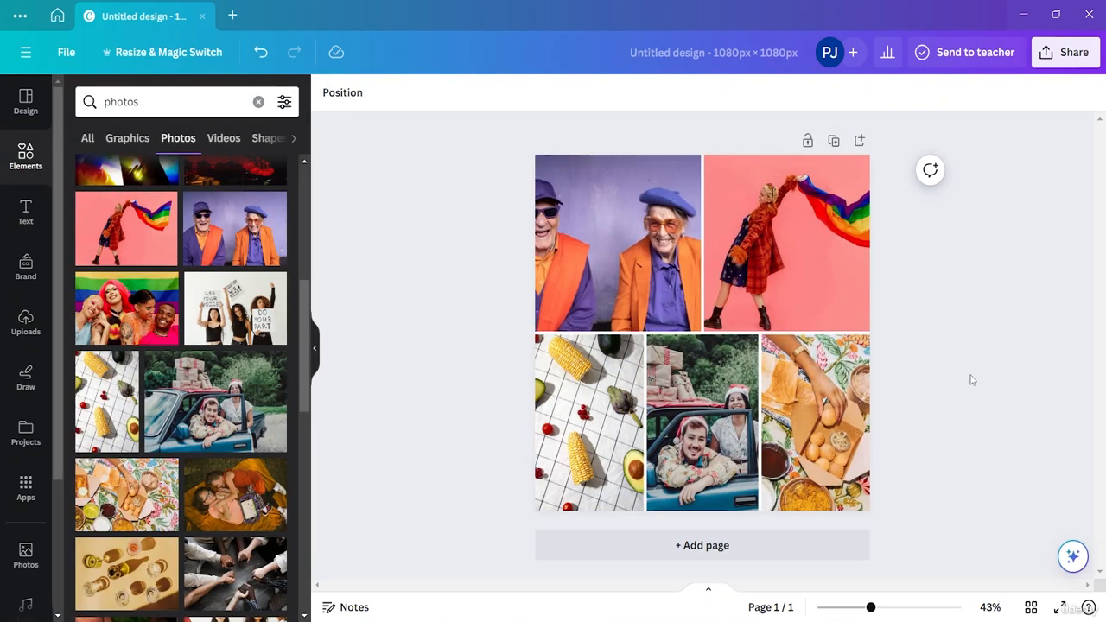
double_click(642, 281)
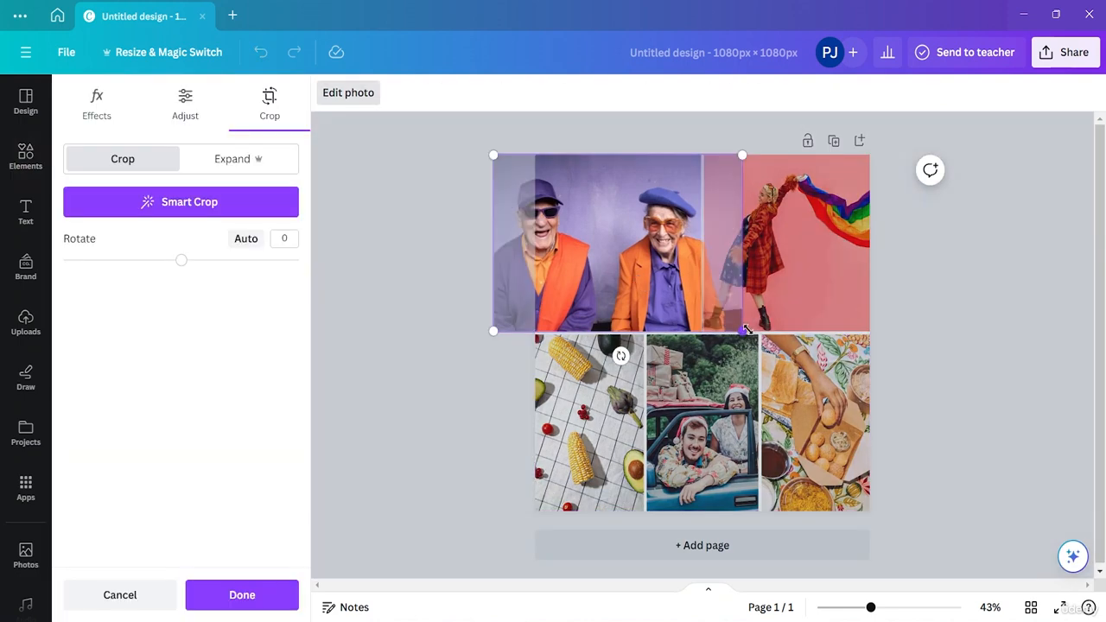
left_click_drag(747, 329, 759, 331)
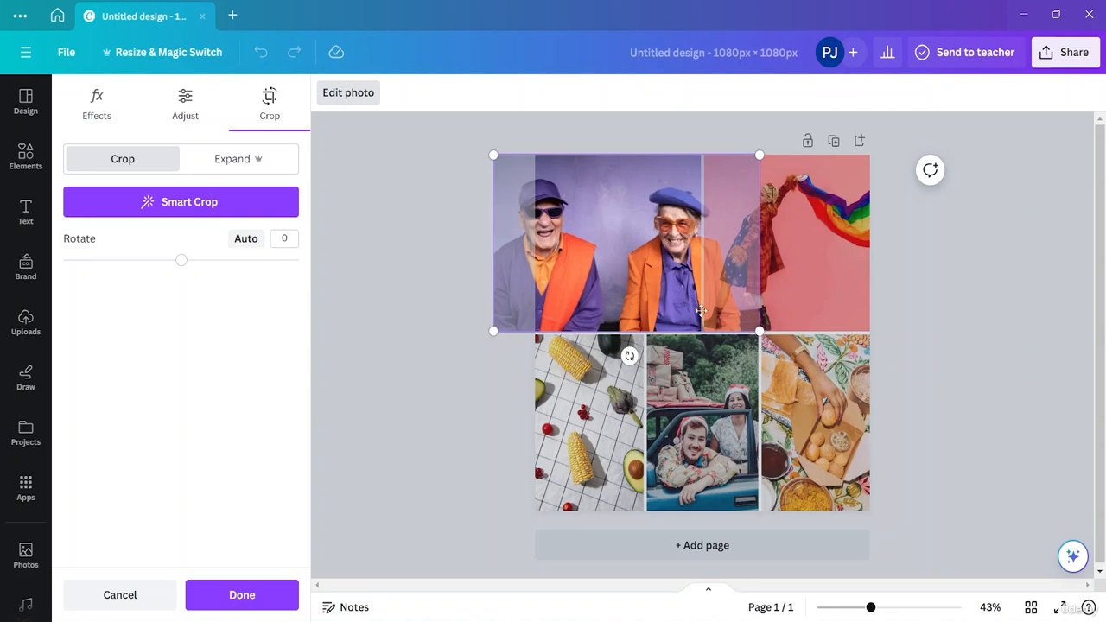
Try to shrink the elderly couple's photo to the bounds of its grid cell
double_click(631, 266)
double_click(631, 266)
left_click_drag(758, 331, 719, 310)
left_click_drag(761, 332, 702, 319)
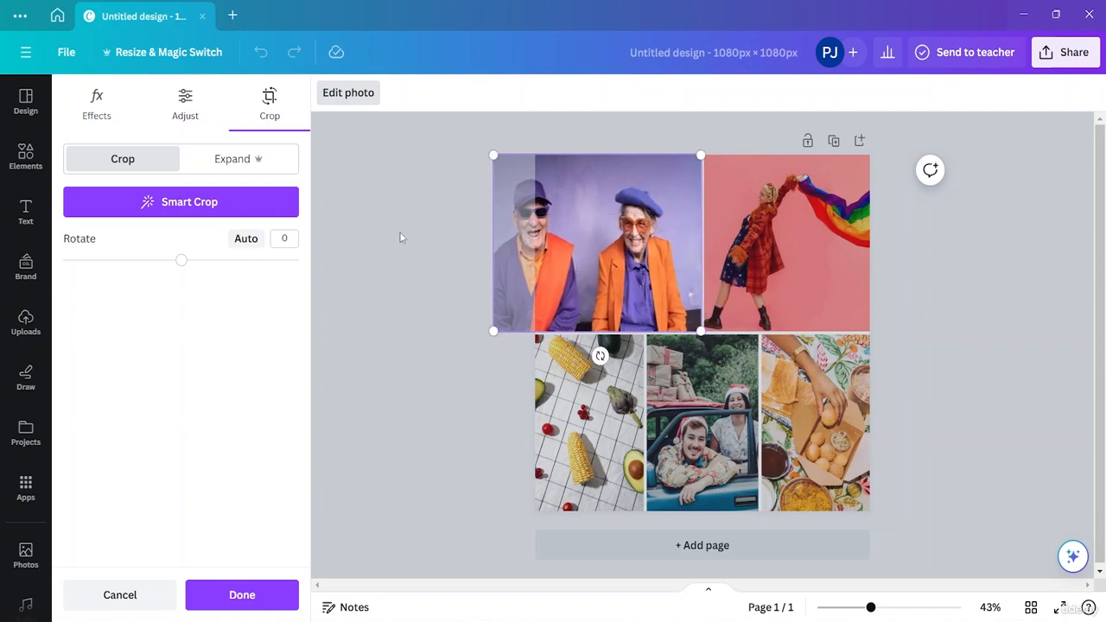
left_click_drag(495, 154, 550, 205)
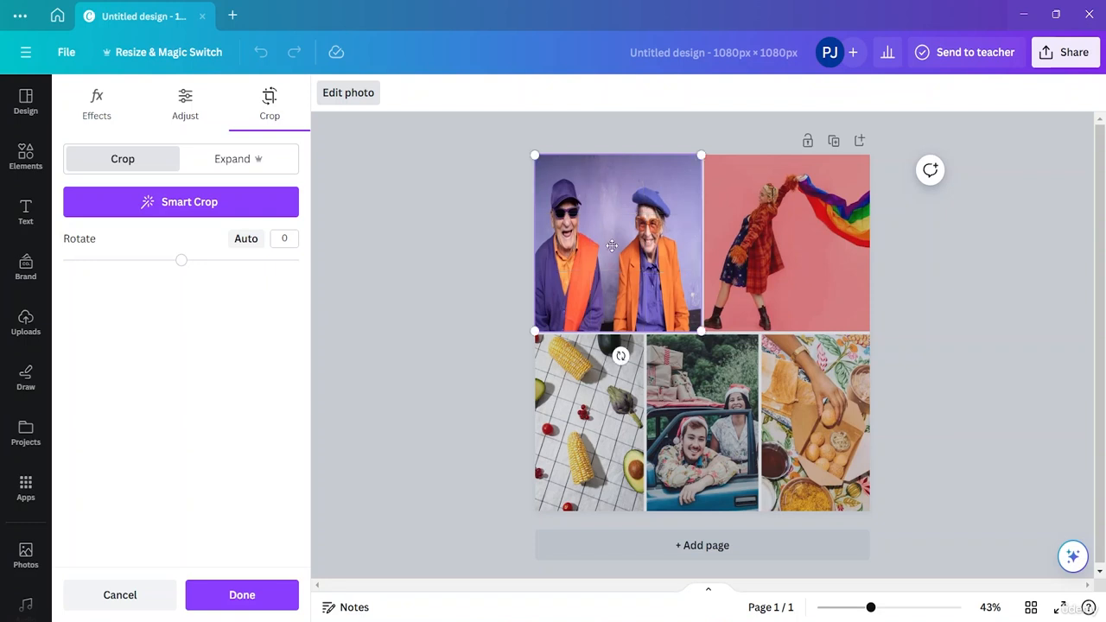
Check the Expand option and the Adjust settings for the elderly couple's photo
left_click(237, 160)
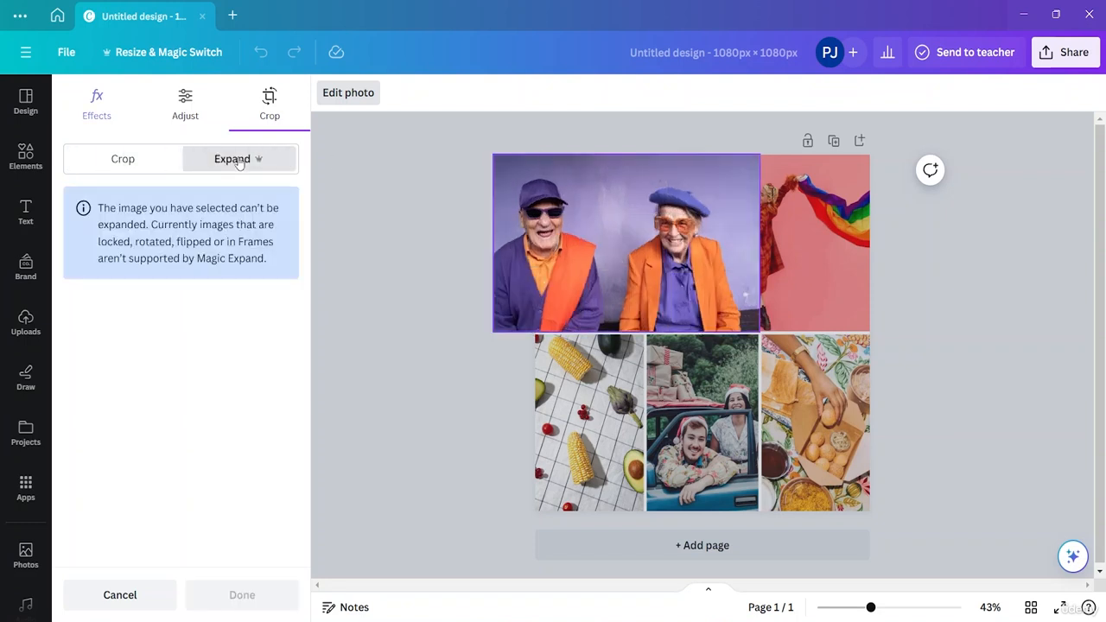
left_click(130, 163)
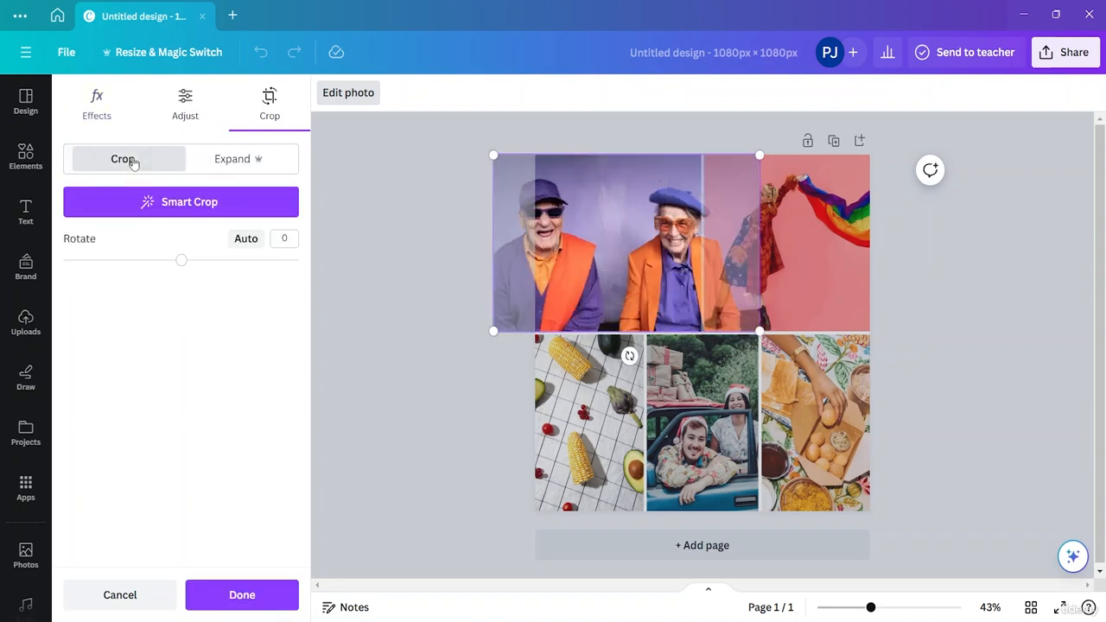
left_click(199, 101)
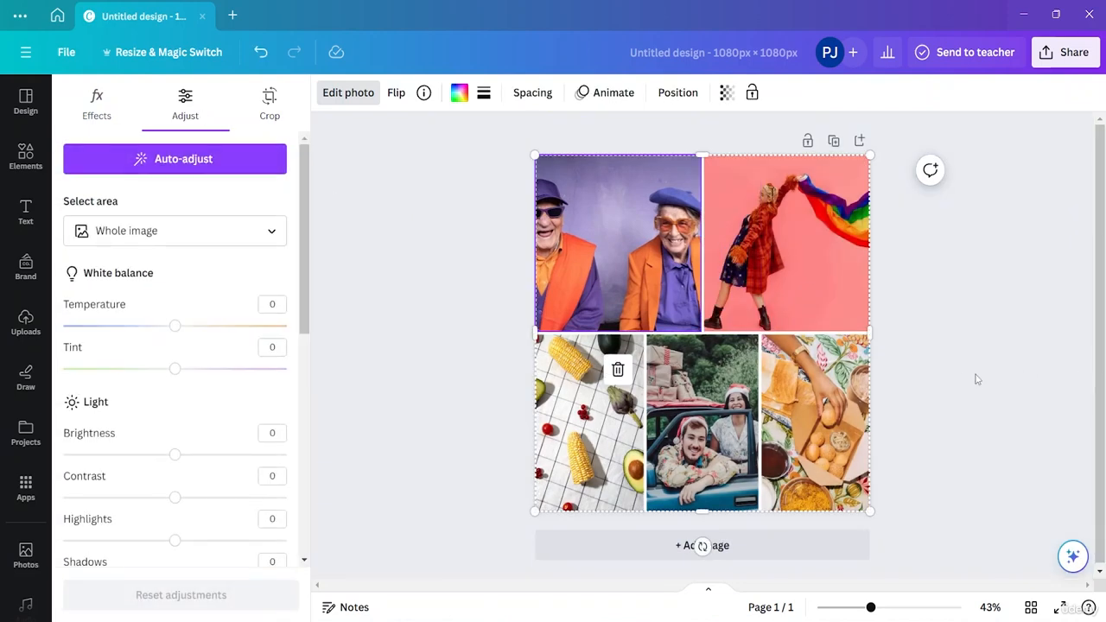
left_click(1010, 370)
Shift the elderly couple's photo to the right inside its grid cell so both faces fit in the crop
double_click(630, 209)
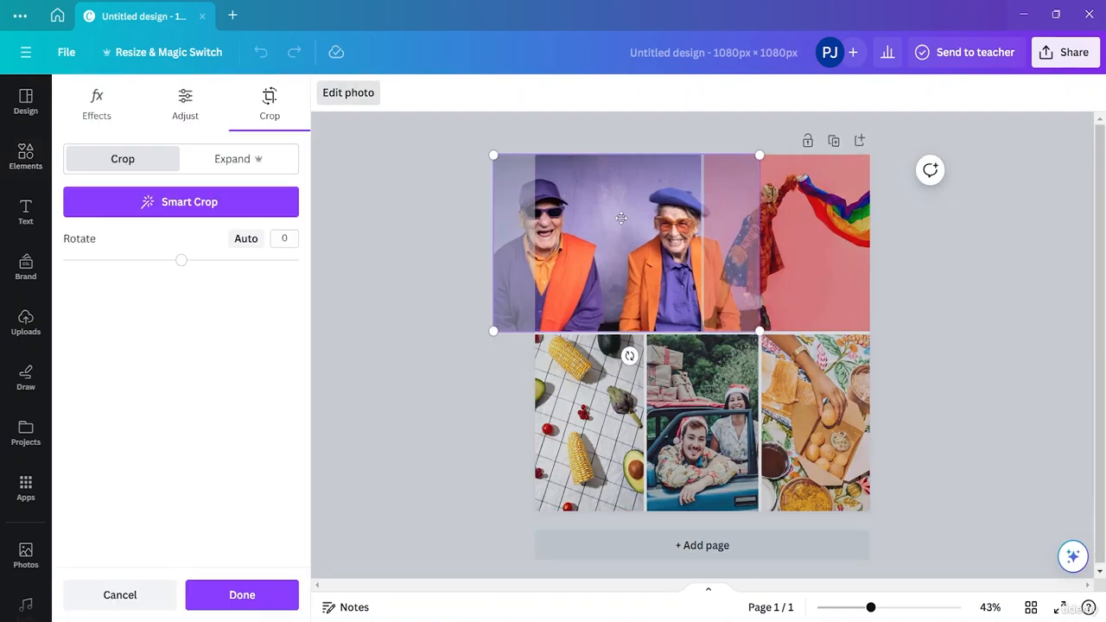
left_click_drag(621, 218, 647, 216)
left_click(1065, 310)
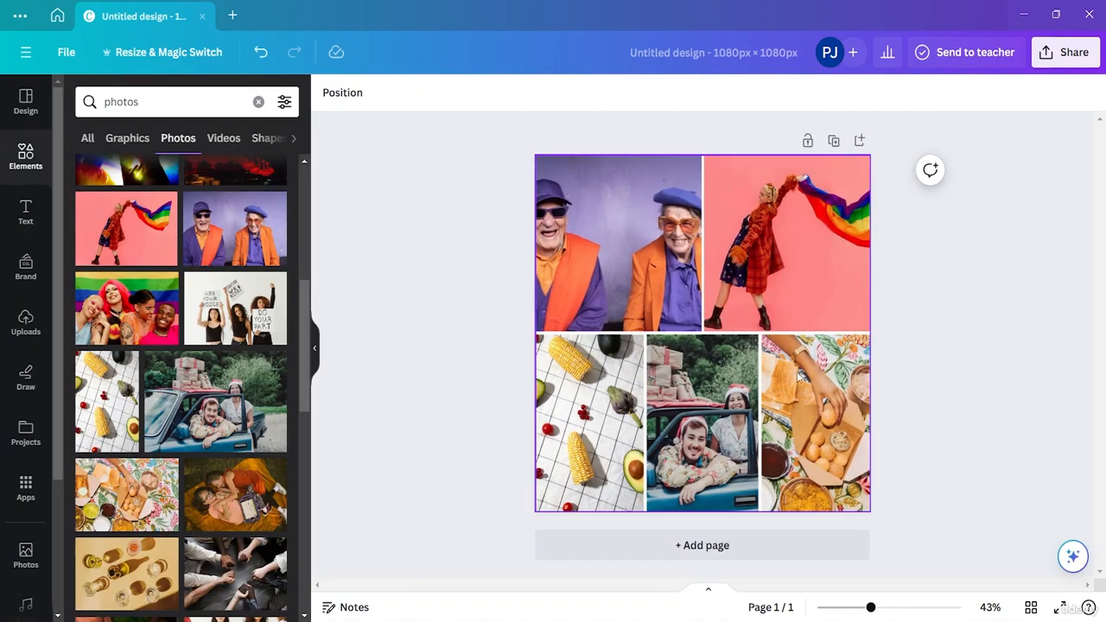
Shrink the photo grid to about 683 × 683 px and position it in the page's upper-left corner
left_click(810, 268)
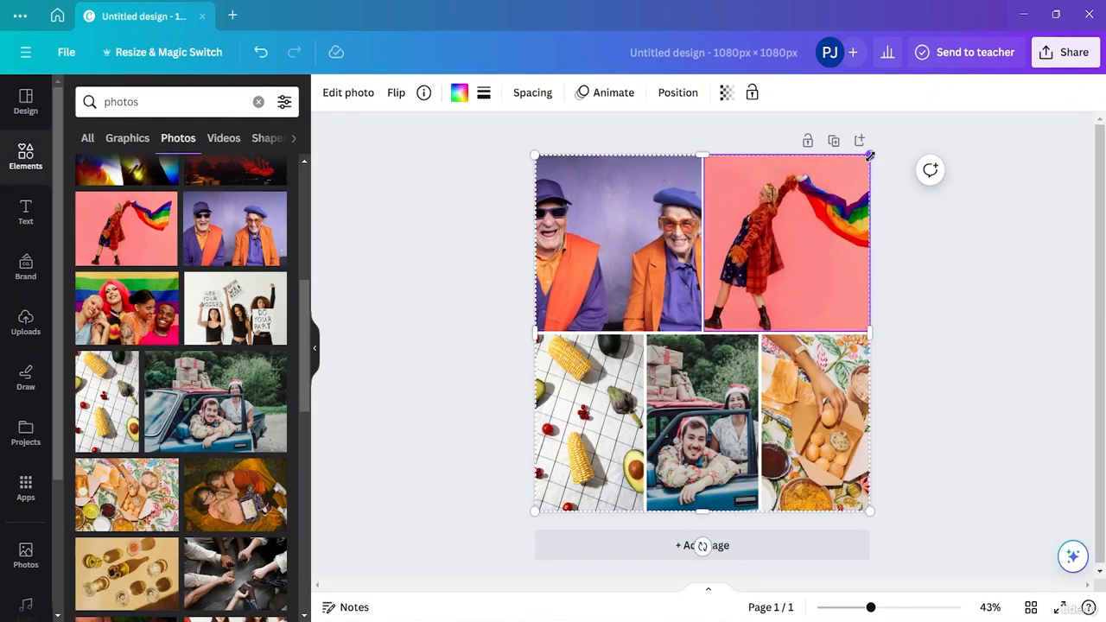
left_click_drag(870, 155, 726, 264)
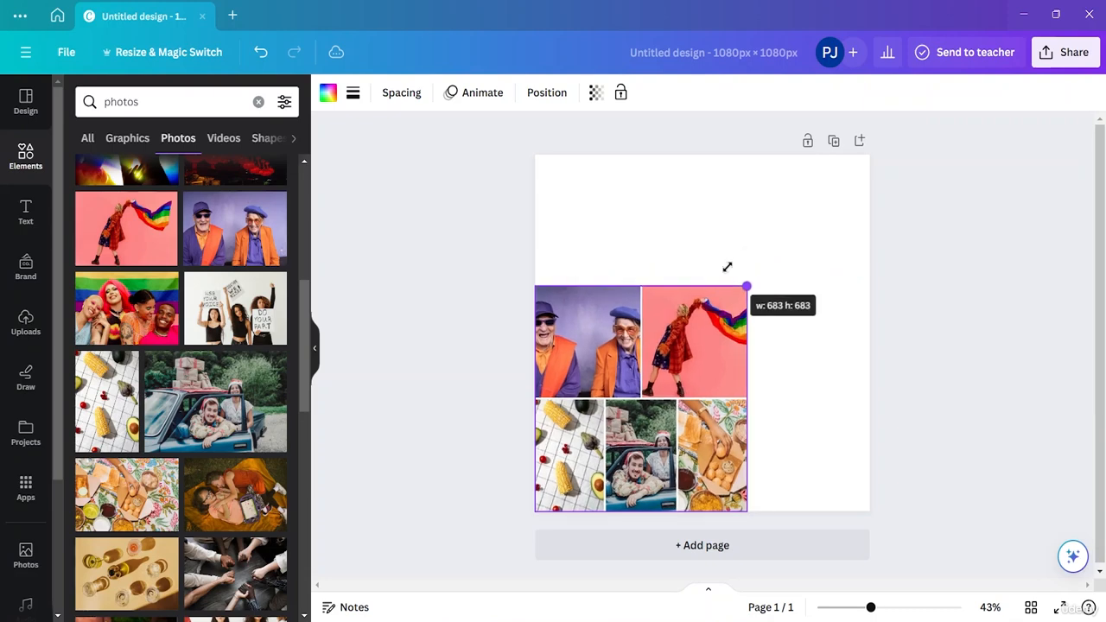
left_click_drag(655, 355, 707, 300)
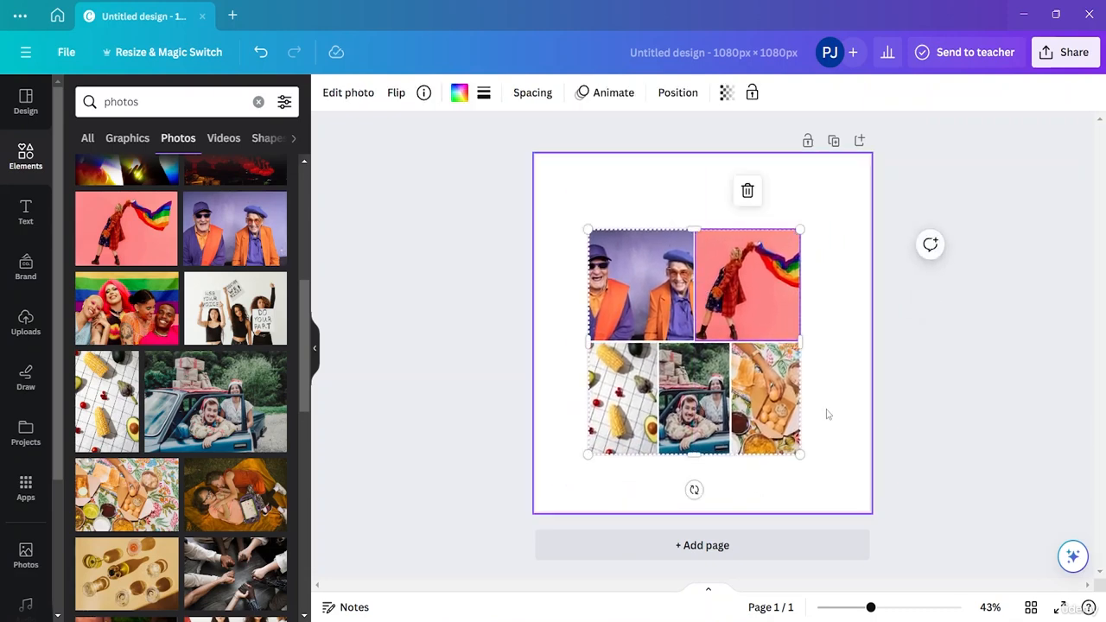
left_click(836, 467)
left_click_drag(697, 307, 638, 218)
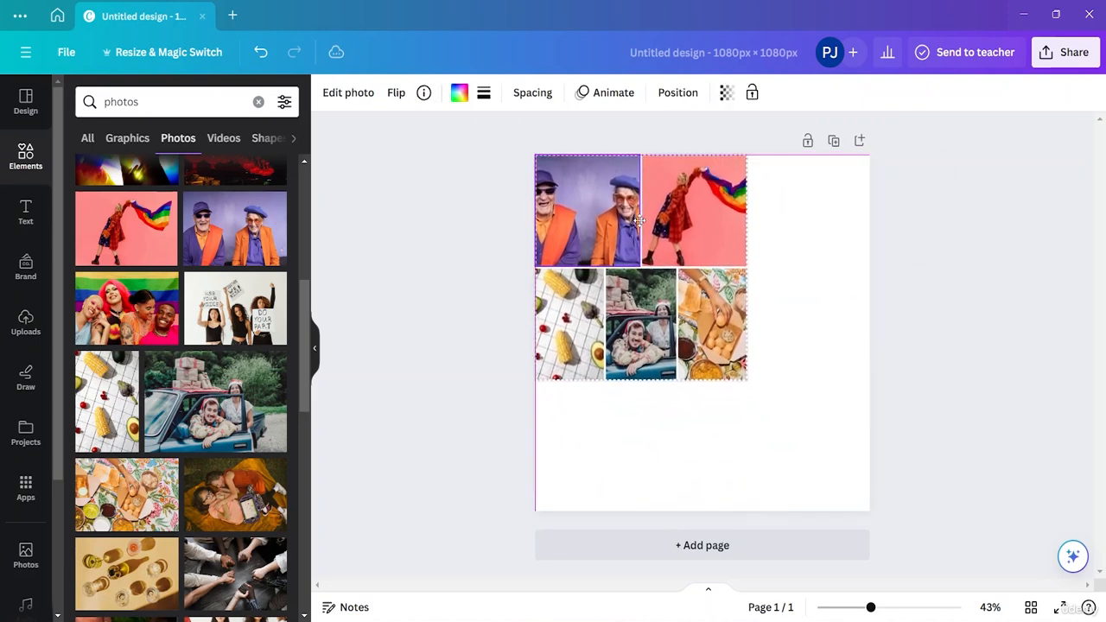
left_click(827, 405)
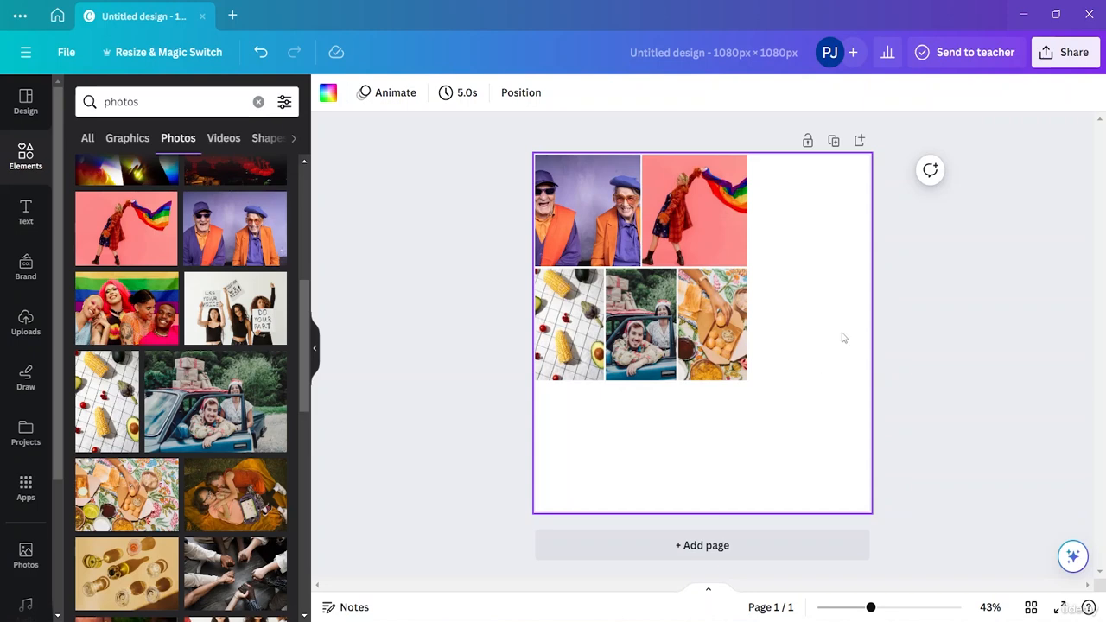
Adjust the elderly couple's photo with temperature -38, tint 37 and slightly higher brightness
left_click(27, 218)
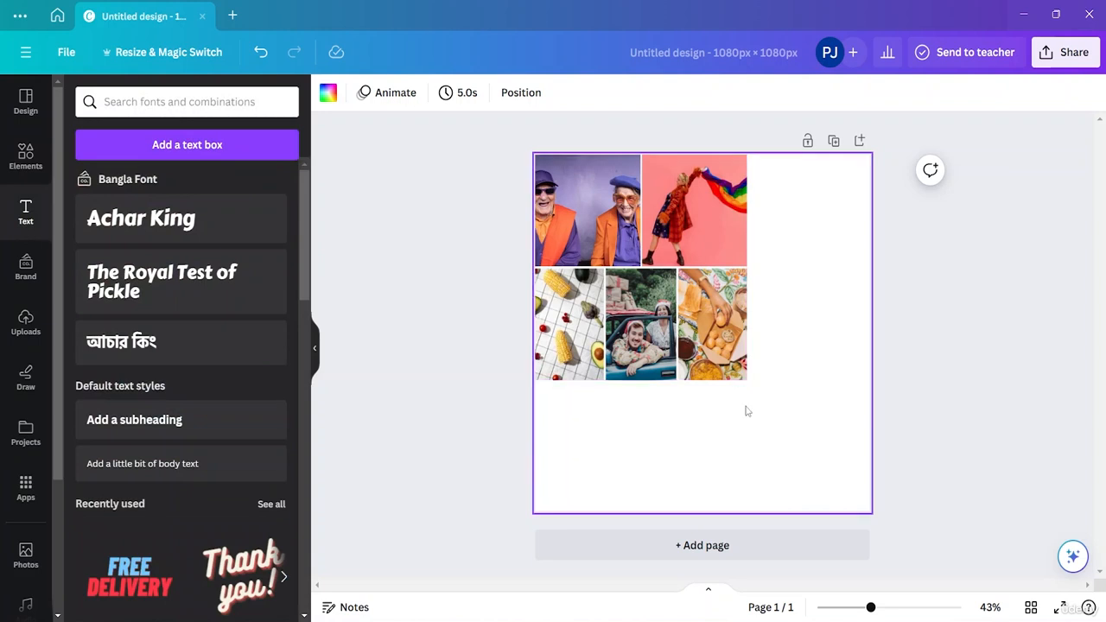
double_click(597, 216)
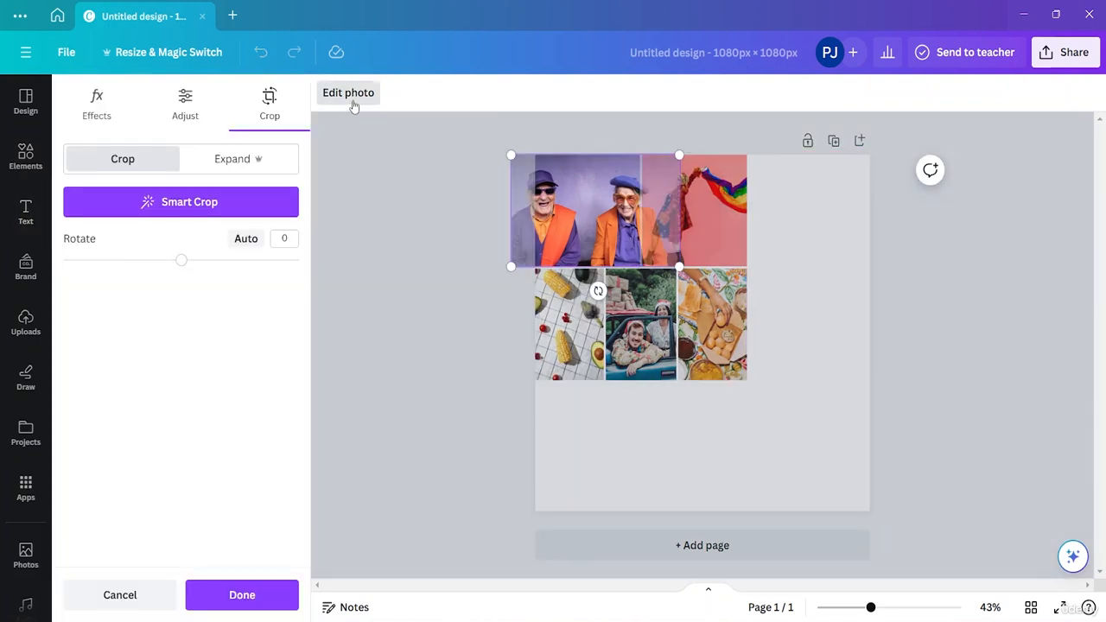
left_click(191, 116)
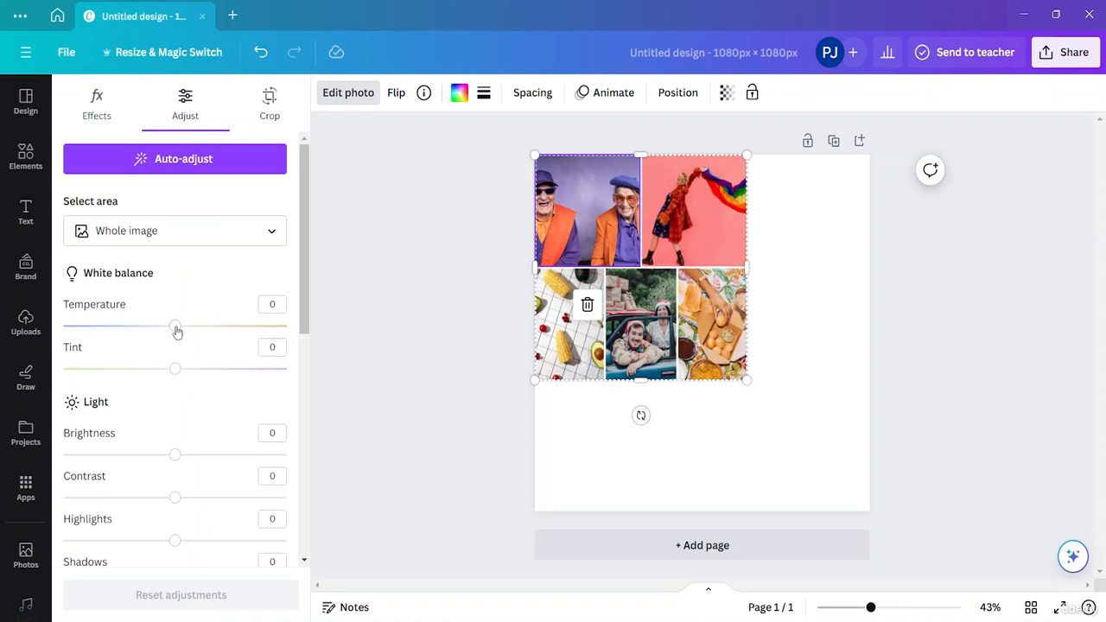
left_click_drag(176, 331, 133, 325)
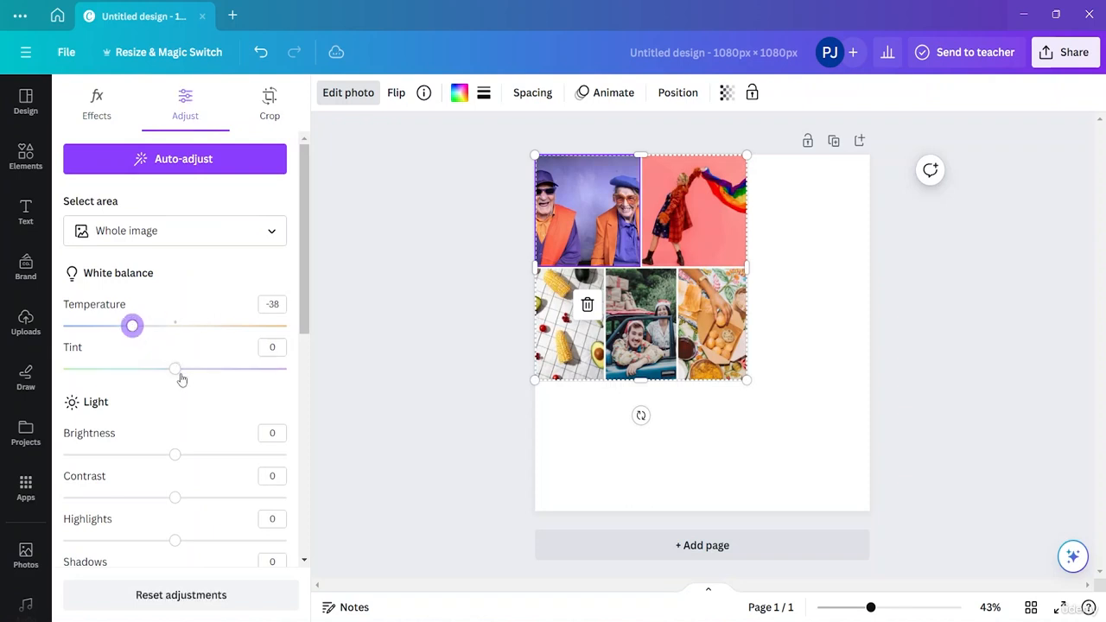
left_click_drag(181, 377, 216, 369)
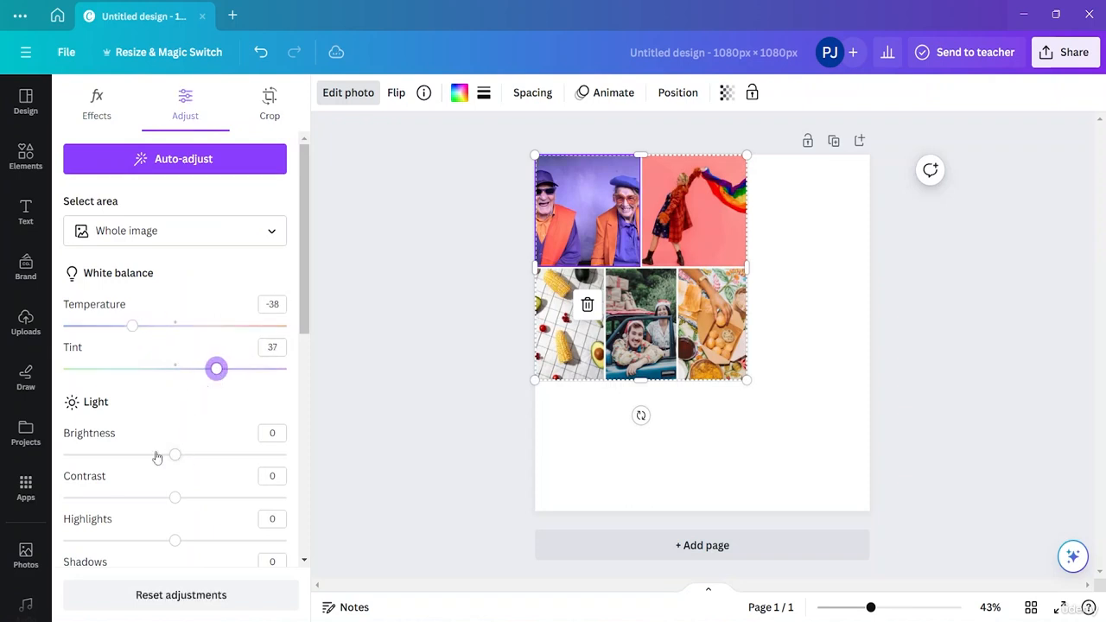
mouse_move(174, 455)
left_mouse_down()
mouse_move(133, 456)
mouse_move(176, 455)
mouse_move(191, 470)
mouse_move(194, 455)
left_mouse_up()
left_click(787, 309)
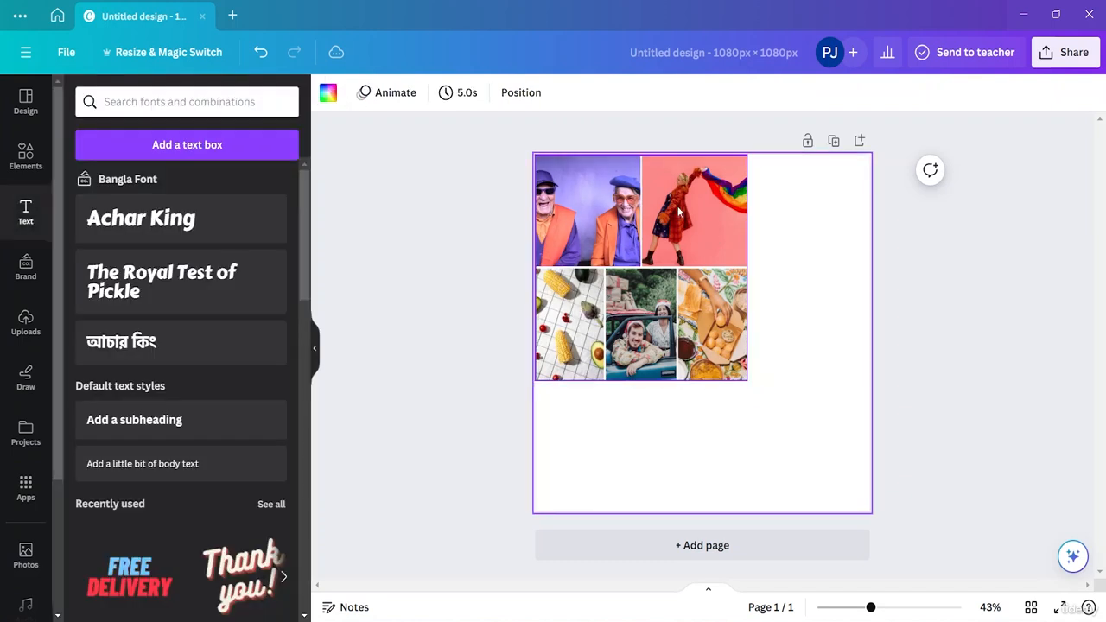
Adjust the rainbow flag photo with temperature 32, tint -55 and brightness 28
double_click(677, 206)
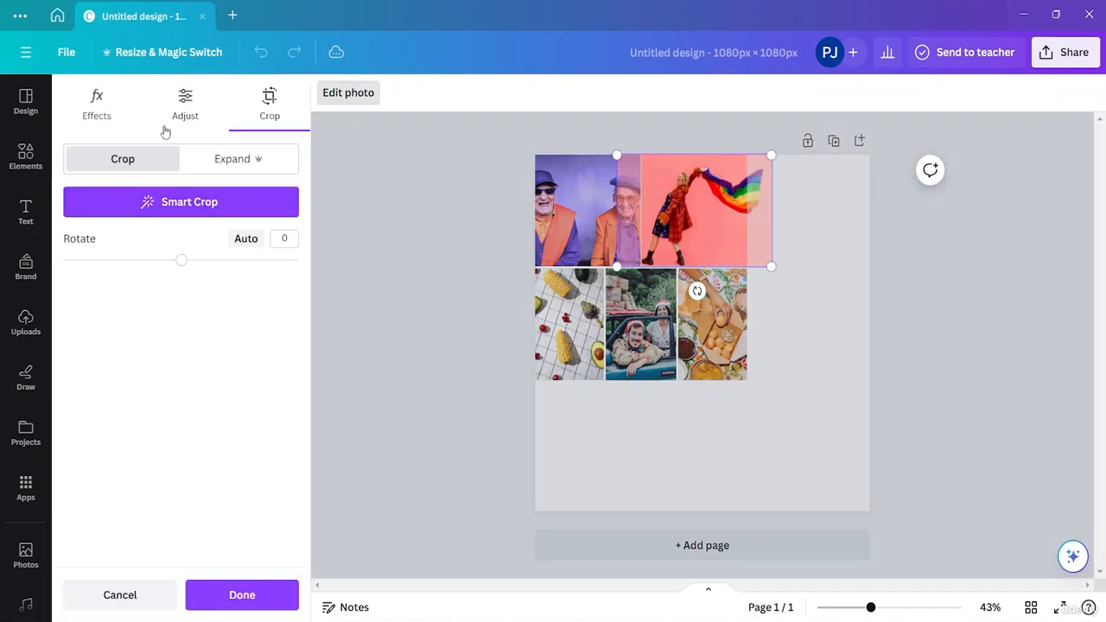
left_click(185, 113)
left_click_drag(175, 326, 113, 369)
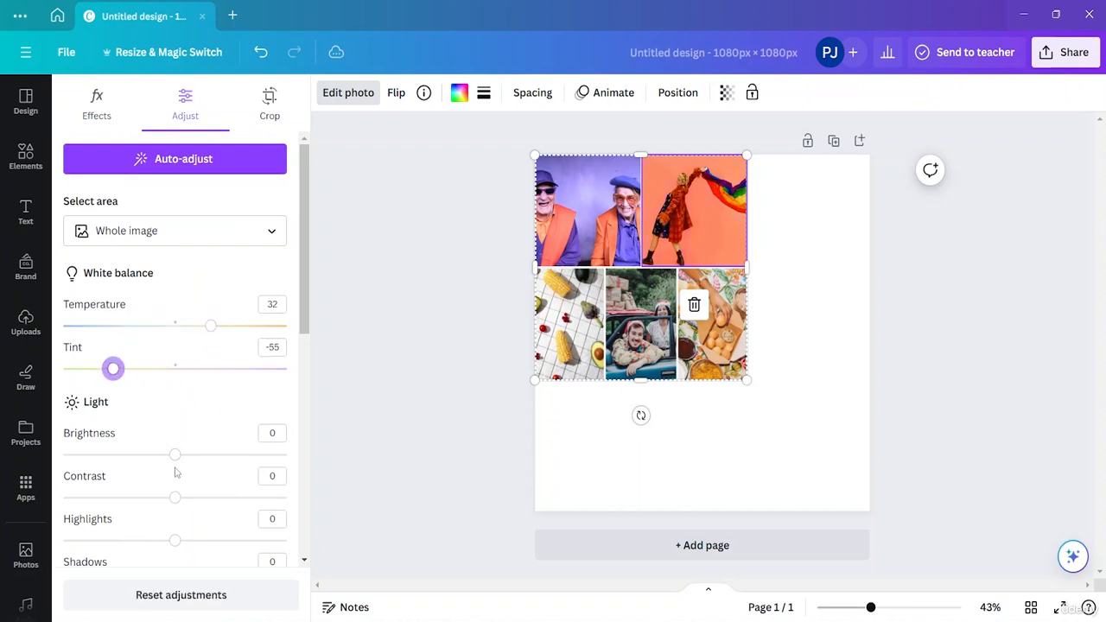
left_click_drag(177, 454, 208, 458)
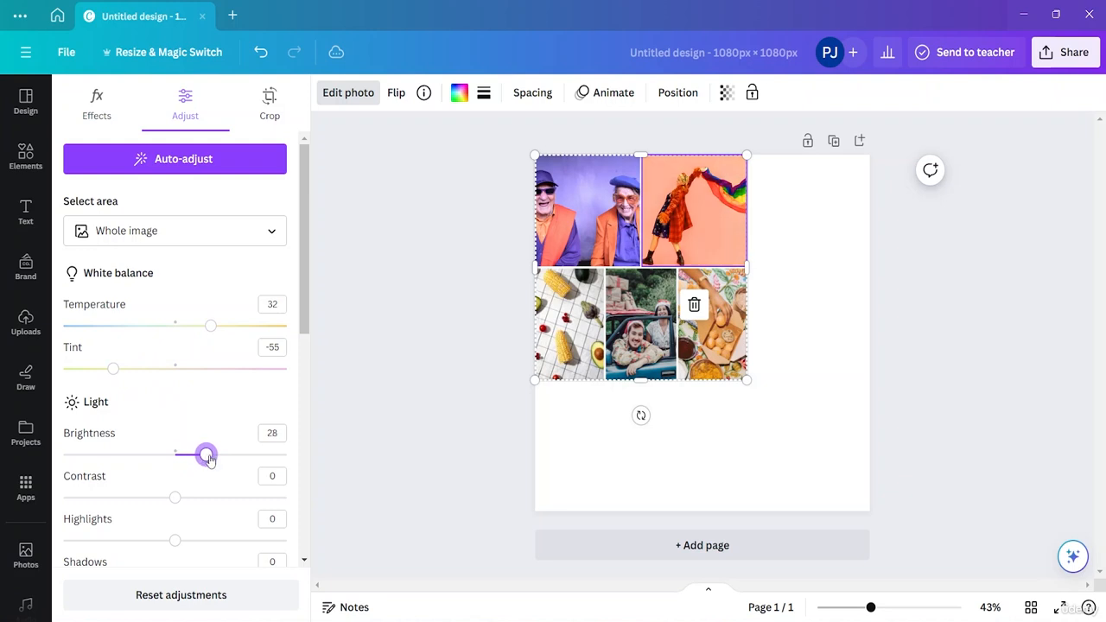
left_click(726, 455)
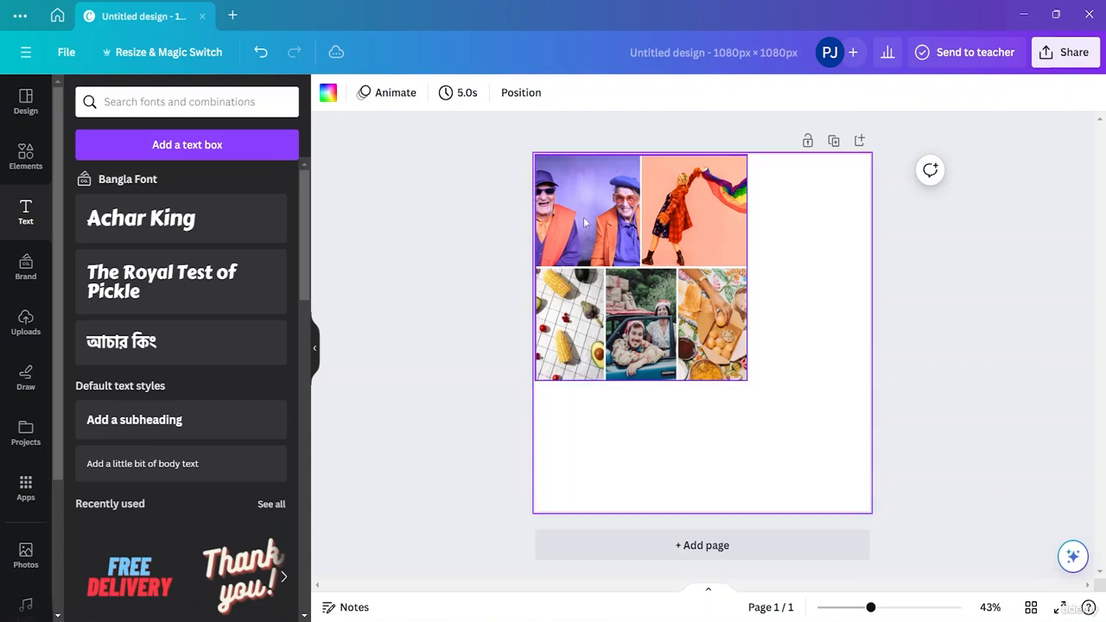
Add a second page and upload all four photos from the Bikes folder
left_click(729, 558)
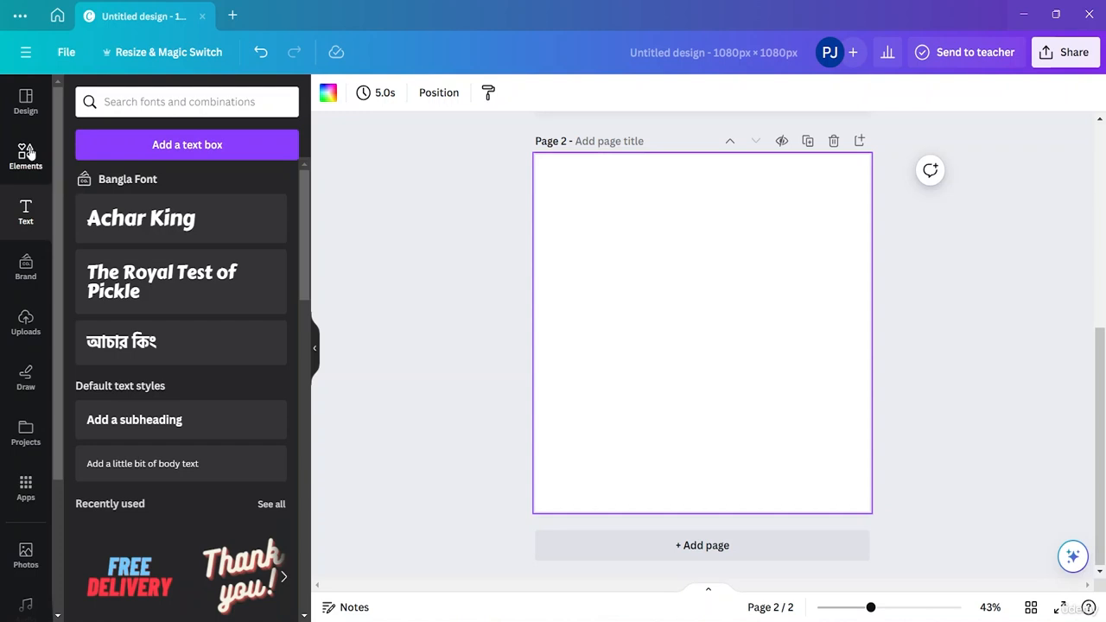
left_click(25, 319)
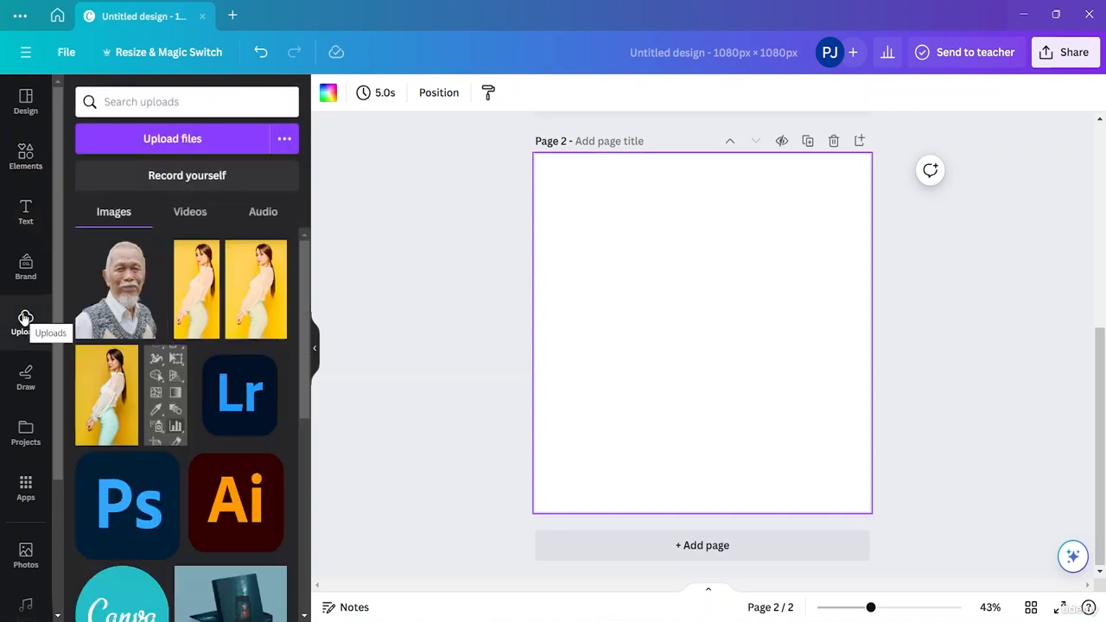
left_click(186, 143)
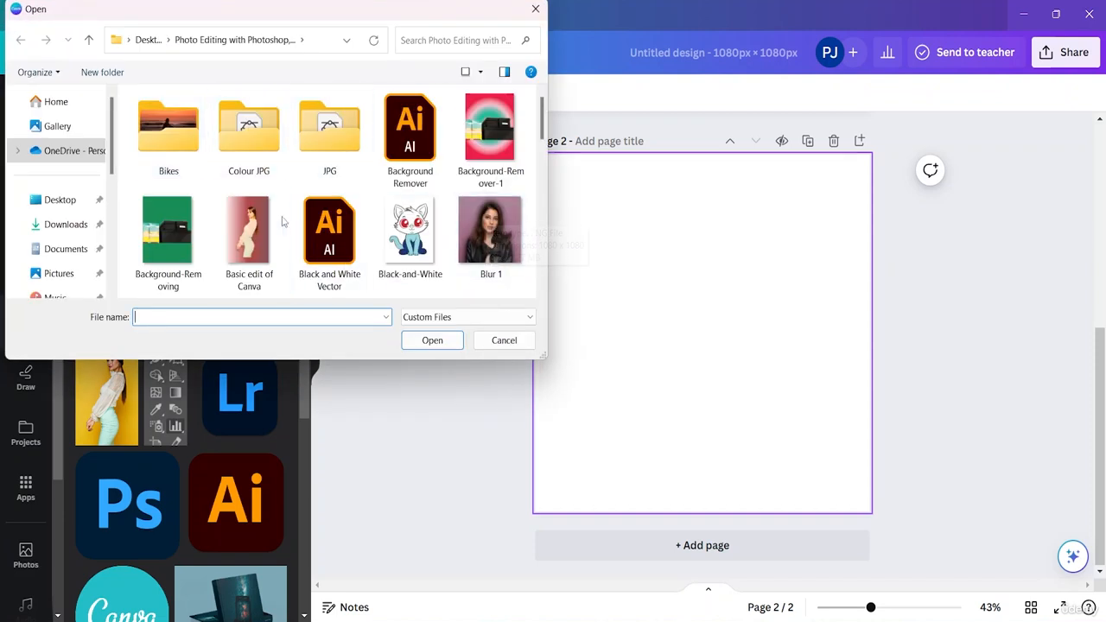
double_click(169, 142)
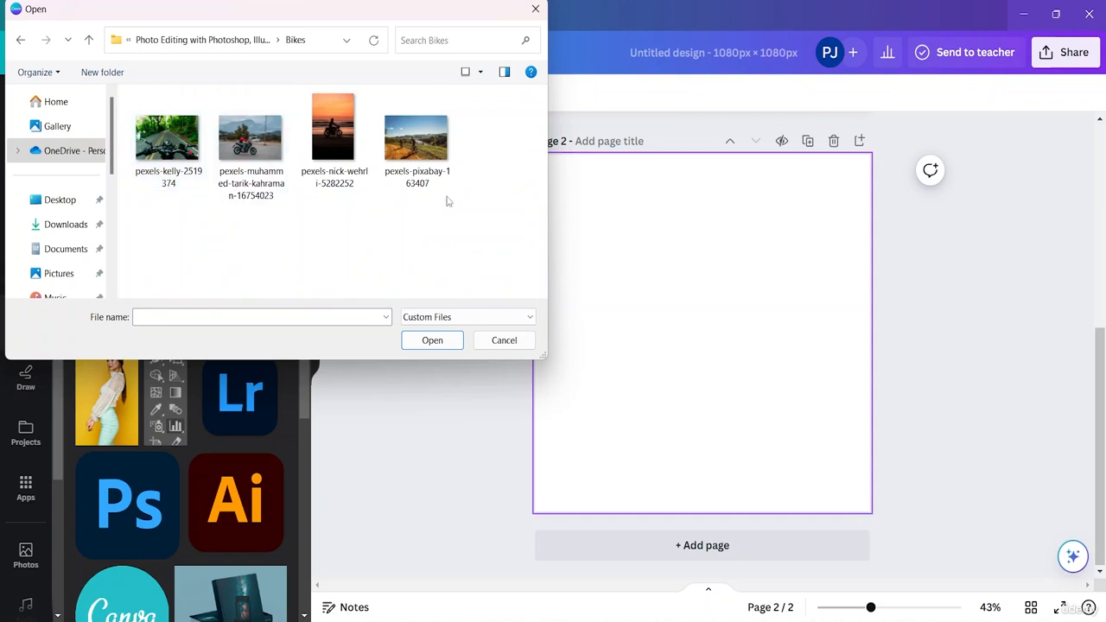
left_click_drag(495, 124, 484, 165)
left_click_drag(151, 226, 152, 227)
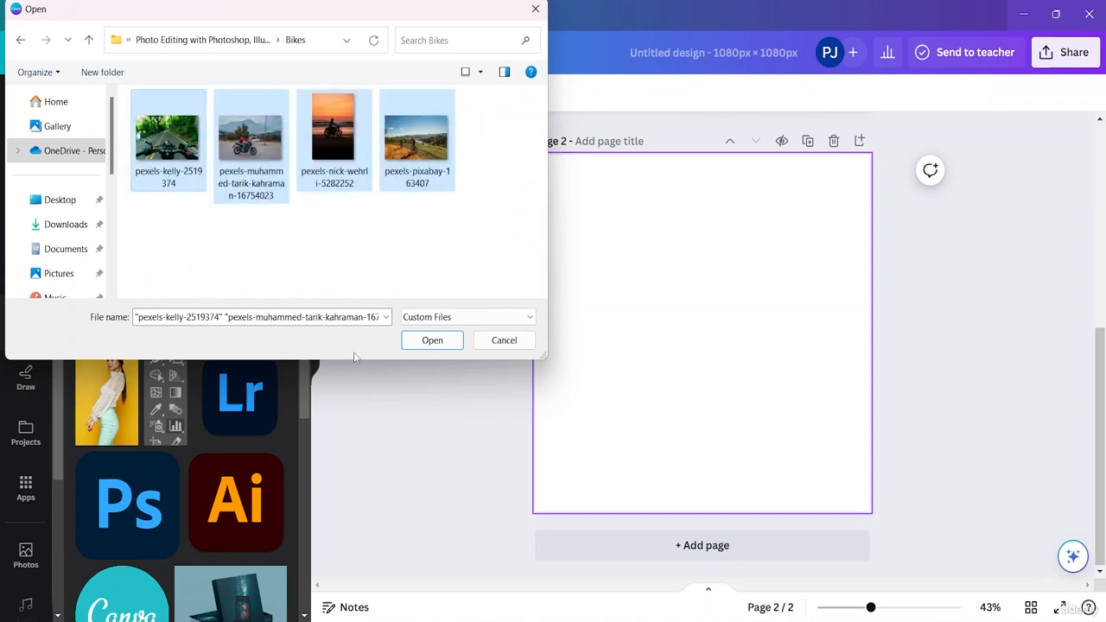
left_click(432, 338)
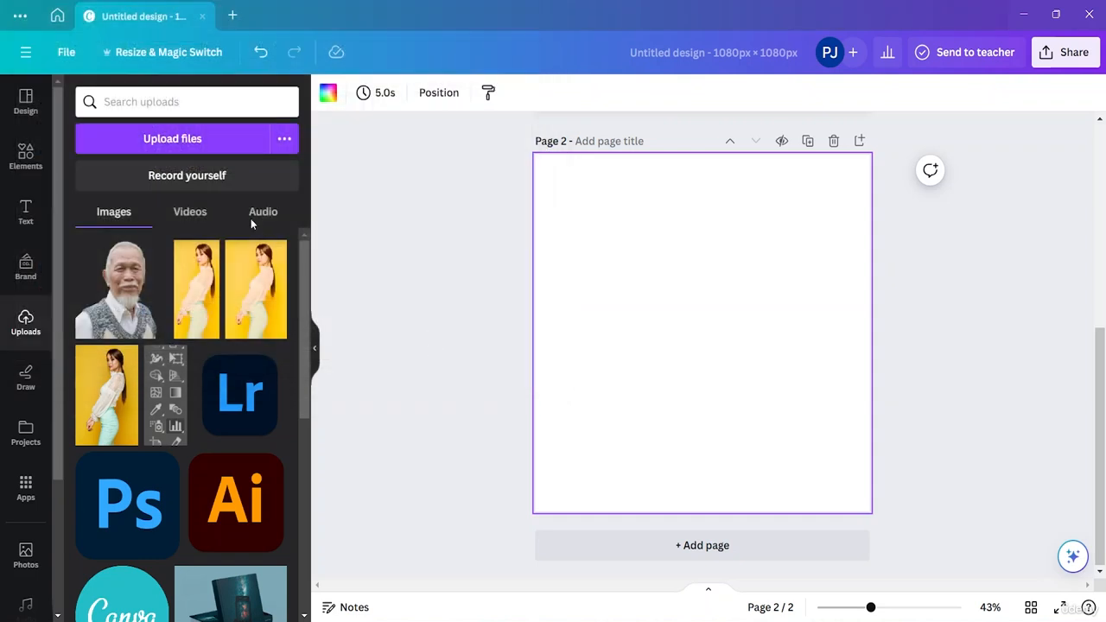
Enlarge the photo grid on page 1 so it fills the whole page
left_click_drag(1100, 362, 1100, 155)
double_click(700, 307)
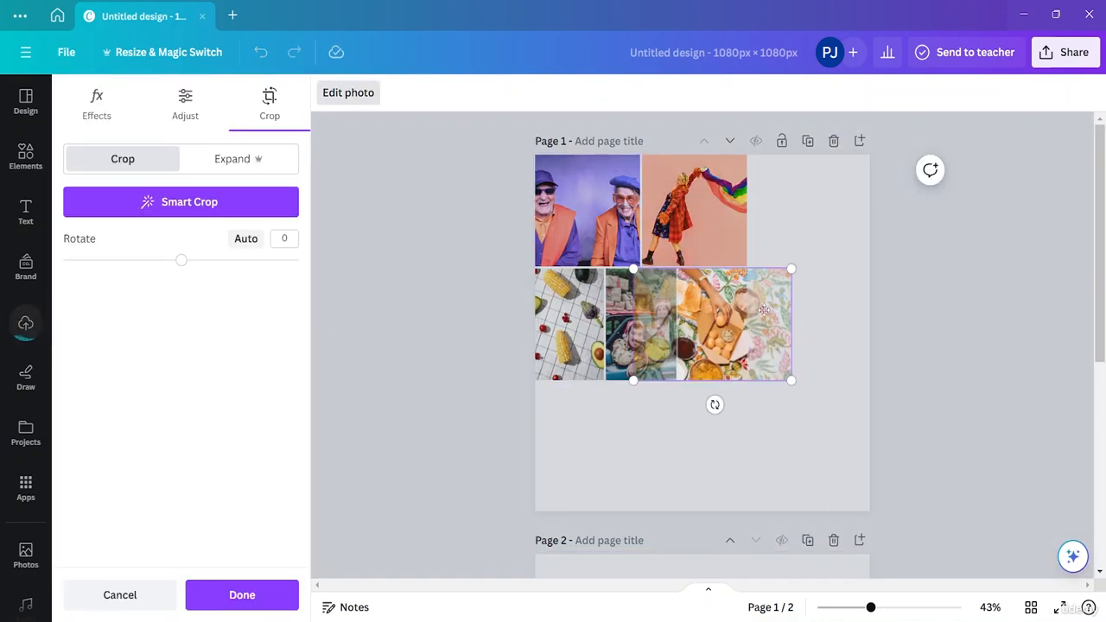
left_click(785, 254)
left_click(696, 290)
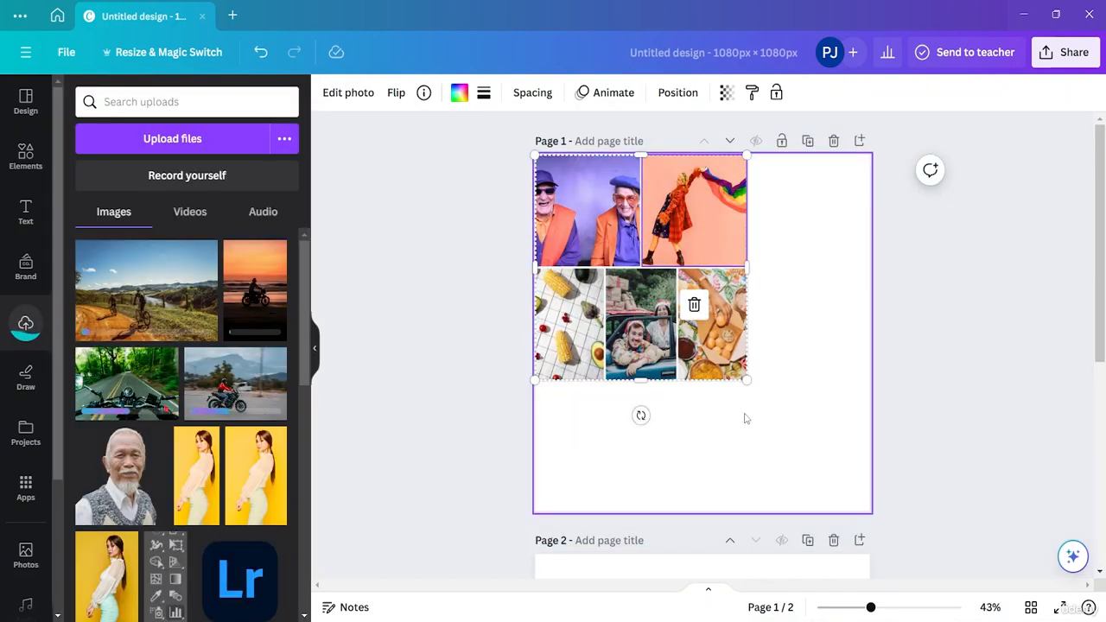
left_click_drag(746, 379, 869, 511)
left_click(904, 331)
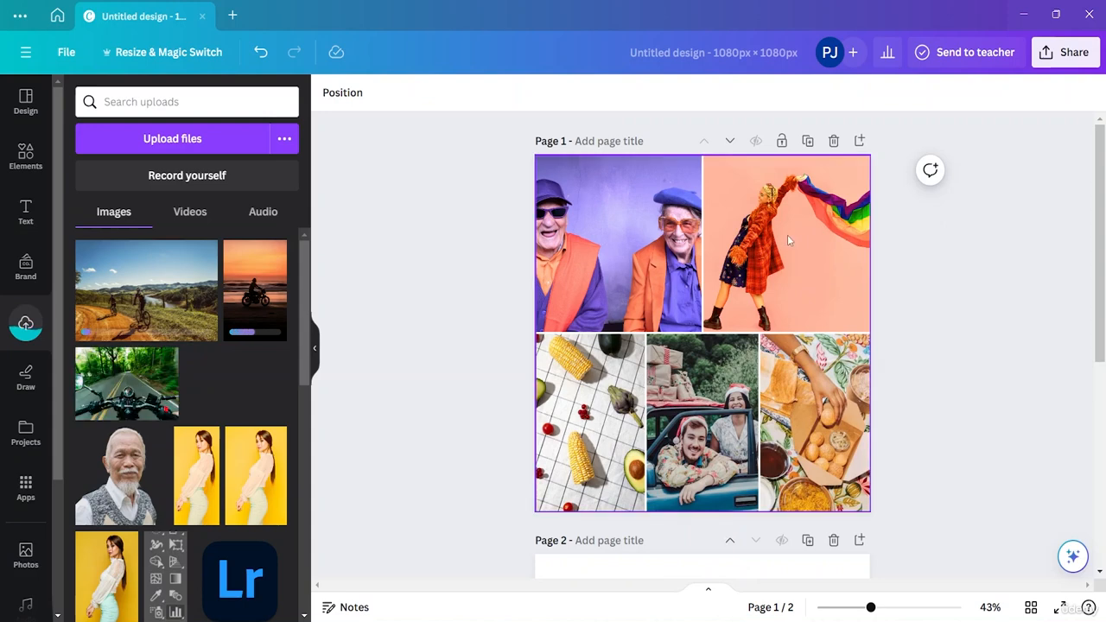
Place the uploaded cyclists photo on page 2 and crop its upper and lower parts to leave a narrow strip around the riders
scroll(954, 250, "down", 3)
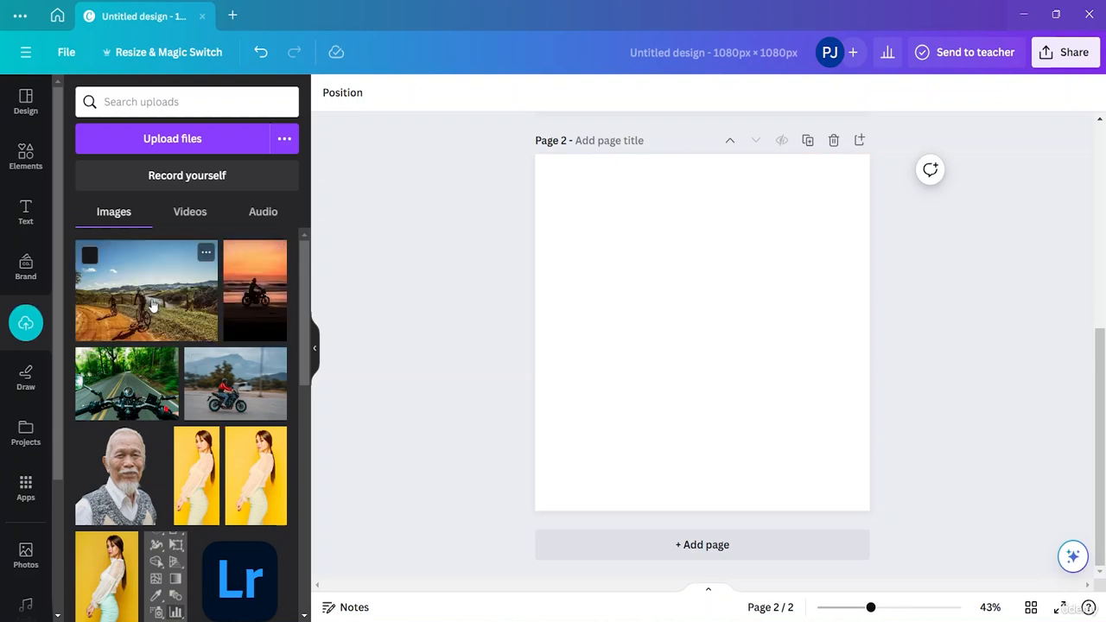
left_click(180, 325)
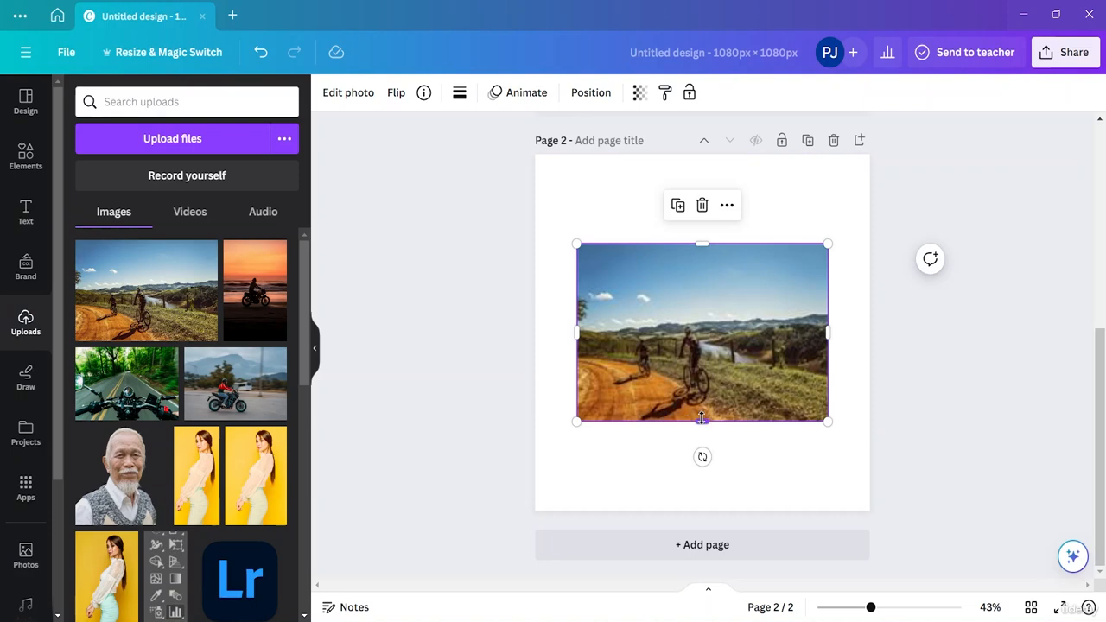
left_click_drag(701, 418, 702, 396)
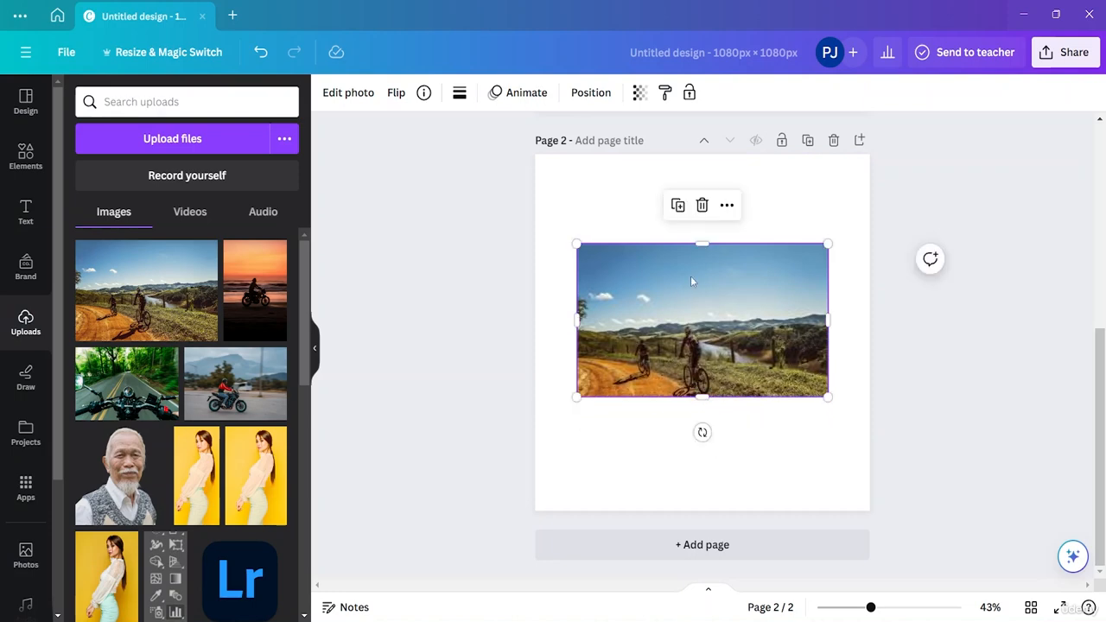
left_click_drag(697, 247, 690, 324)
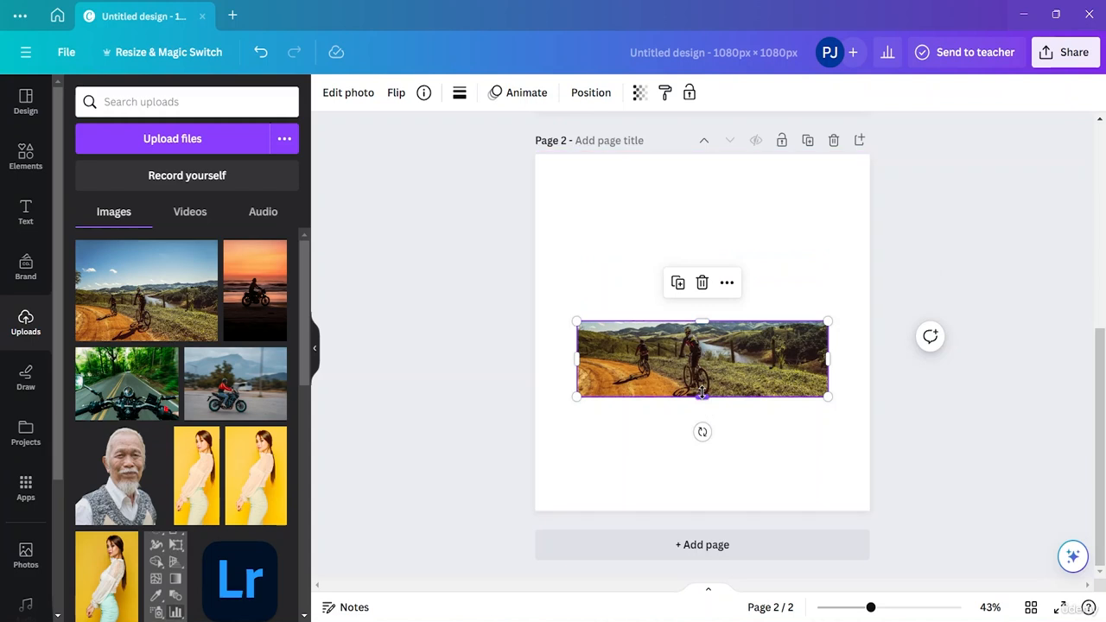
left_click_drag(702, 390, 702, 393)
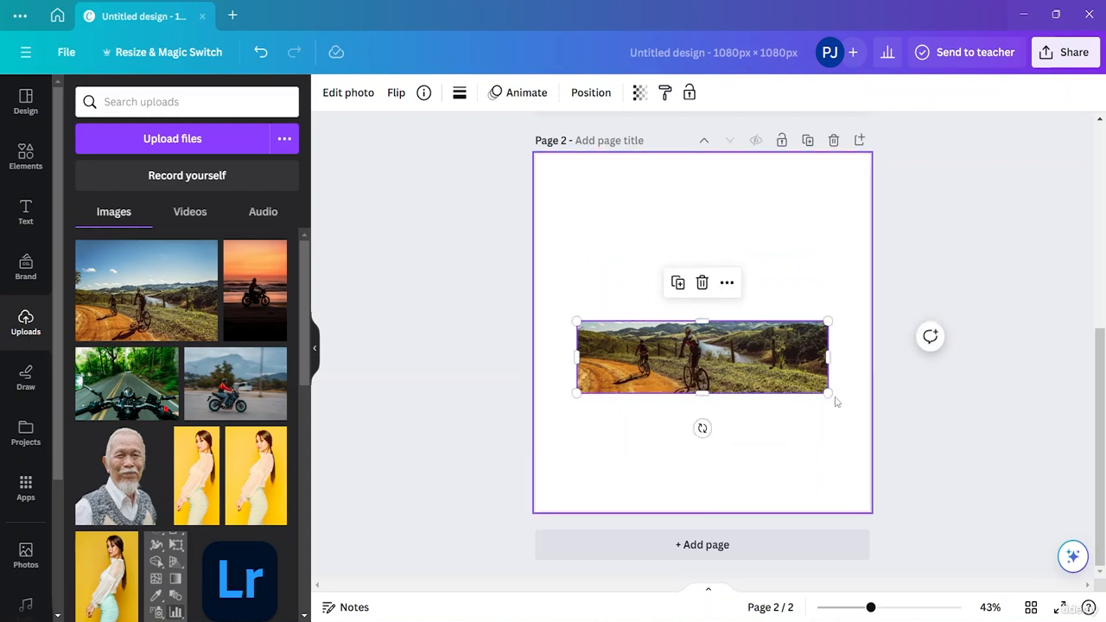
Tilt the cyclists strip clockwise and move it down to the lower edge of page 2
left_click_drag(702, 428, 670, 471)
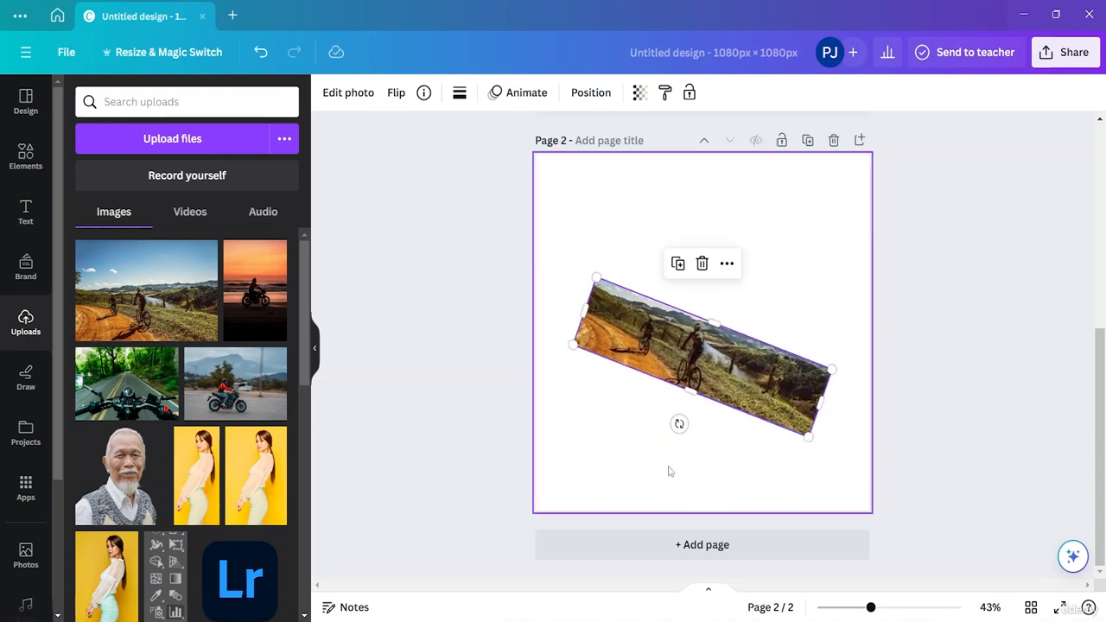
left_click(800, 283)
left_click_drag(699, 343, 672, 464)
left_click(1053, 307)
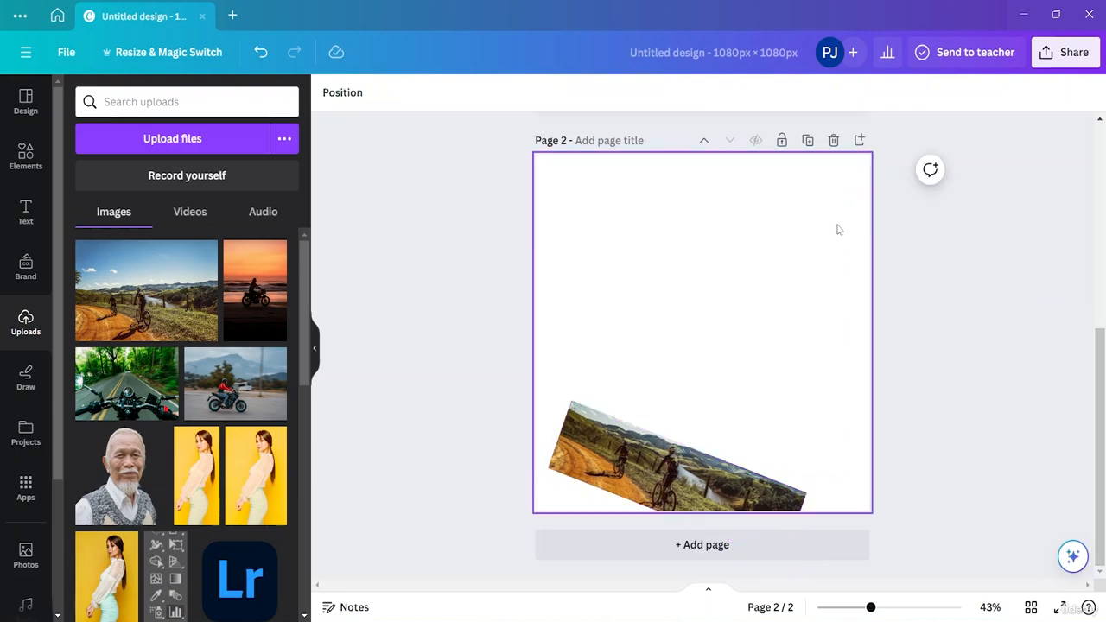
Rotate the cyclists strip slightly further clockwise and shift it a little up and left at the page's lower edge
double_click(649, 481)
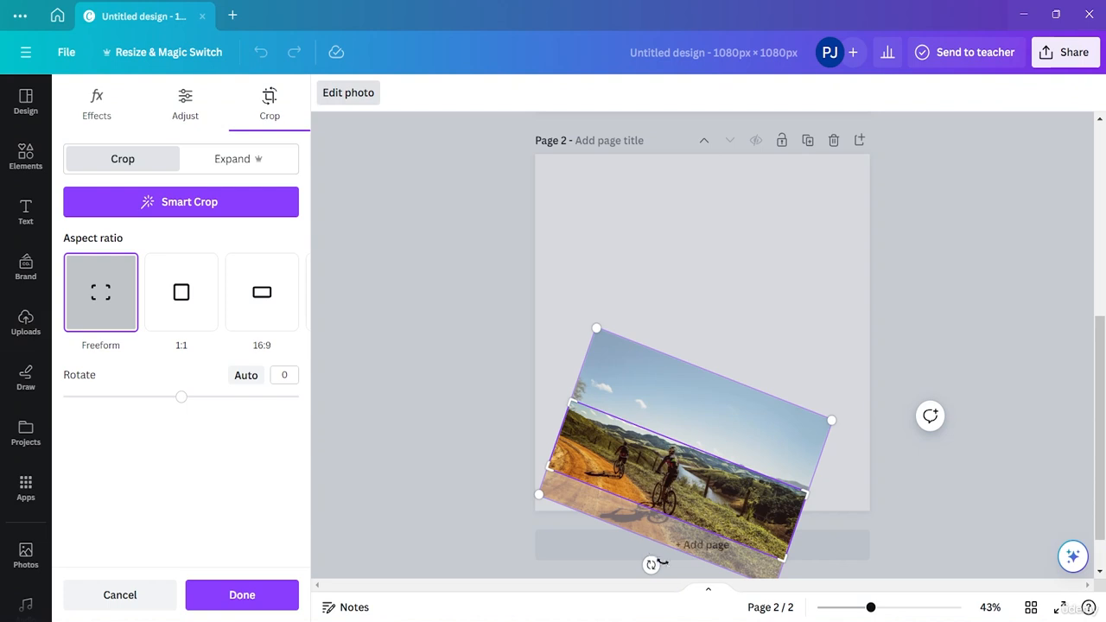
left_click(963, 425)
left_click_drag(654, 543, 645, 544)
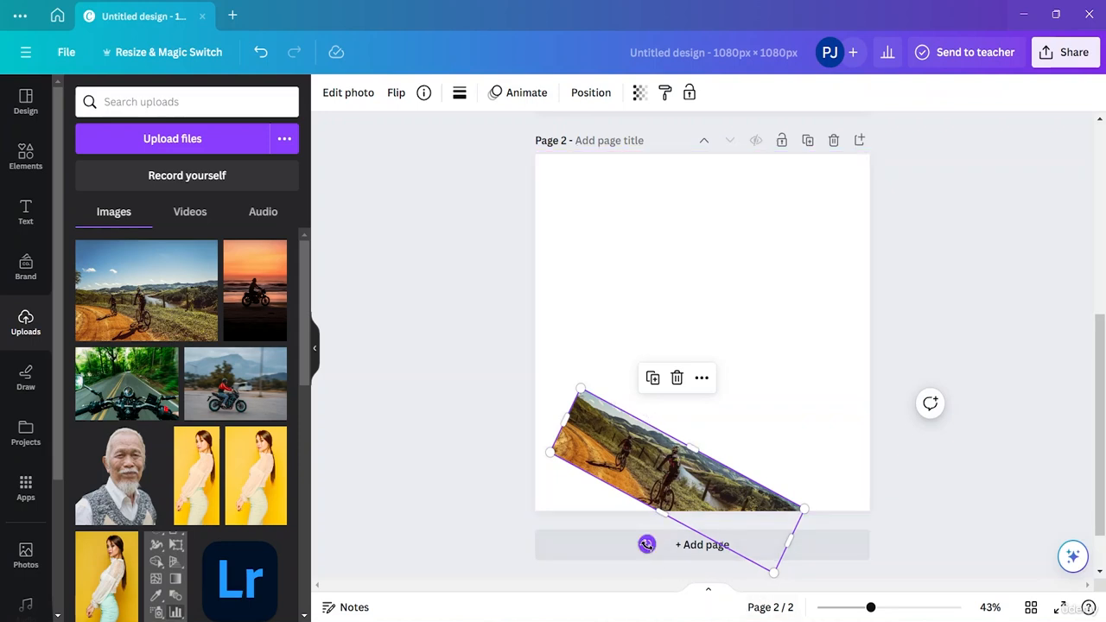
mouse_move(647, 545)
left_mouse_down()
mouse_move(657, 551)
mouse_move(647, 545)
left_mouse_up()
left_click_drag(690, 480, 680, 462)
left_click(1005, 380)
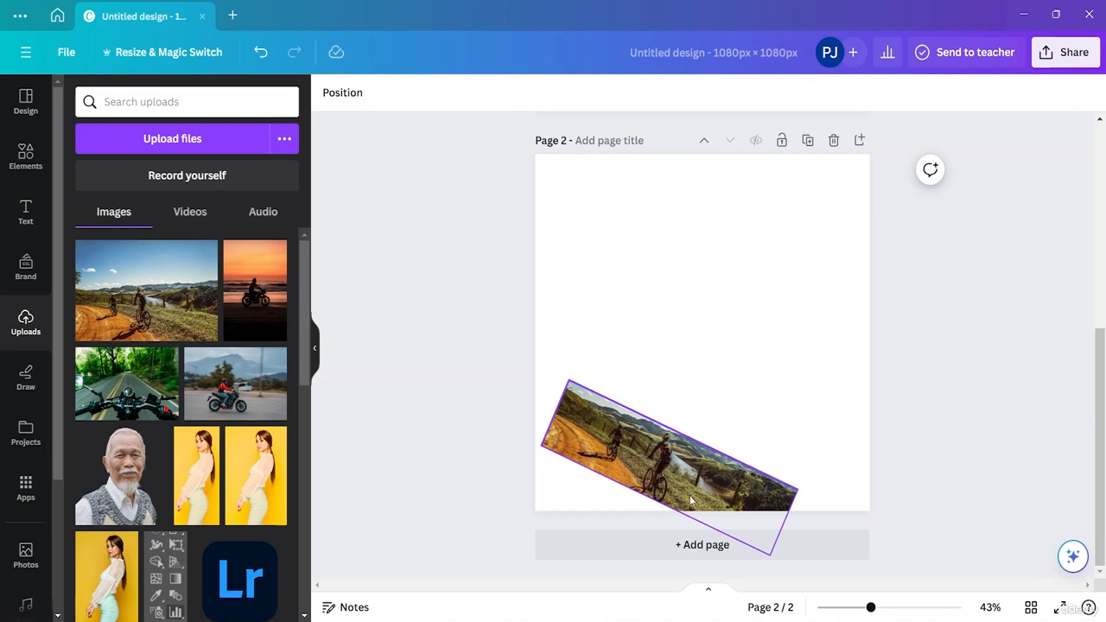
Place the uploaded photo of the red-jacketed motorcyclist on page 2 and crop its upper and lower parts to a strip
left_click(219, 402)
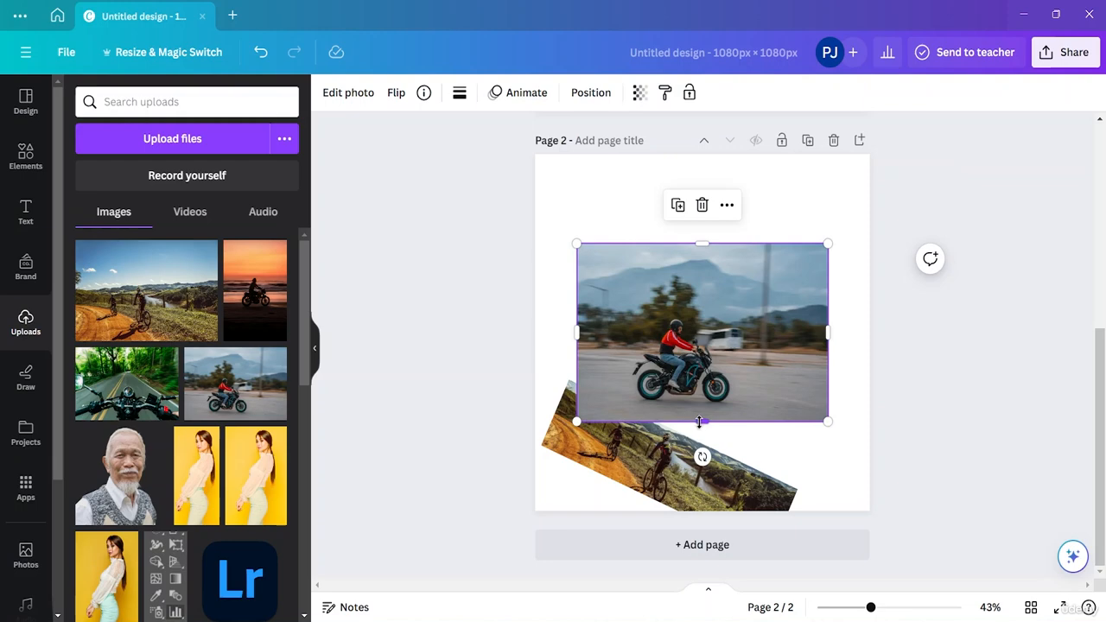
left_click_drag(700, 421, 699, 403)
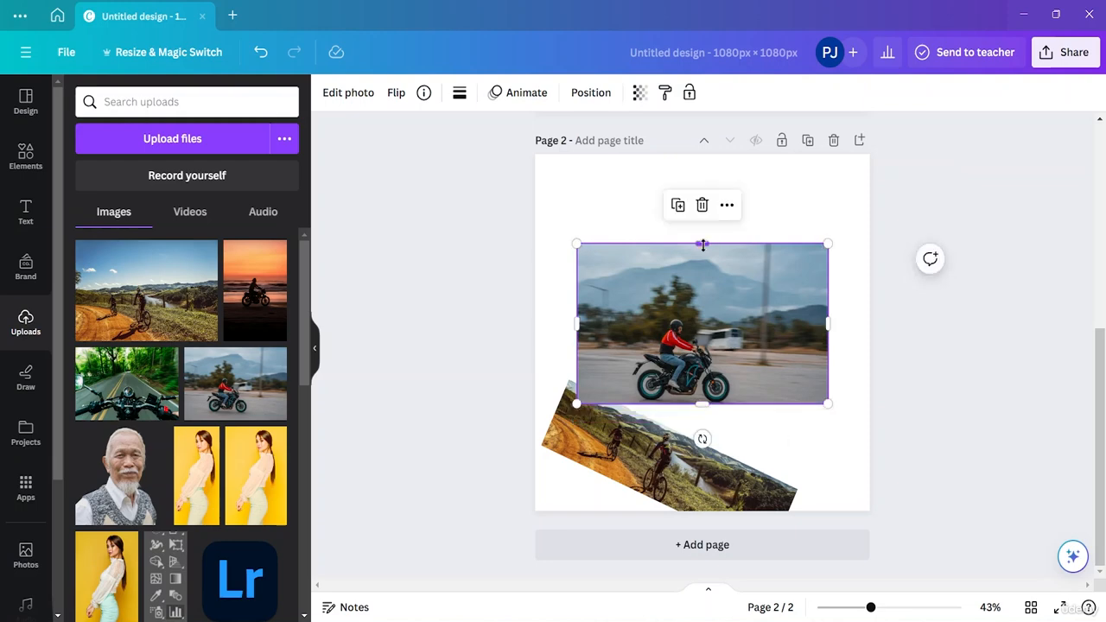
left_click_drag(703, 244, 686, 316)
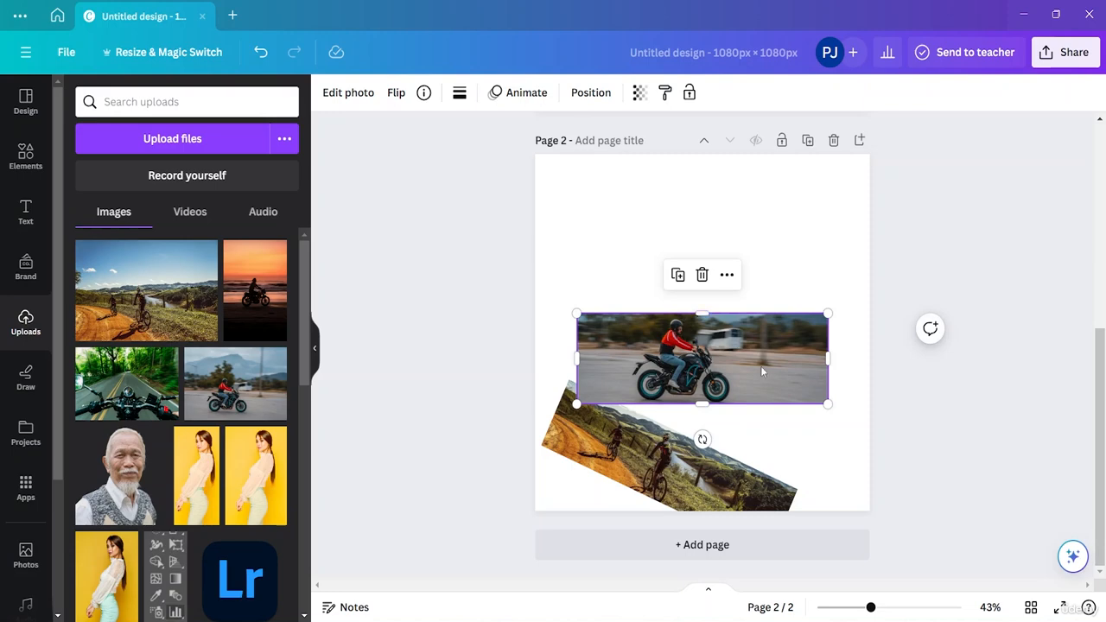
Rotate the motorcyclist strip steeply counterclockwise and set it along the page's left edge, perpendicular to and overlapping the cyclists strip
left_click_drag(760, 365, 730, 346)
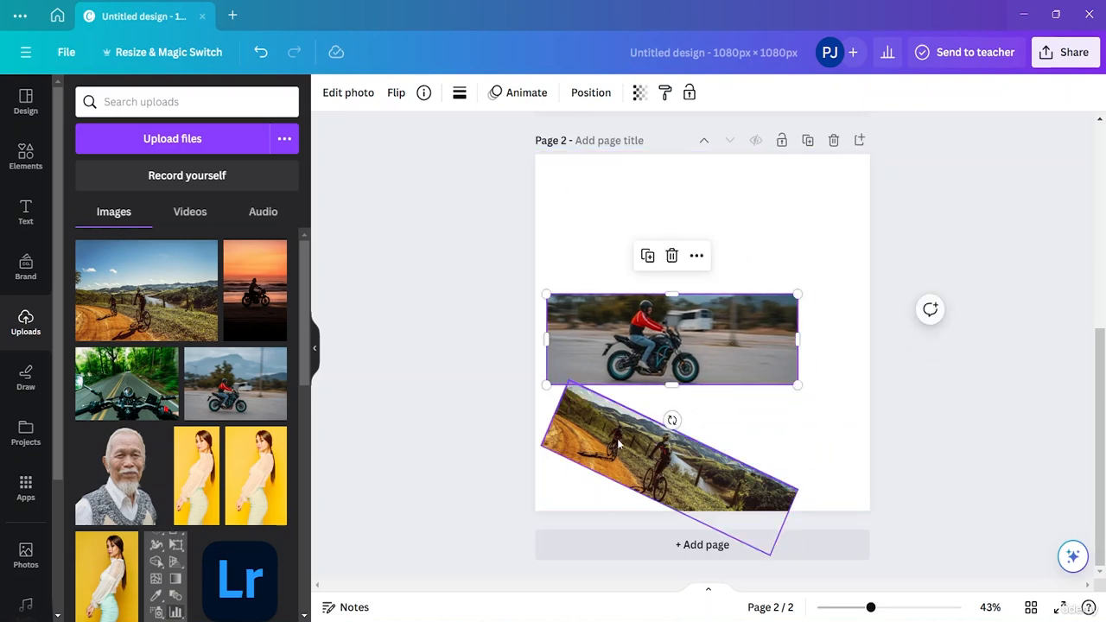
left_click_drag(671, 420, 622, 306)
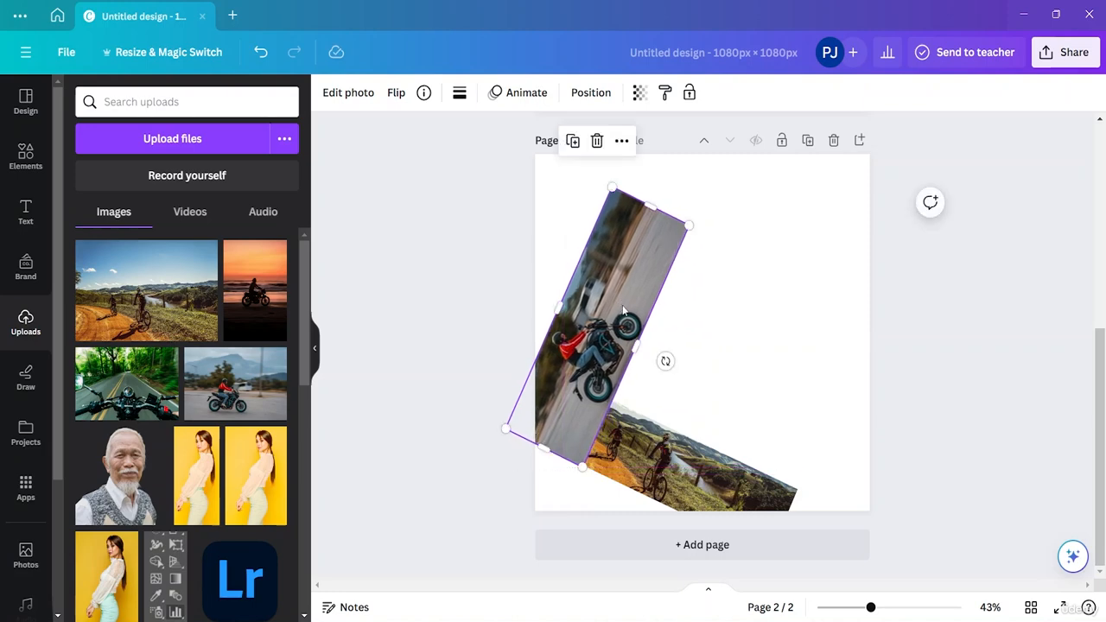
left_click(699, 354)
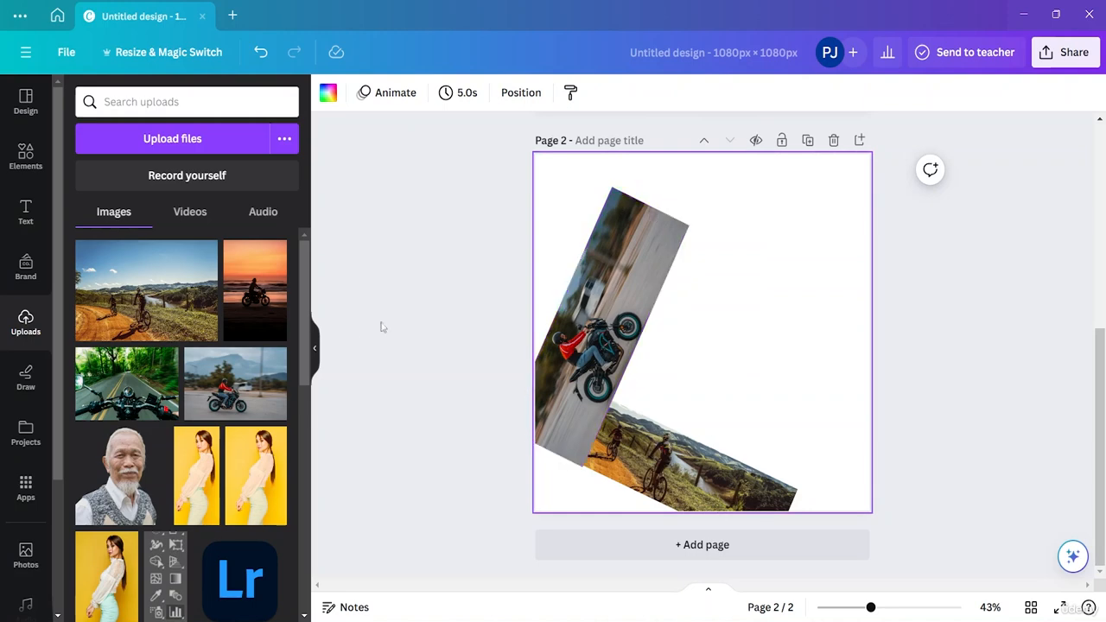
Place the uploaded forest-road handlebar photo on page 2 and crop its upper part to leave a strip around the handlebars
left_click(151, 379)
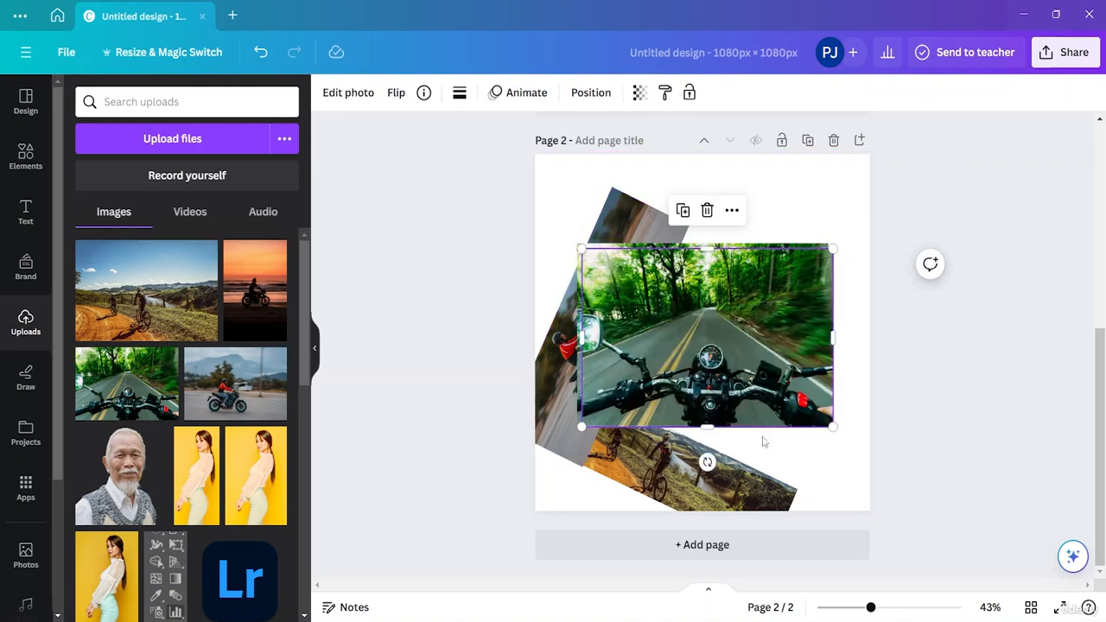
left_click_drag(714, 249, 782, 258)
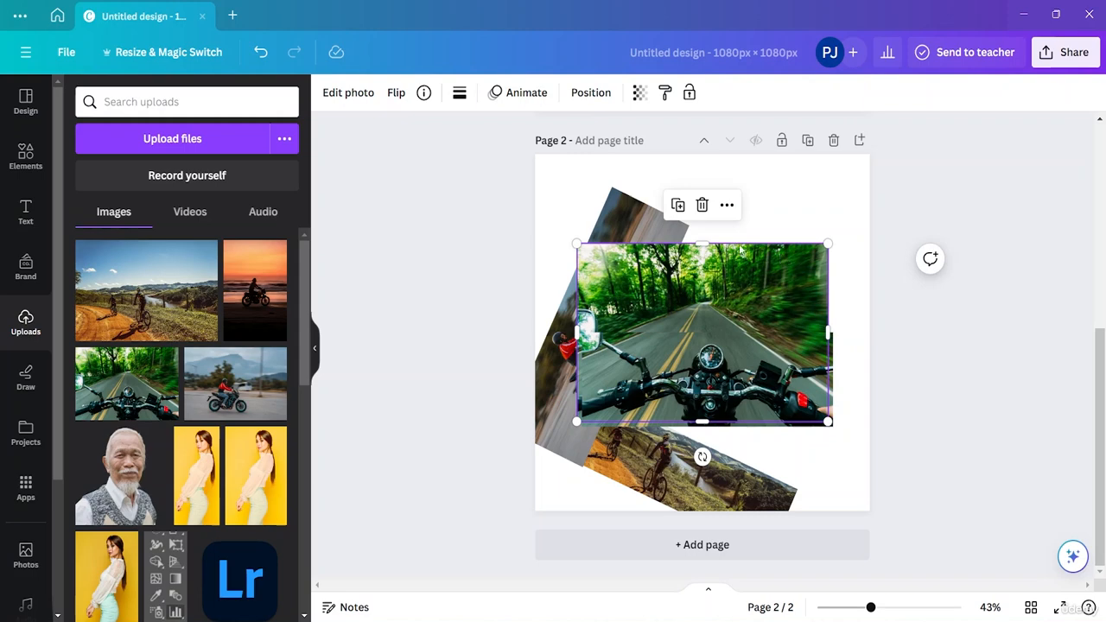
left_click(702, 206)
Tilt the handlebar strip clockwise parallel to the cyclists strip and set it across the upper end of the motorcyclist strip
mouse_move(744, 360)
left_mouse_down()
mouse_move(780, 345)
mouse_move(747, 344)
left_mouse_up()
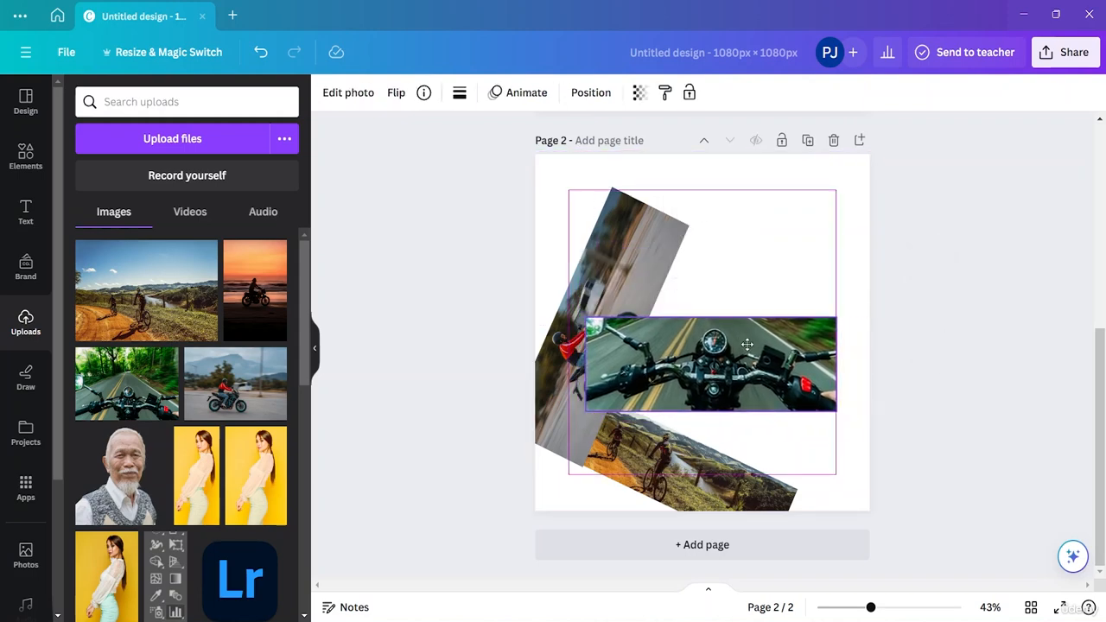
left_click_drag(717, 447, 683, 436)
left_click_drag(736, 354, 731, 274)
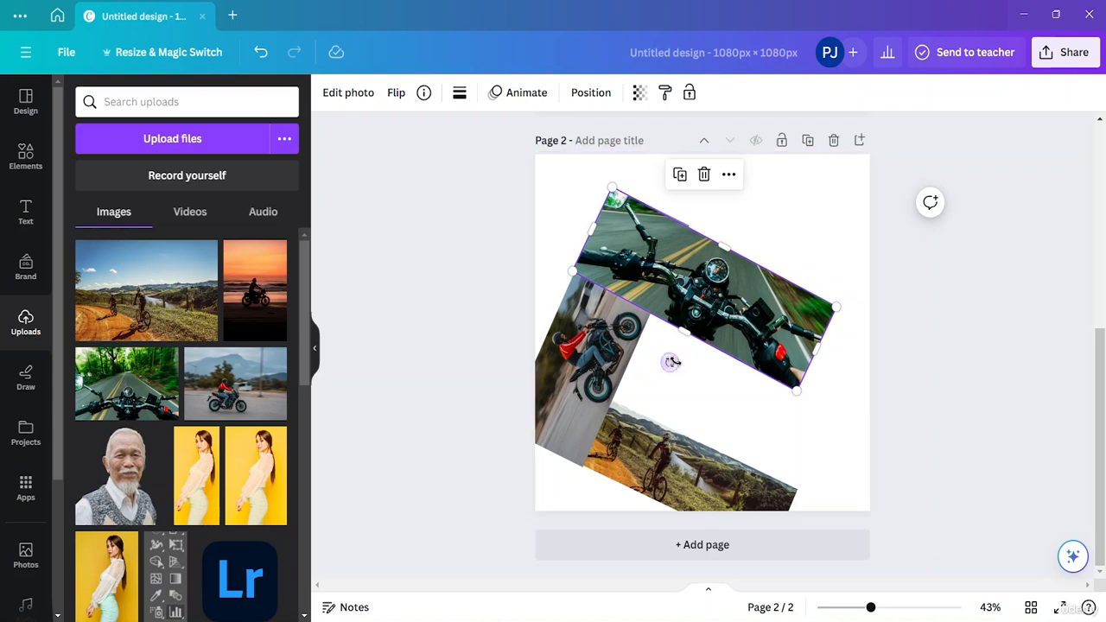
left_click_drag(670, 362, 676, 363)
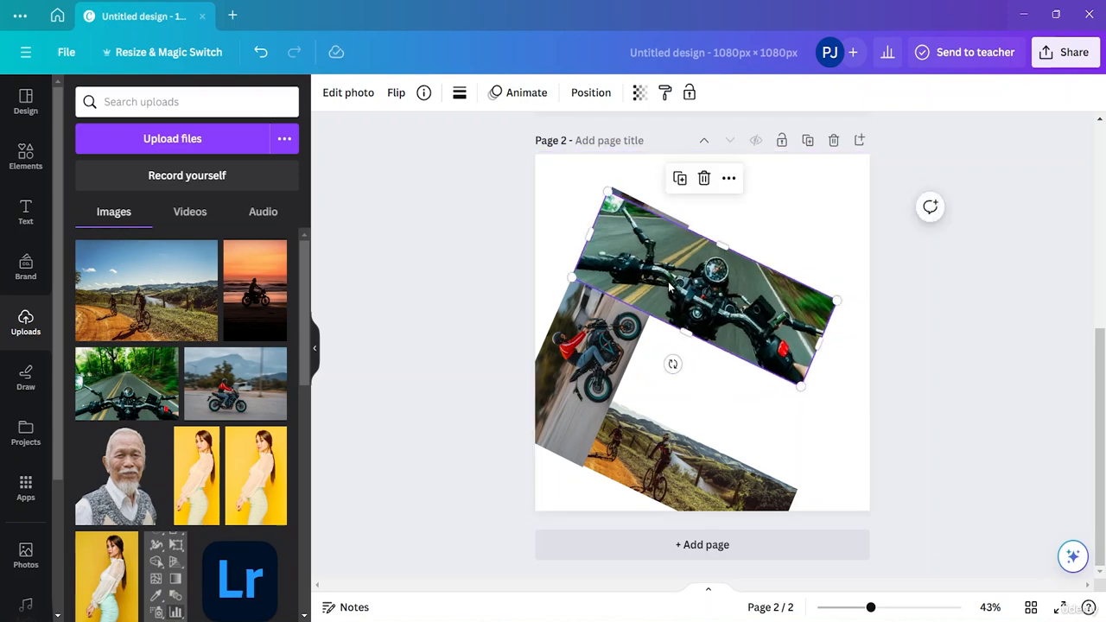
mouse_move(670, 289)
left_mouse_down()
mouse_move(695, 276)
mouse_move(674, 279)
left_mouse_up()
left_click(764, 399)
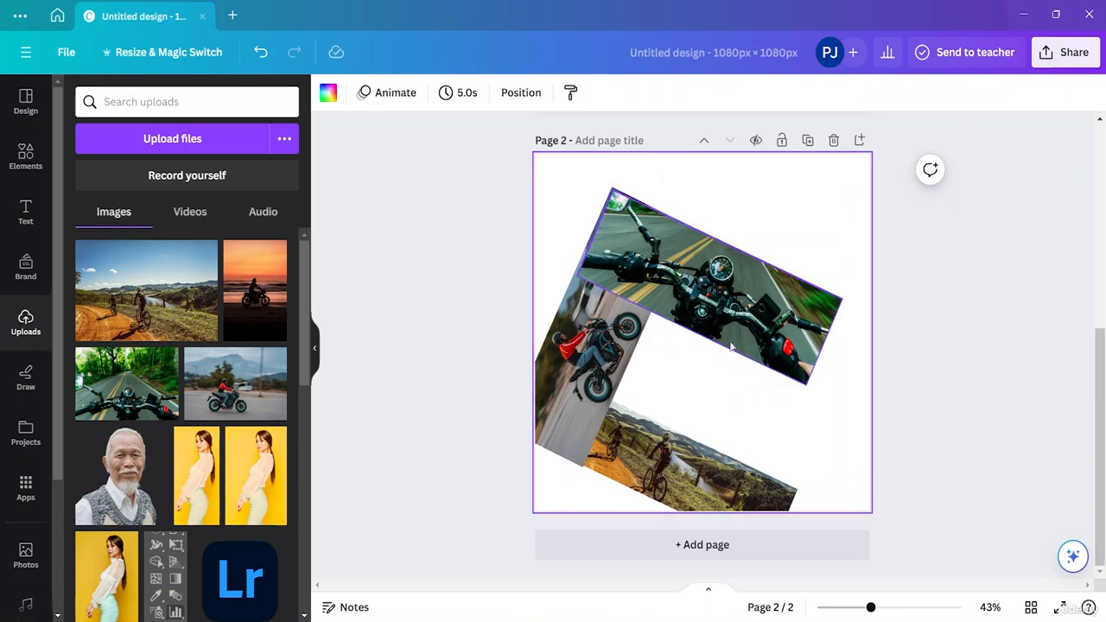
Enlarge the handlebar strip slightly, then shift and rotate it a touch clockwise to cover the motorcyclist strip's upper end
left_click(673, 309)
left_click_drag(576, 275, 570, 275)
left_click(782, 400)
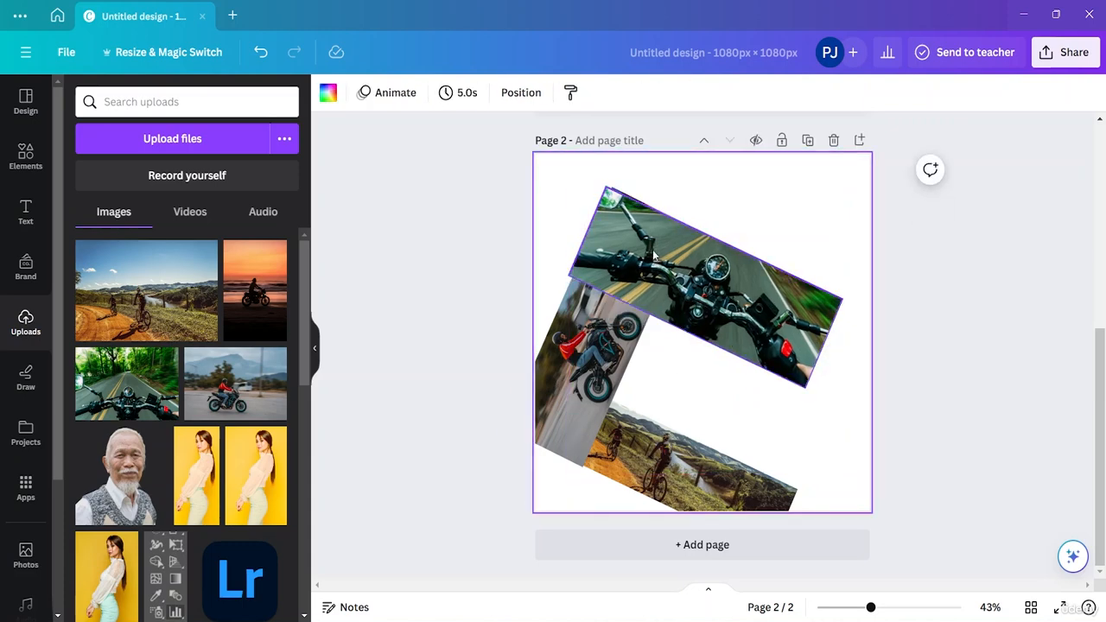
left_click_drag(653, 249, 659, 250)
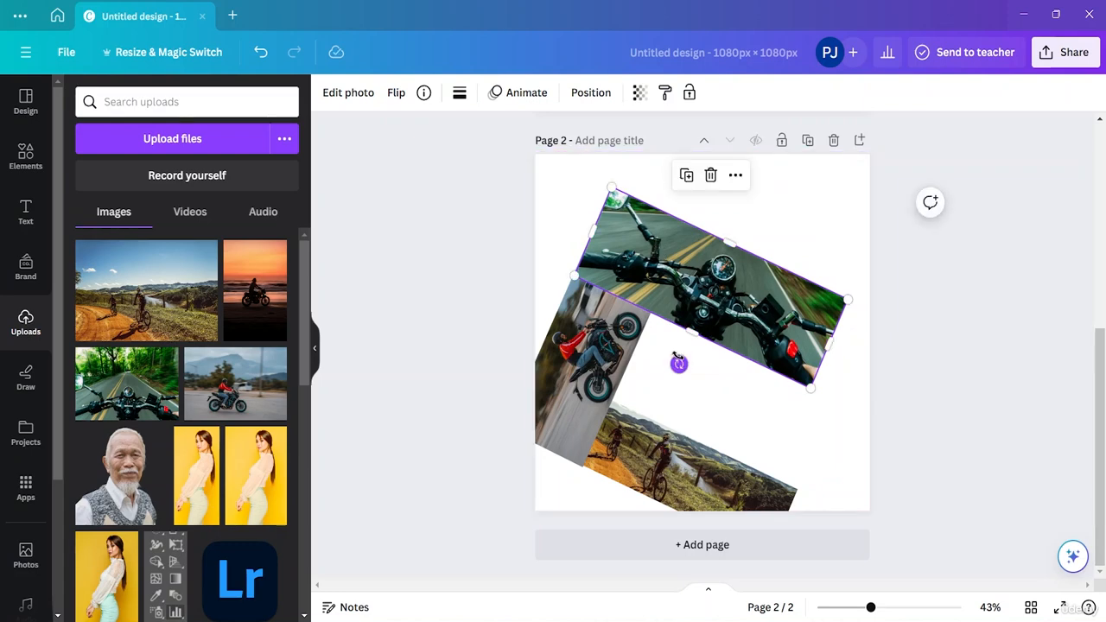
left_click_drag(680, 364, 682, 361)
left_click(736, 421)
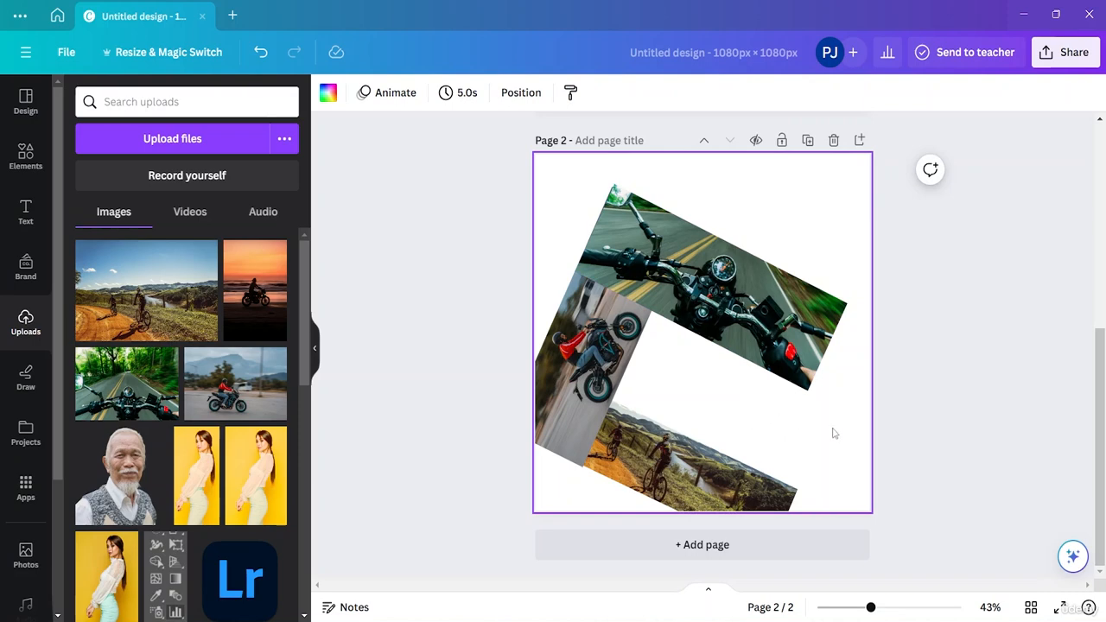
Nudge the cyclists strip slightly left to refine its fit against the motorcyclist strip
left_click(620, 461)
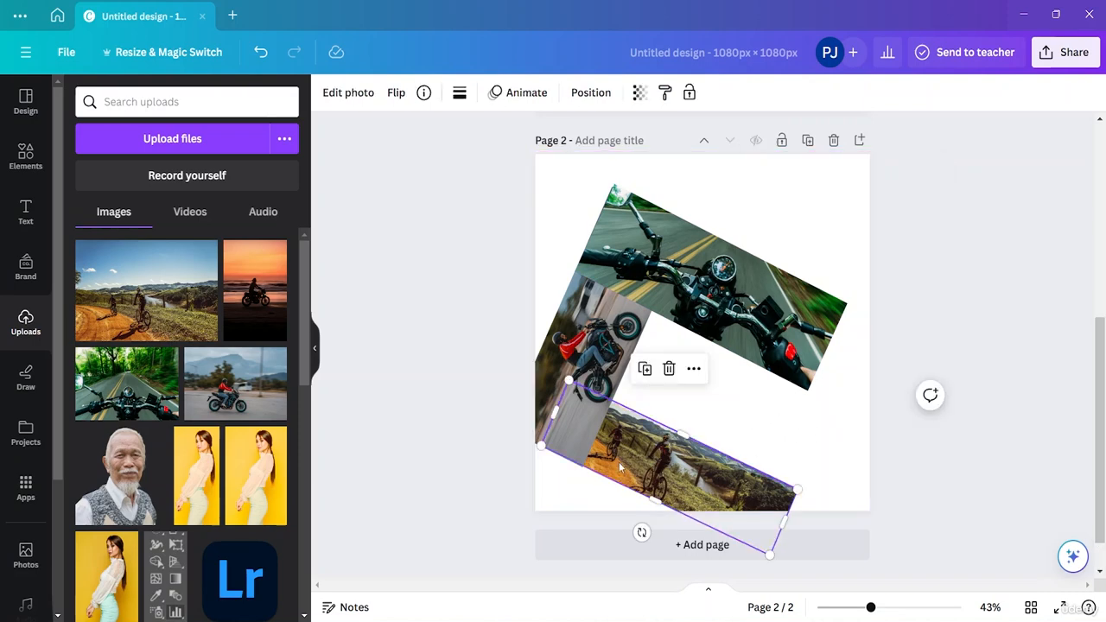
left_click_drag(620, 462, 618, 464)
left_click(830, 462)
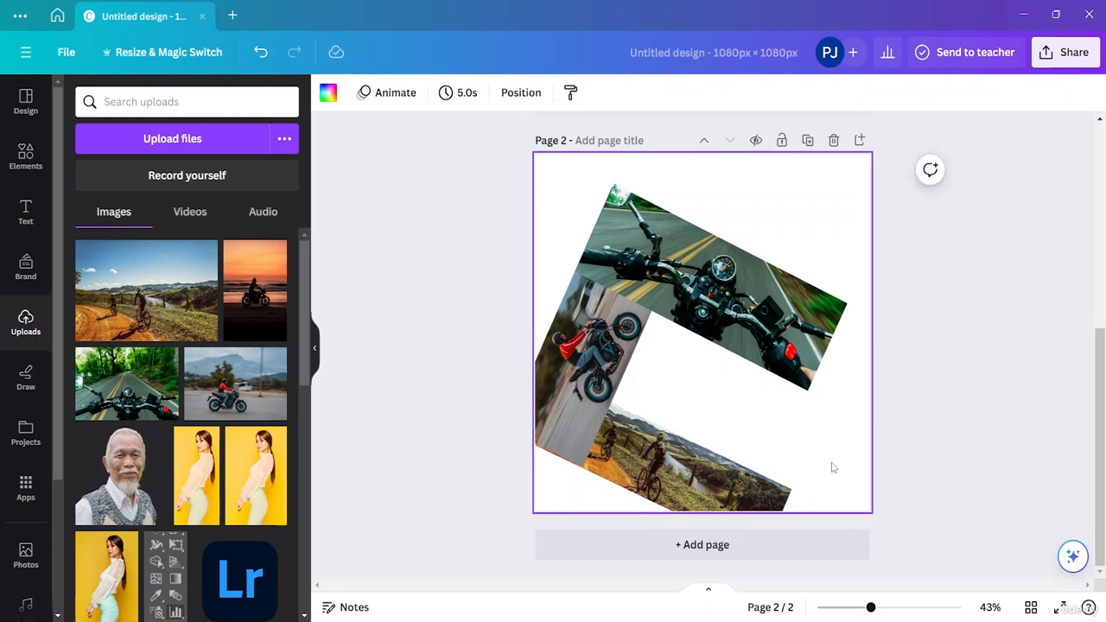
left_click(684, 475)
double_click(683, 474)
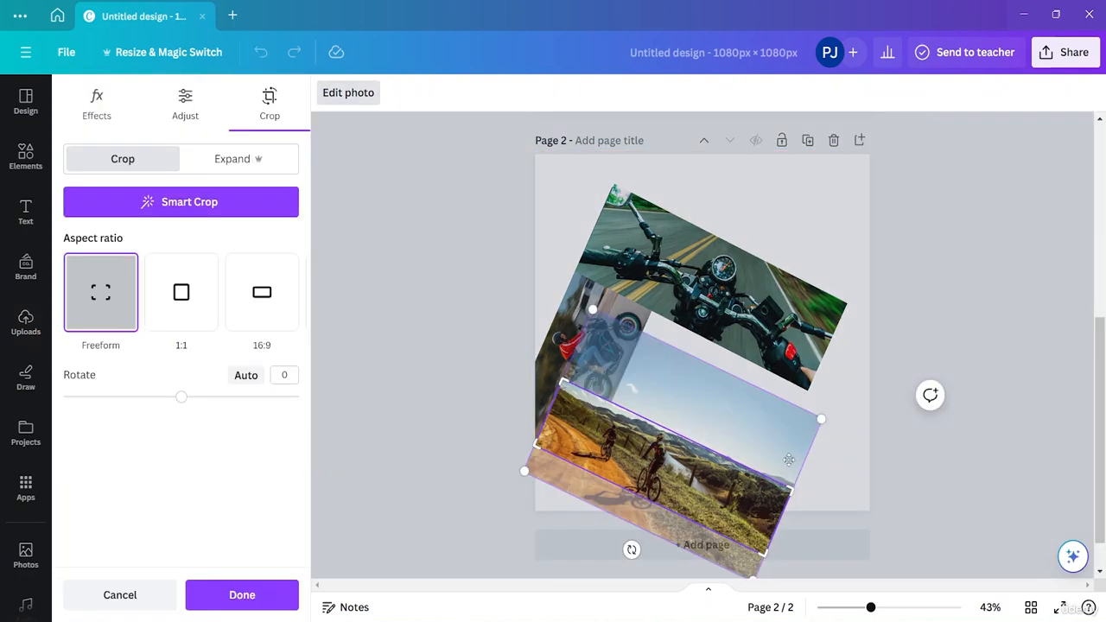
left_click(824, 501)
left_click(675, 478)
left_click_drag(675, 478, 675, 473)
left_click(768, 444)
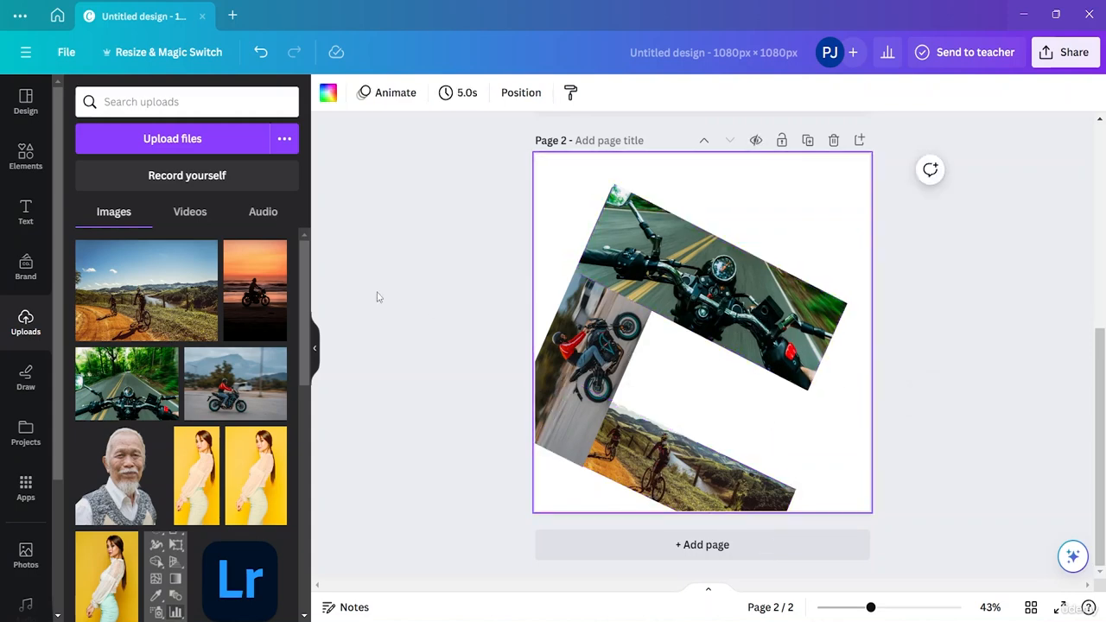
Place the uploaded sunset motorcycle photo on page 2 and crop its upper and lower parts to a strip around the rider
left_click(253, 324)
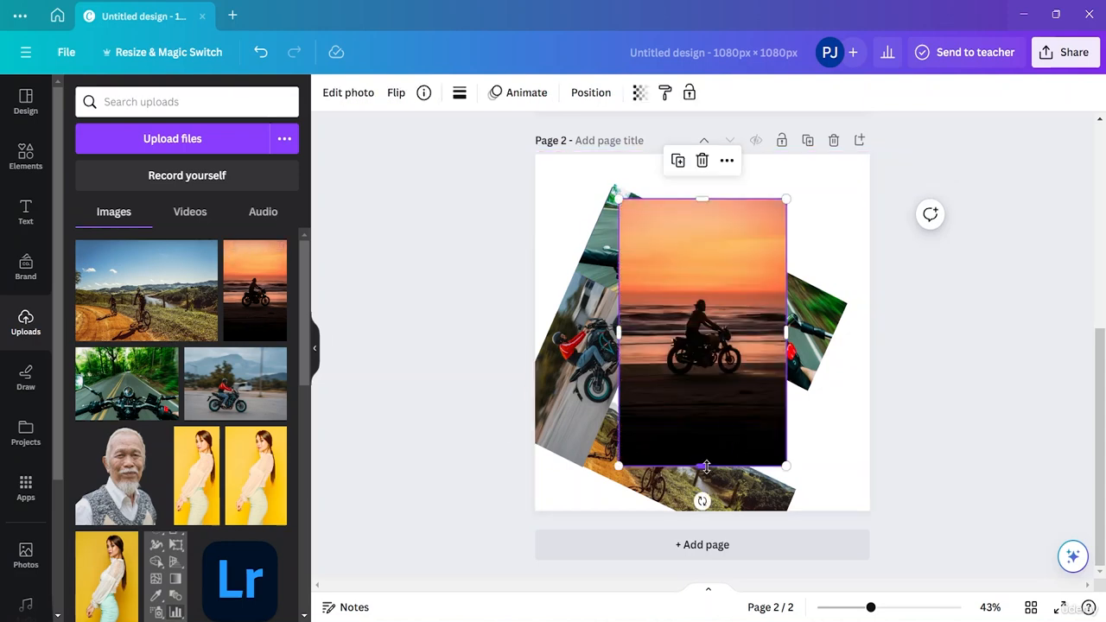
left_click_drag(706, 467, 706, 379)
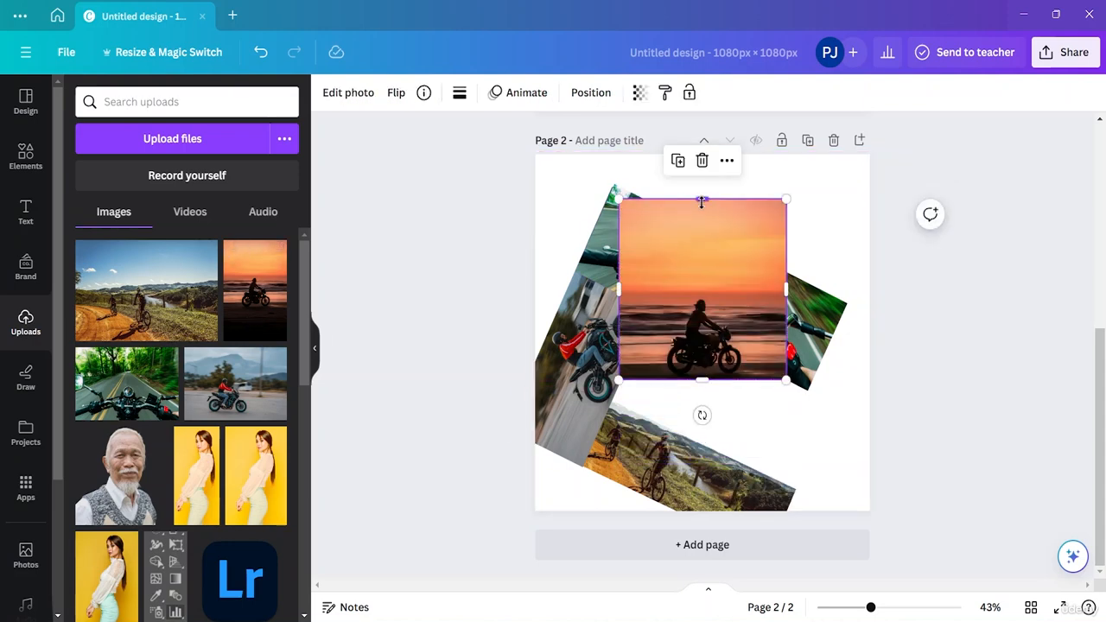
left_click_drag(702, 202, 703, 288)
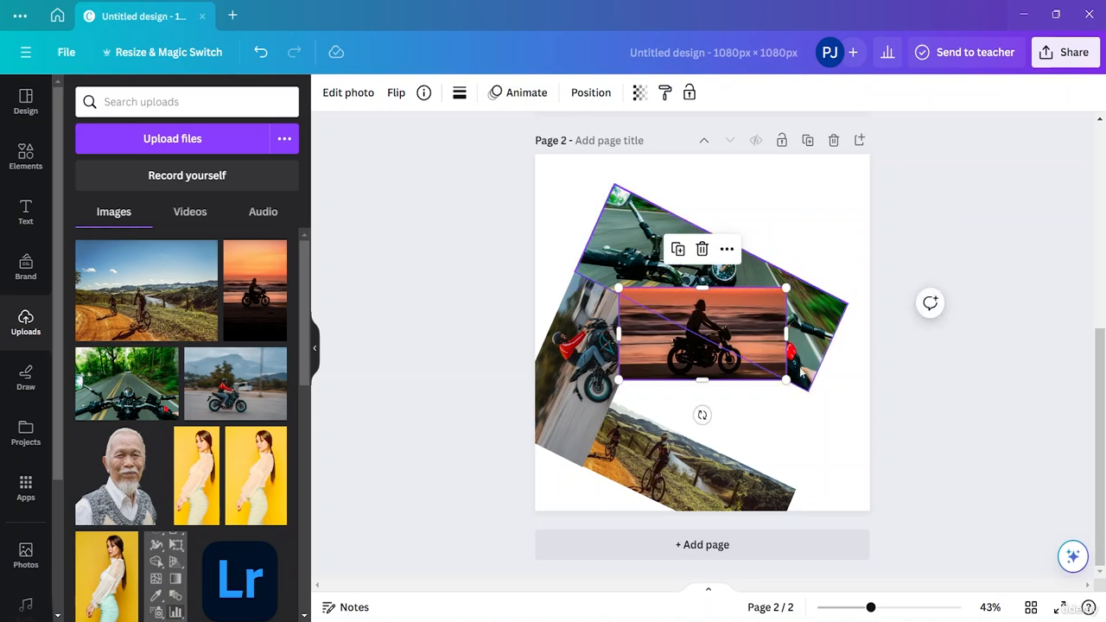
Rotate the sunset strip steeply counterclockwise and move it to the upper-right corner of page 2, overlapping the handlebar strip
left_click_drag(749, 336, 796, 307)
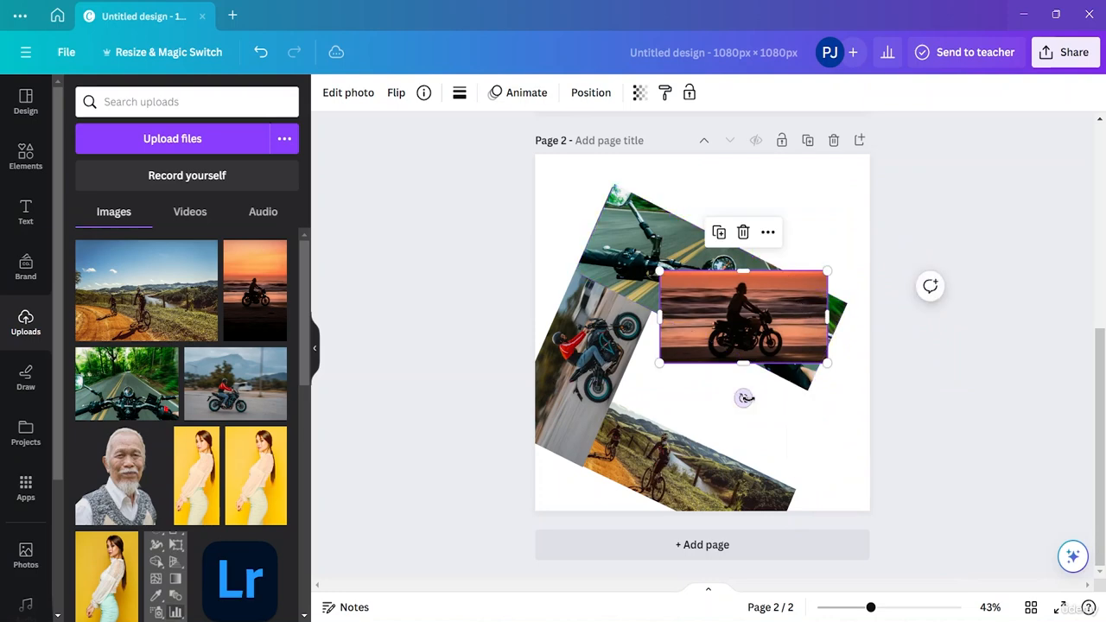
left_click_drag(745, 399, 814, 347)
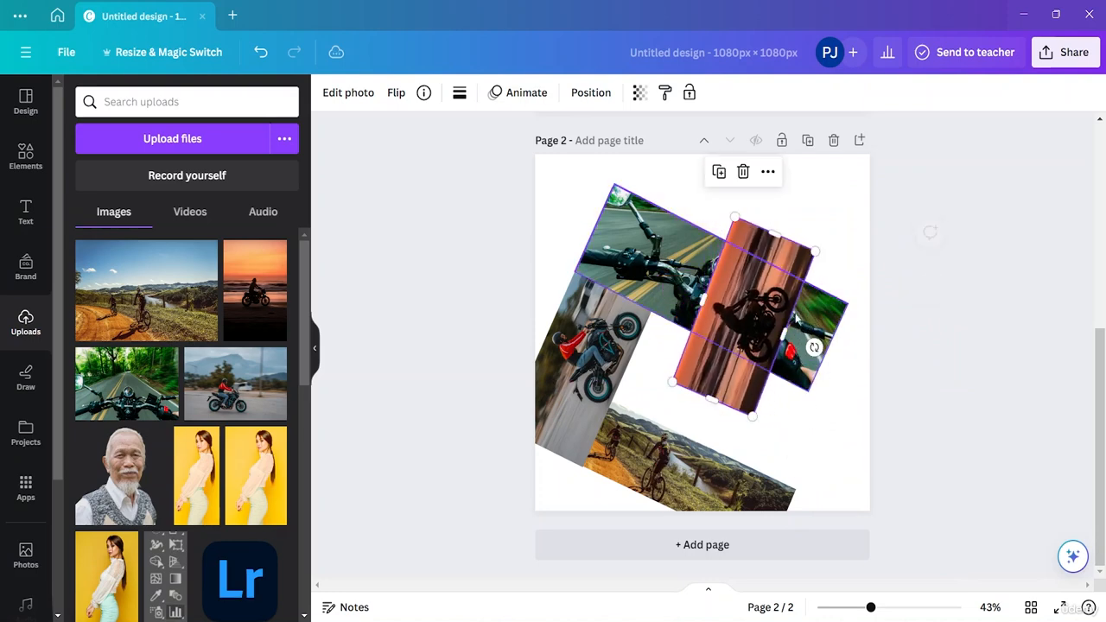
left_click_drag(764, 286, 855, 188)
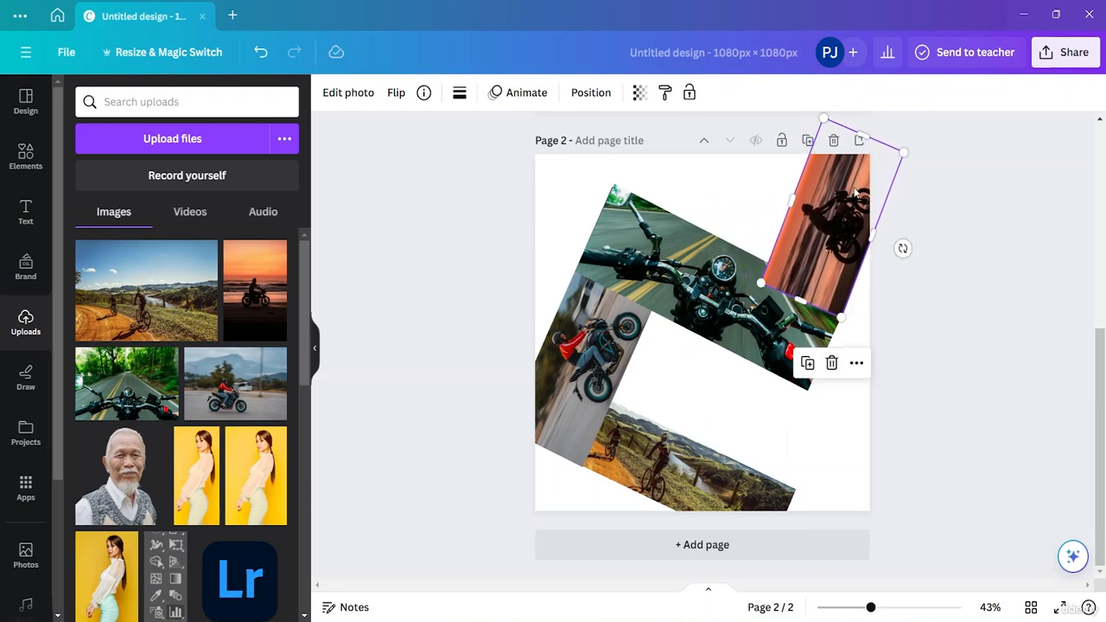
left_click(850, 419)
Send the sunset strip behind the handlebar strip in the layer order
left_click(803, 268)
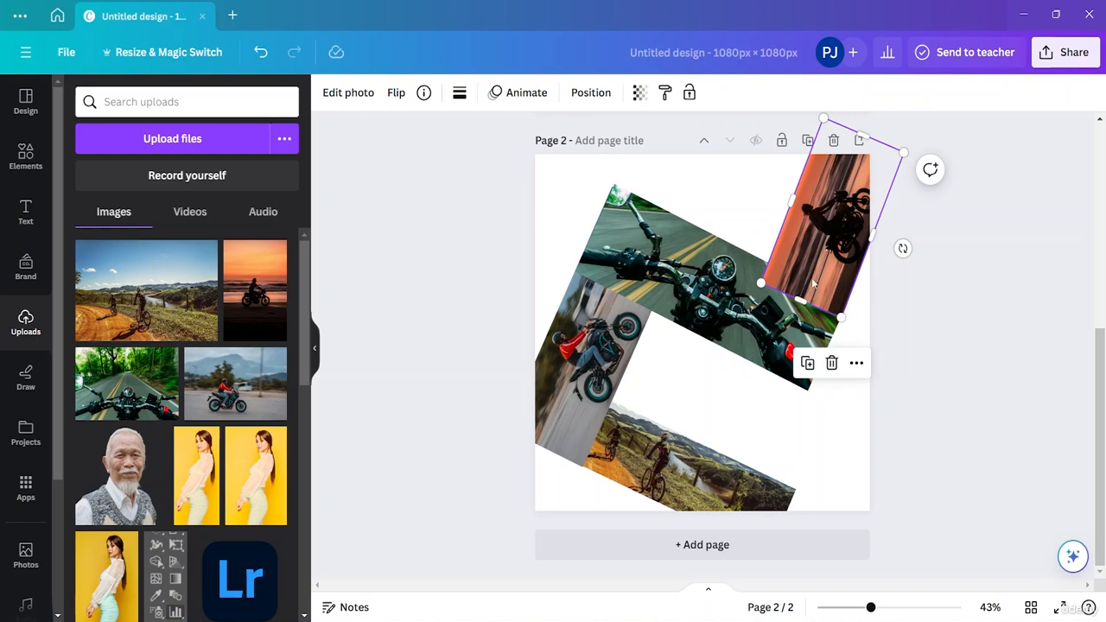
right_click(796, 275)
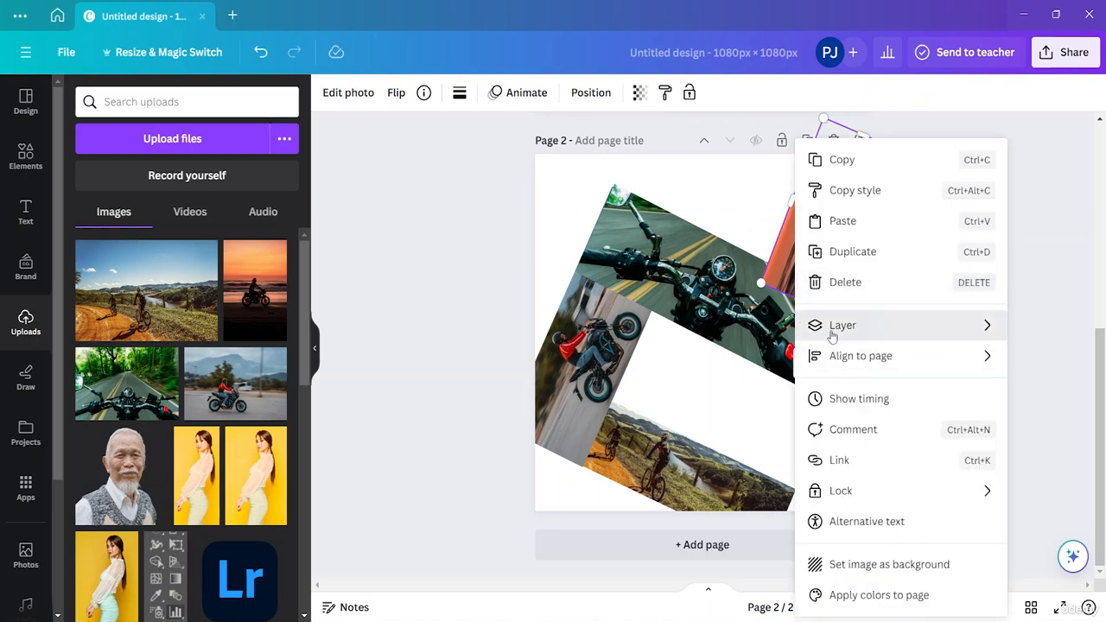
mouse_move(830, 325)
left_click(942, 419)
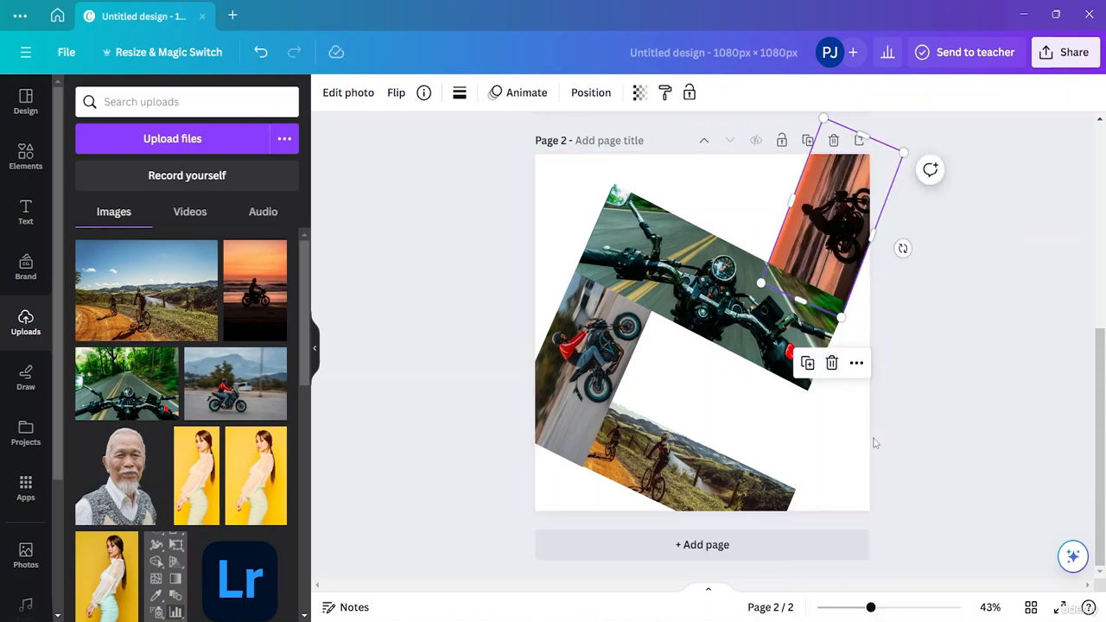
left_click(844, 466)
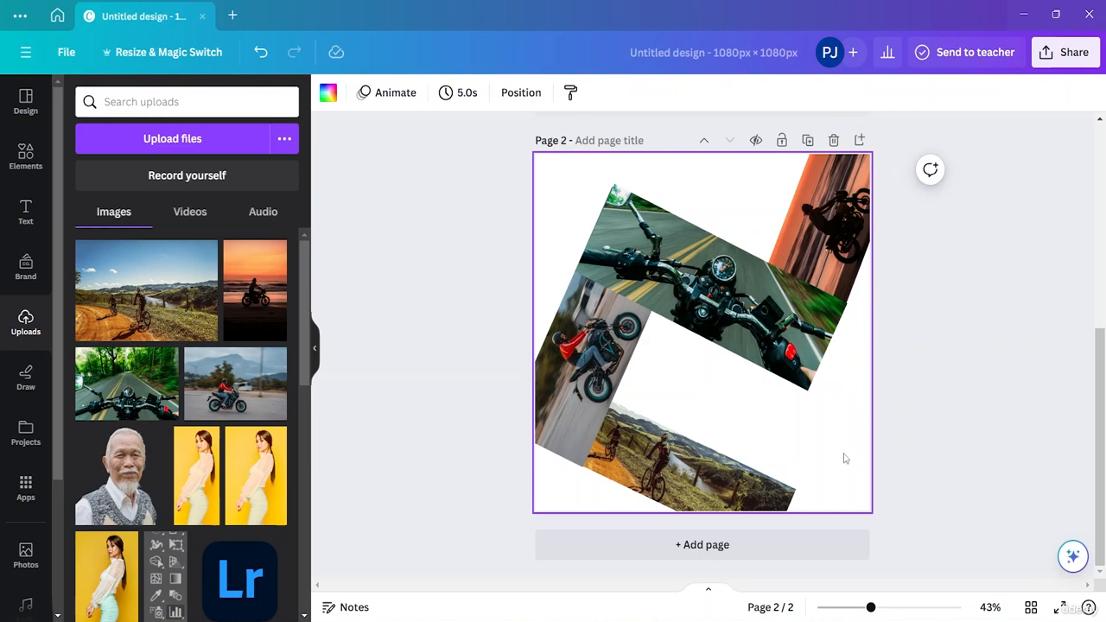
Lengthen the cyclists strip toward the page's lower-right corner and shift it slightly left and up
left_click(772, 505)
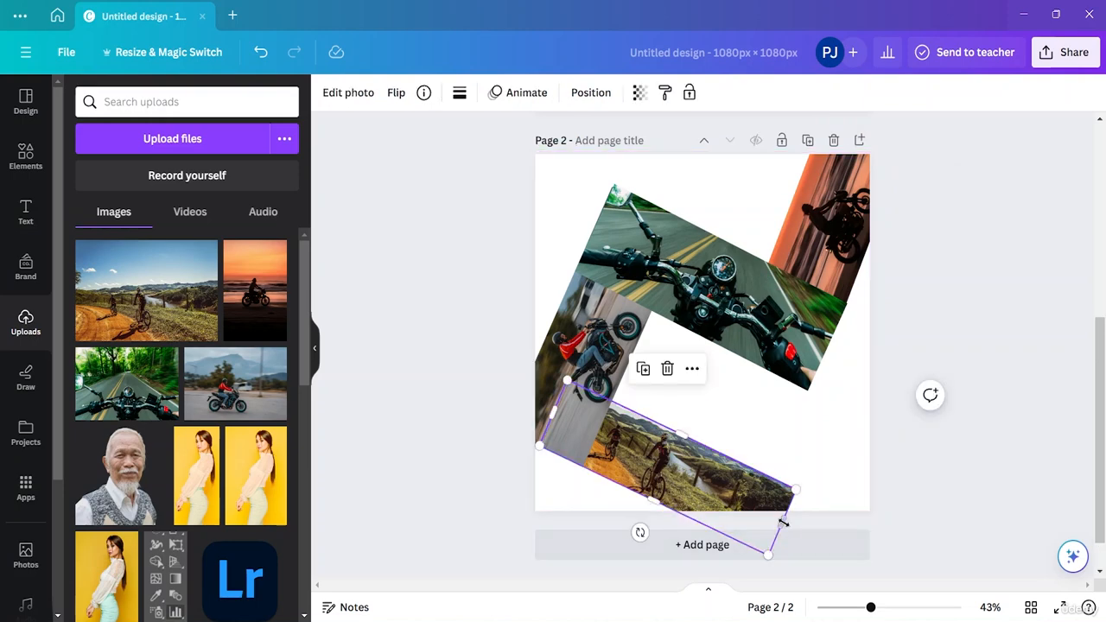
left_click_drag(783, 522, 840, 549)
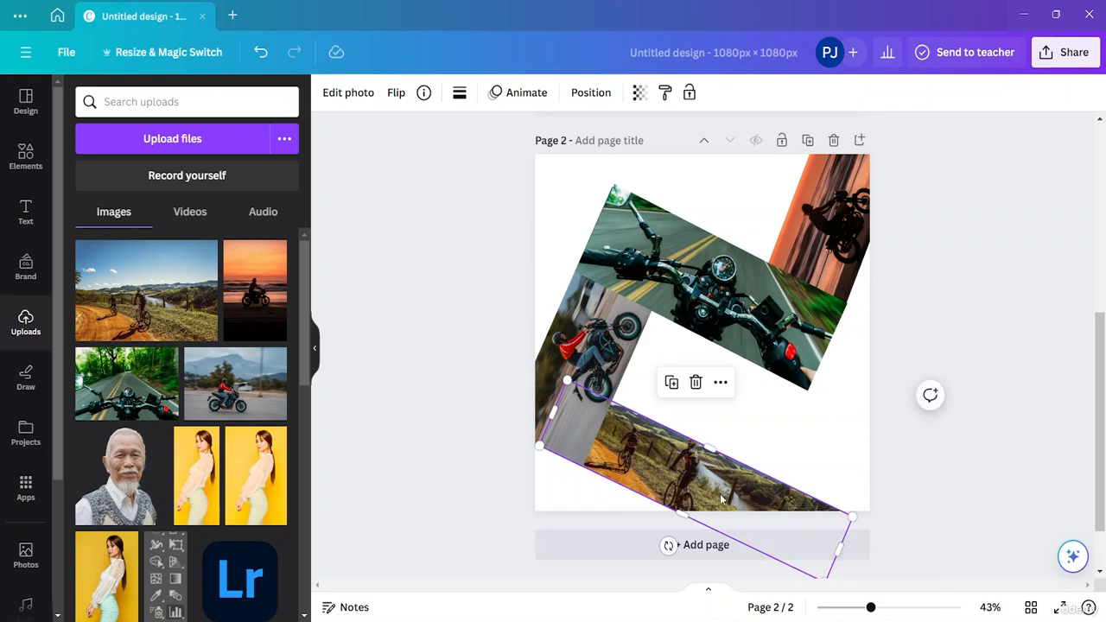
mouse_move(720, 492)
left_mouse_down()
mouse_move(725, 474)
mouse_move(718, 481)
mouse_move(732, 492)
mouse_move(707, 489)
left_mouse_up()
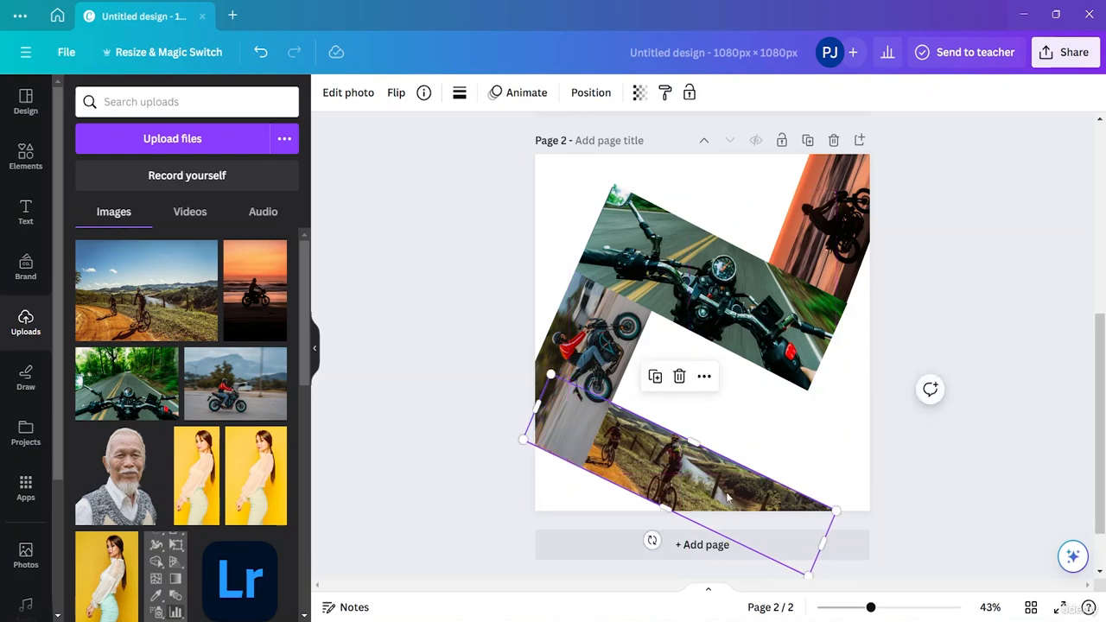
left_click(975, 471)
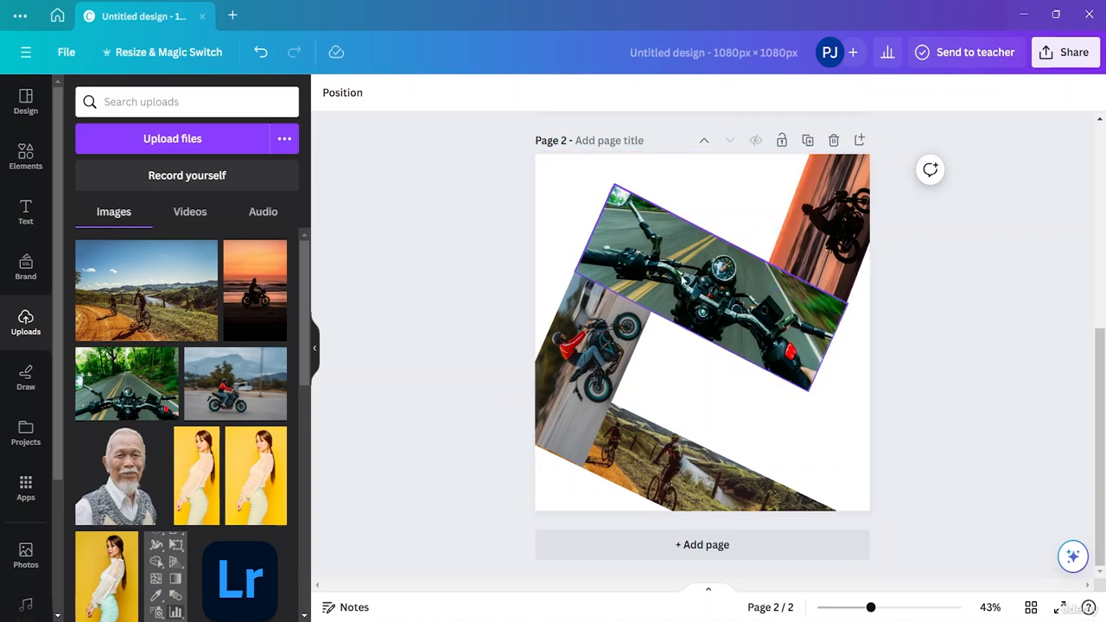
Adjust only the background of the handlebar strip, setting its temperature to 74 and its tint to -87
double_click(685, 276)
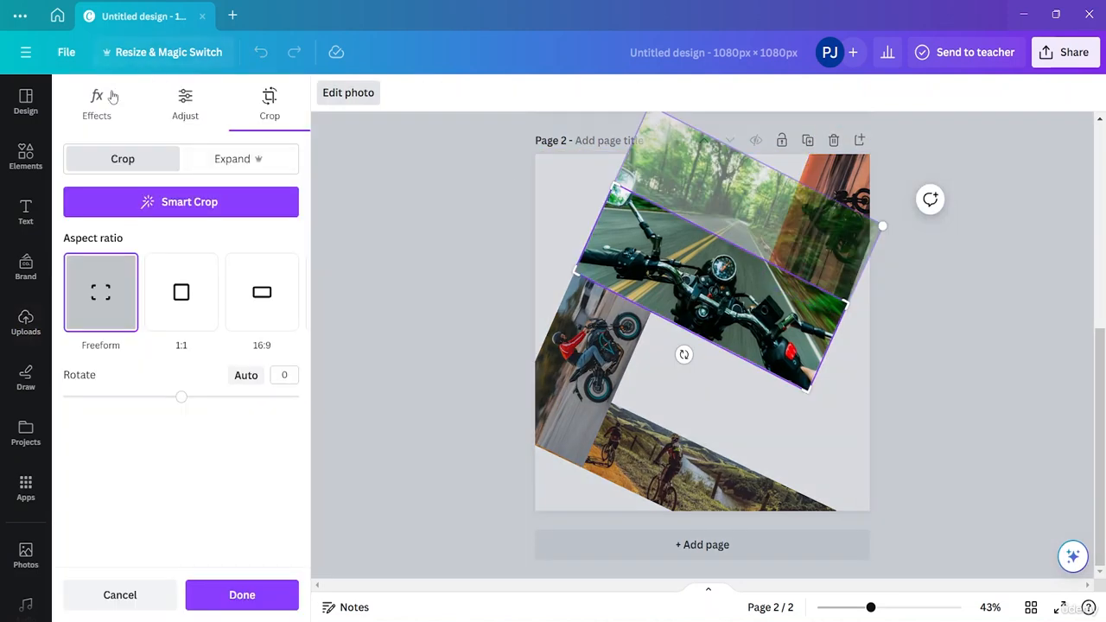
left_click(185, 110)
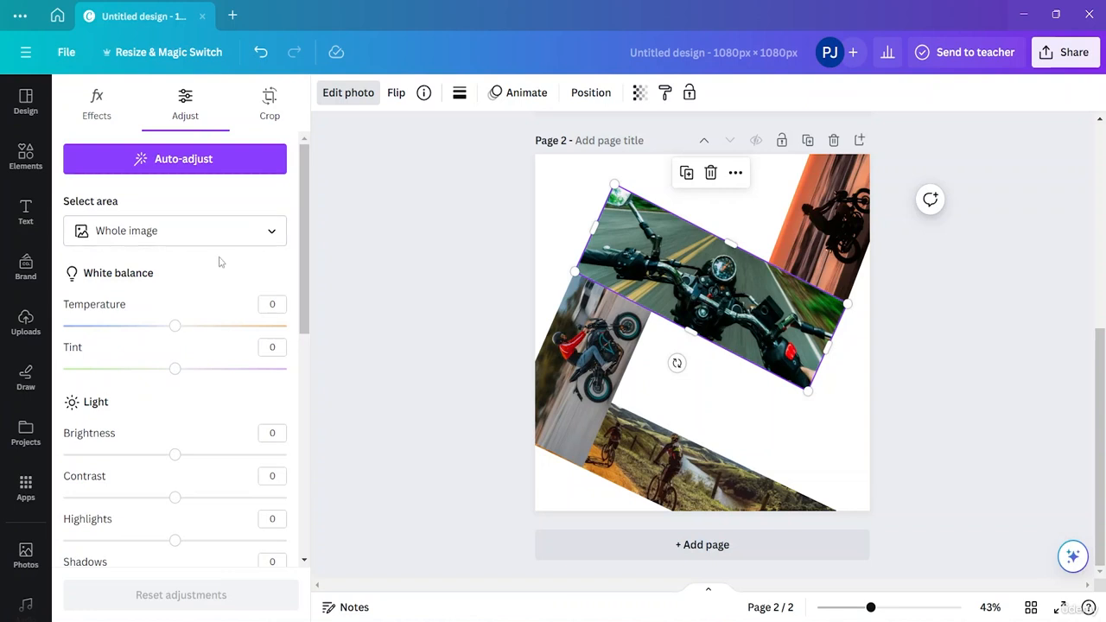
left_click(271, 235)
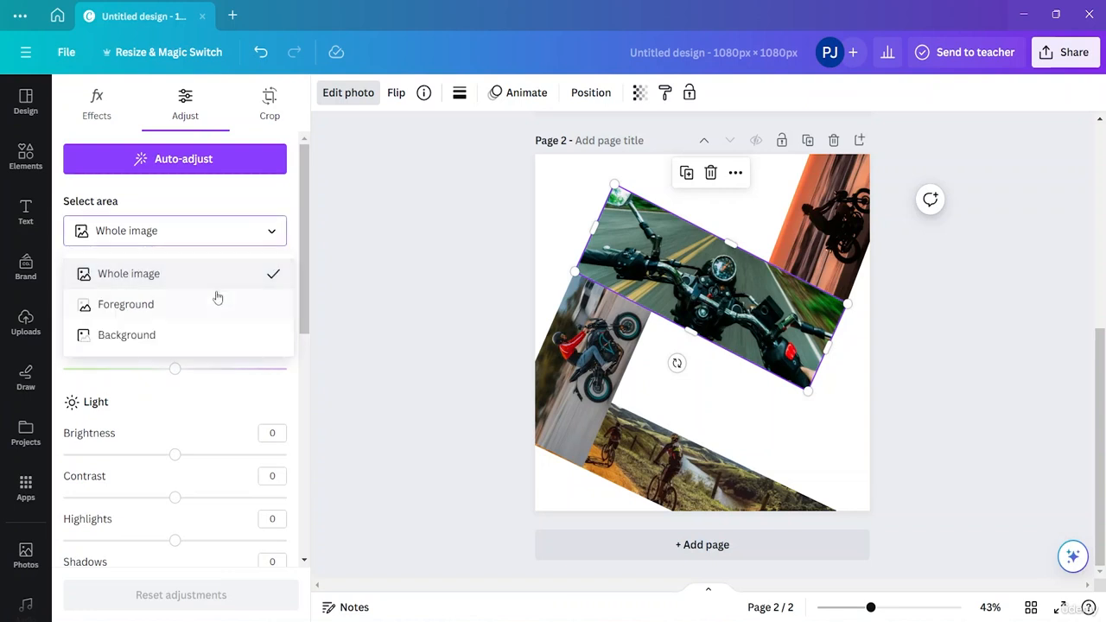
left_click(152, 339)
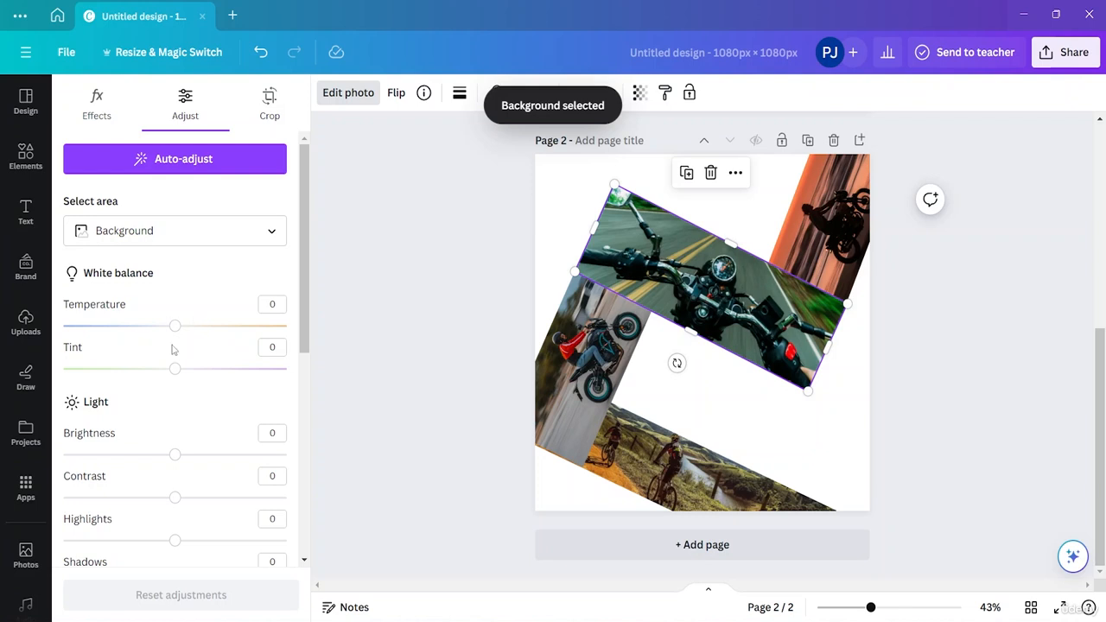
left_click_drag(176, 331, 260, 341)
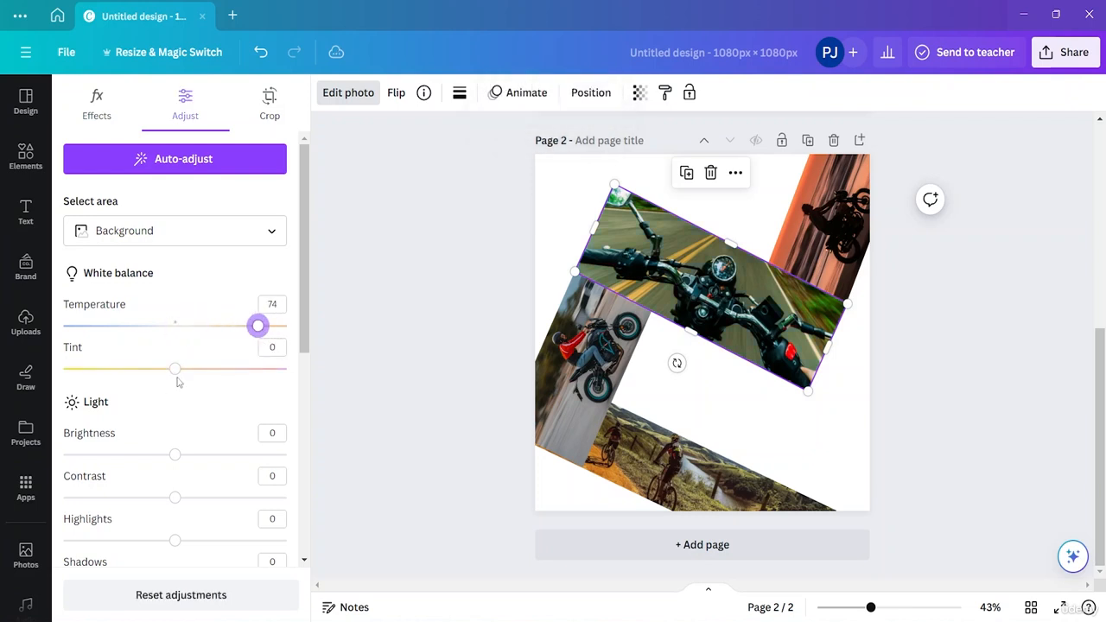
left_click_drag(175, 368, 78, 368)
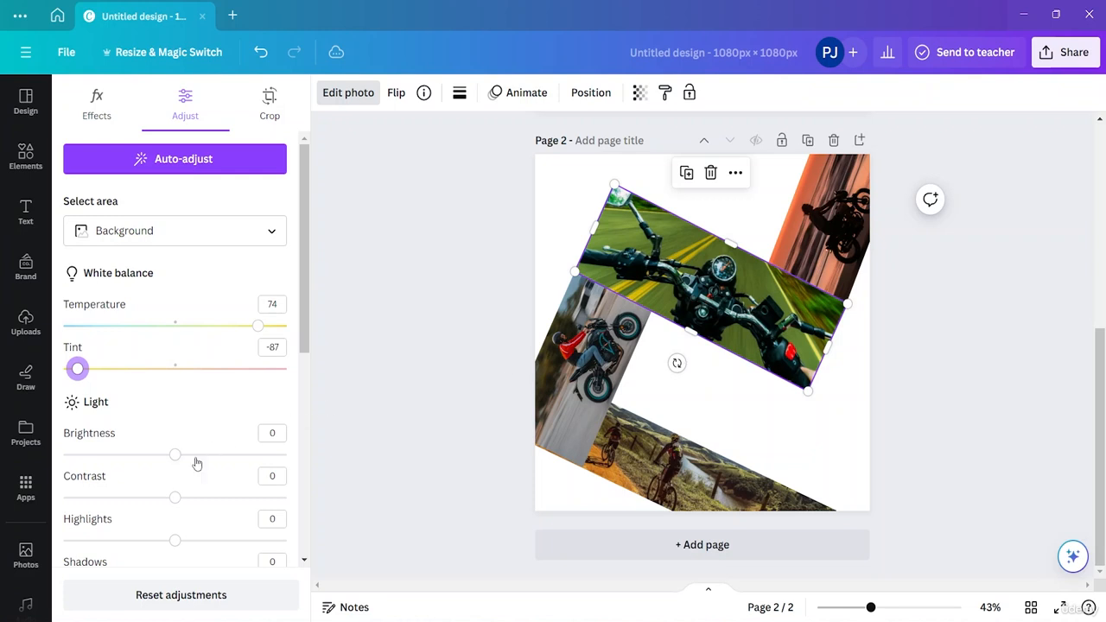
Set the brightness of the handlebar strip's background to 45
left_click_drag(176, 464, 236, 464)
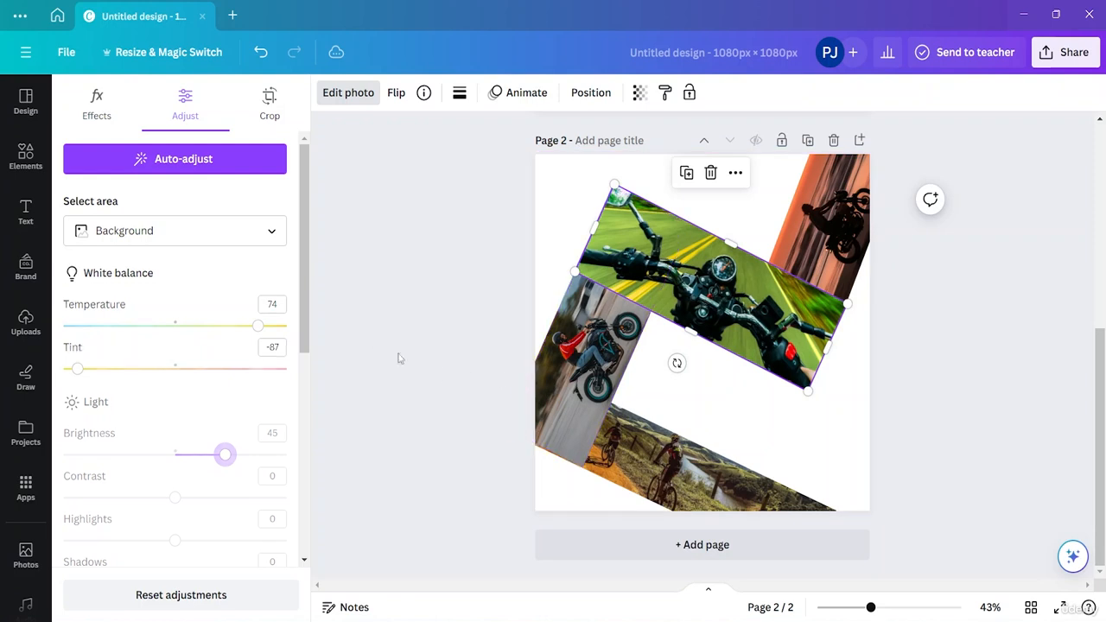
scroll(198, 468, "down", 4)
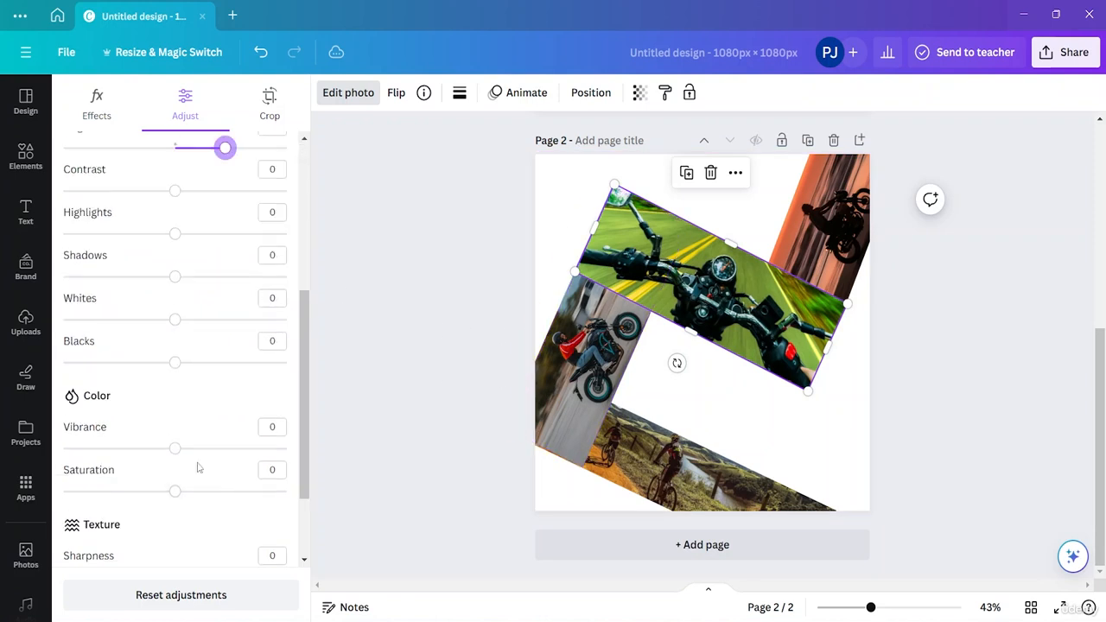
mouse_move(174, 364)
left_mouse_down()
mouse_move(228, 364)
mouse_move(175, 364)
left_mouse_up()
left_click(824, 430)
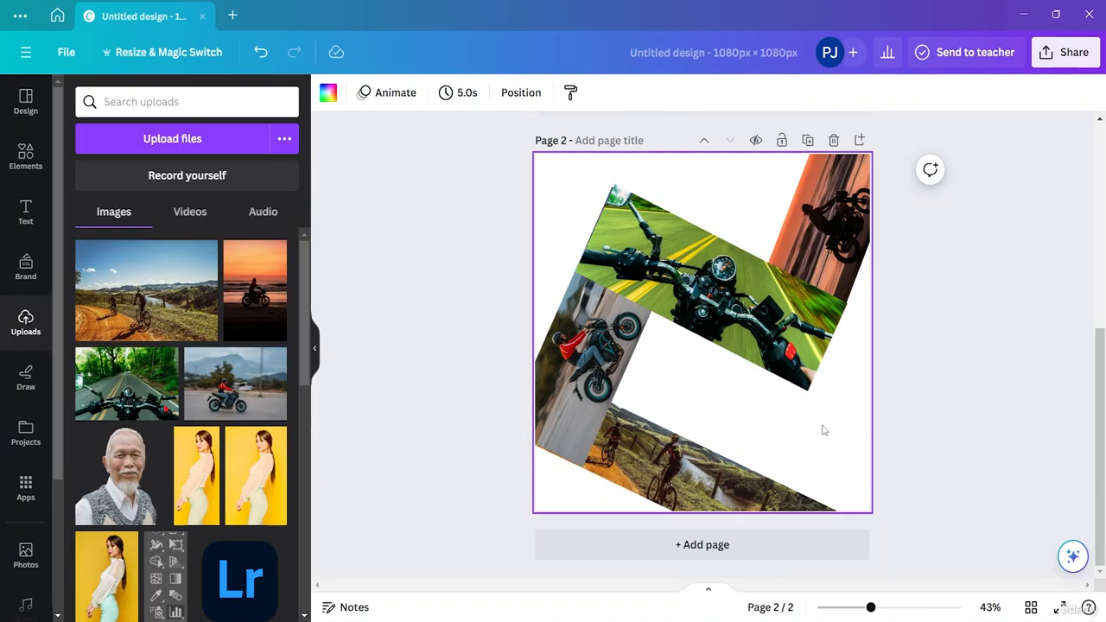
Adjust only the background of the cyclists strip, setting its temperature to -100 and its tint to -85
left_click(644, 450)
double_click(638, 448)
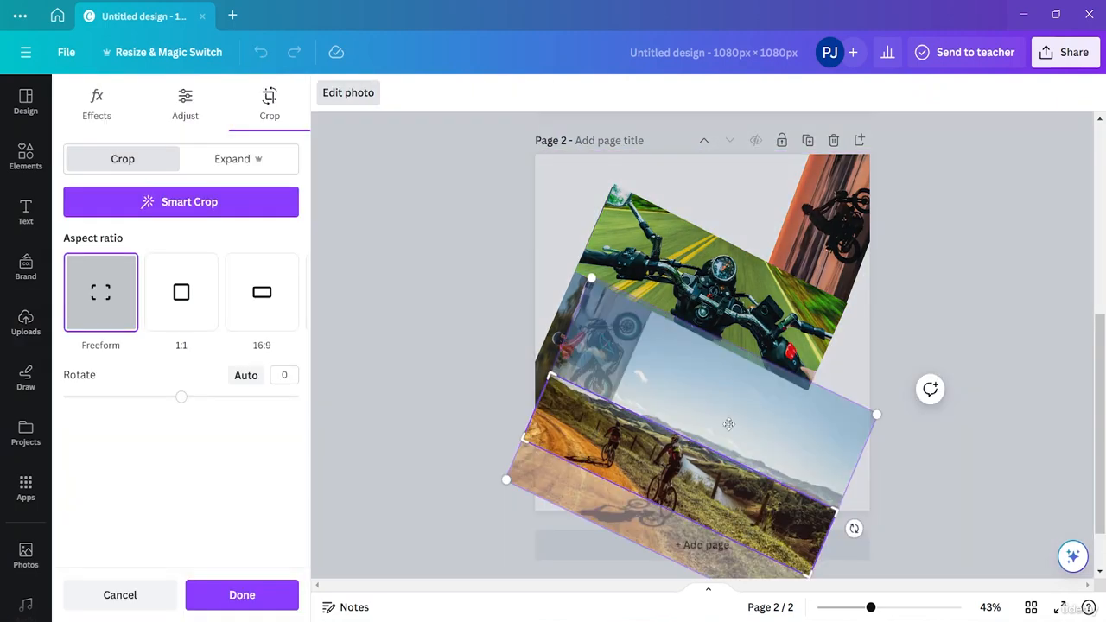
left_click(1024, 316)
left_click(348, 95)
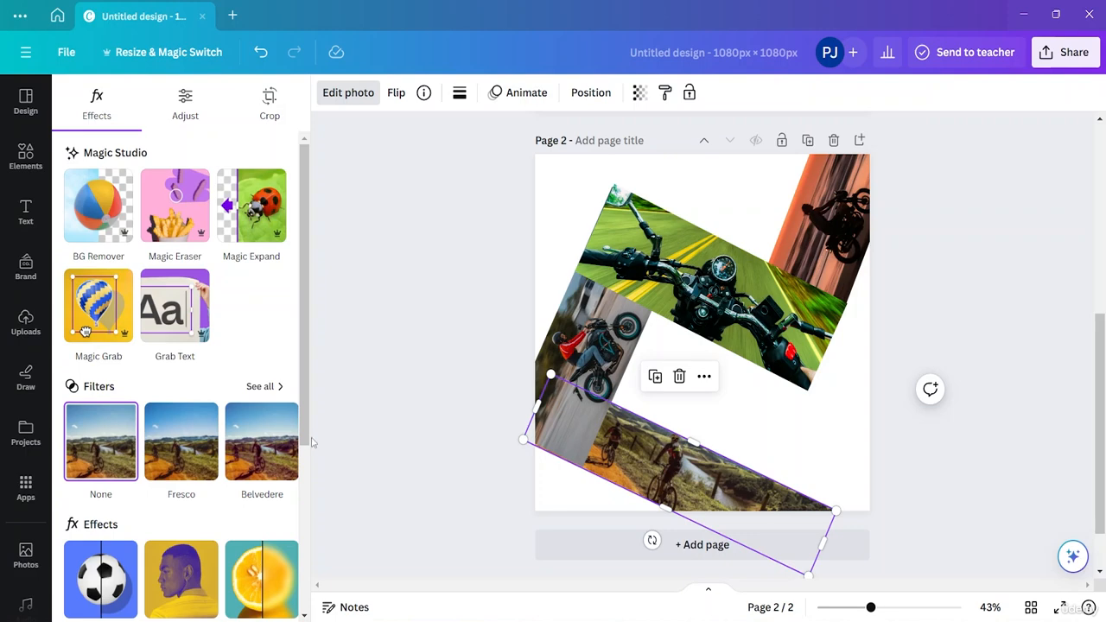
left_click(186, 104)
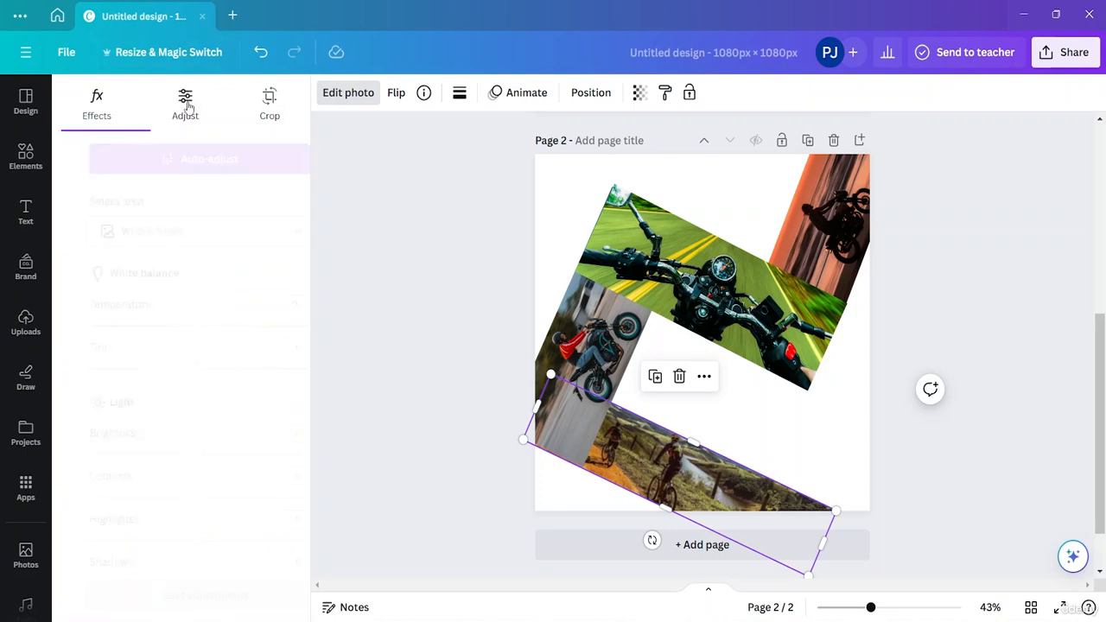
left_click(215, 233)
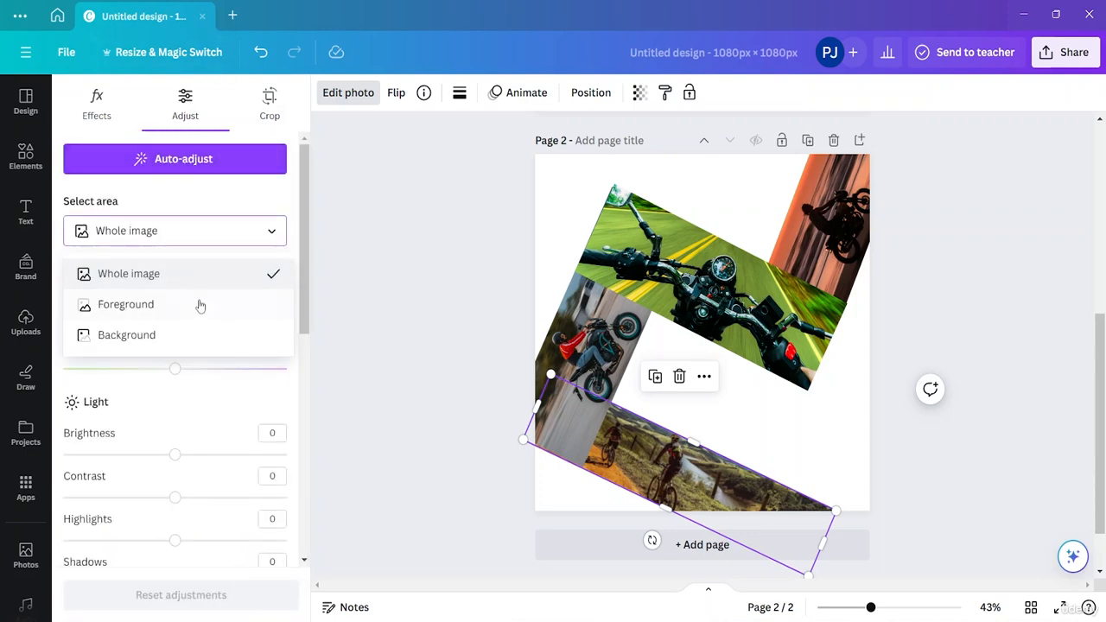
left_click(187, 341)
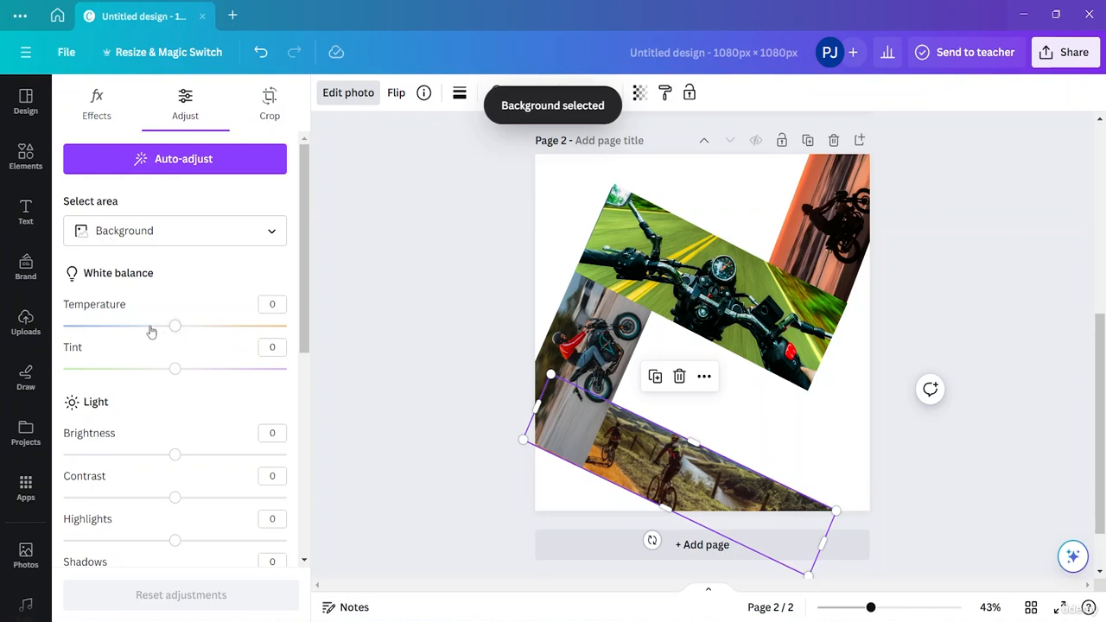
left_click_drag(173, 331, 64, 327)
left_click_drag(173, 375, 82, 370)
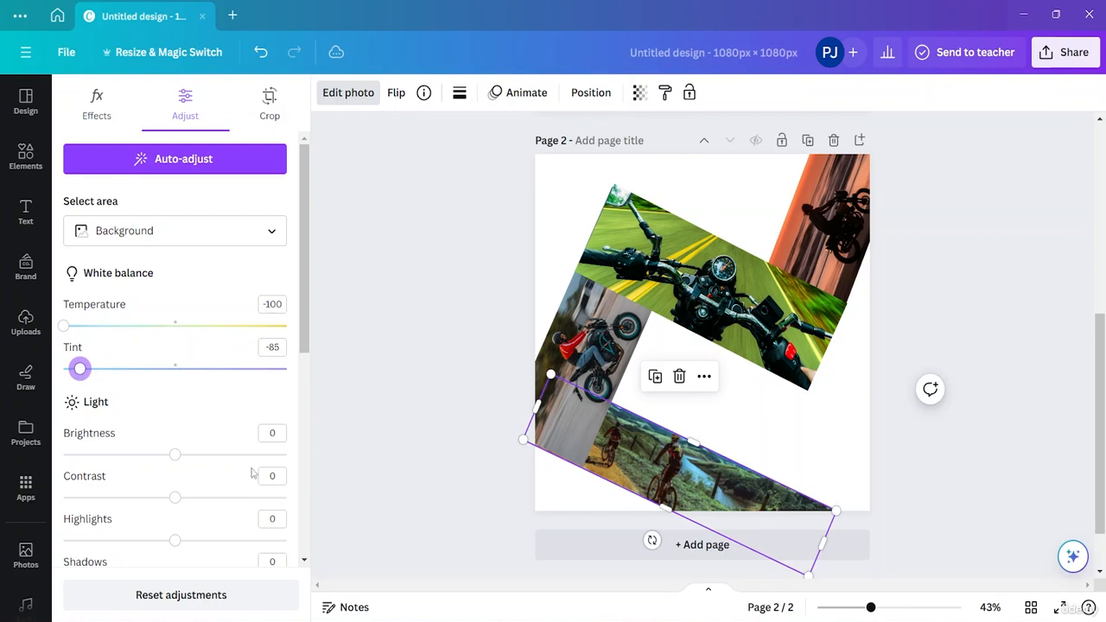
Set the brightness of the cyclists strip's background to -13
mouse_move(172, 460)
left_mouse_down()
mouse_move(131, 458)
mouse_move(194, 464)
mouse_move(160, 463)
left_mouse_up()
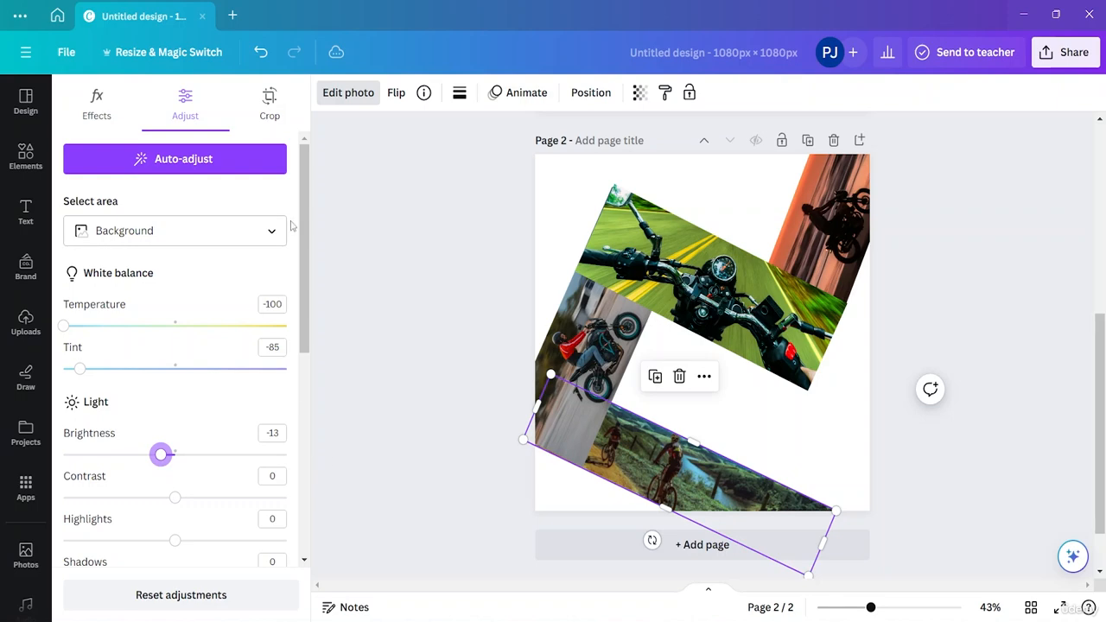
scroll(291, 227, "down", 4)
left_click(99, 107)
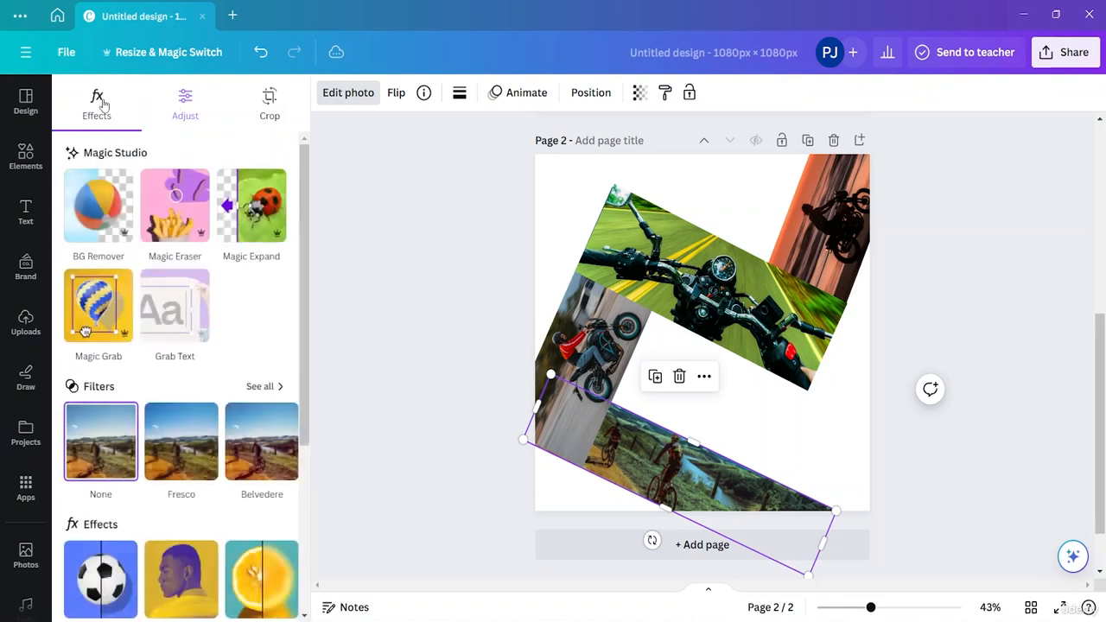
left_click(764, 412)
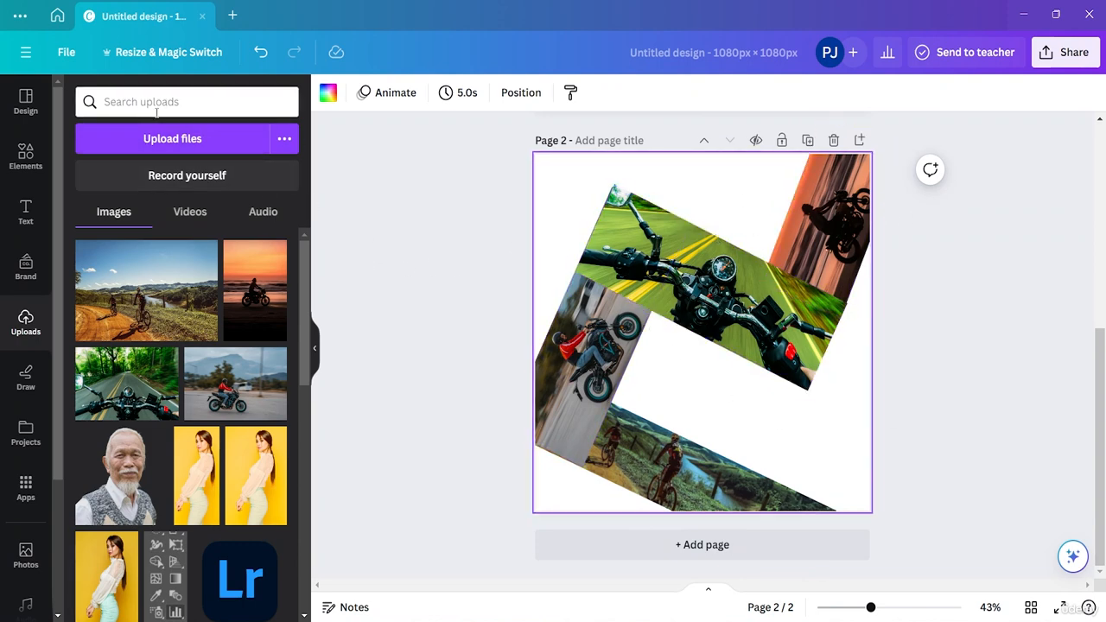
Search the elements library for "shaDows" and show all matching graphics
left_click(26, 164)
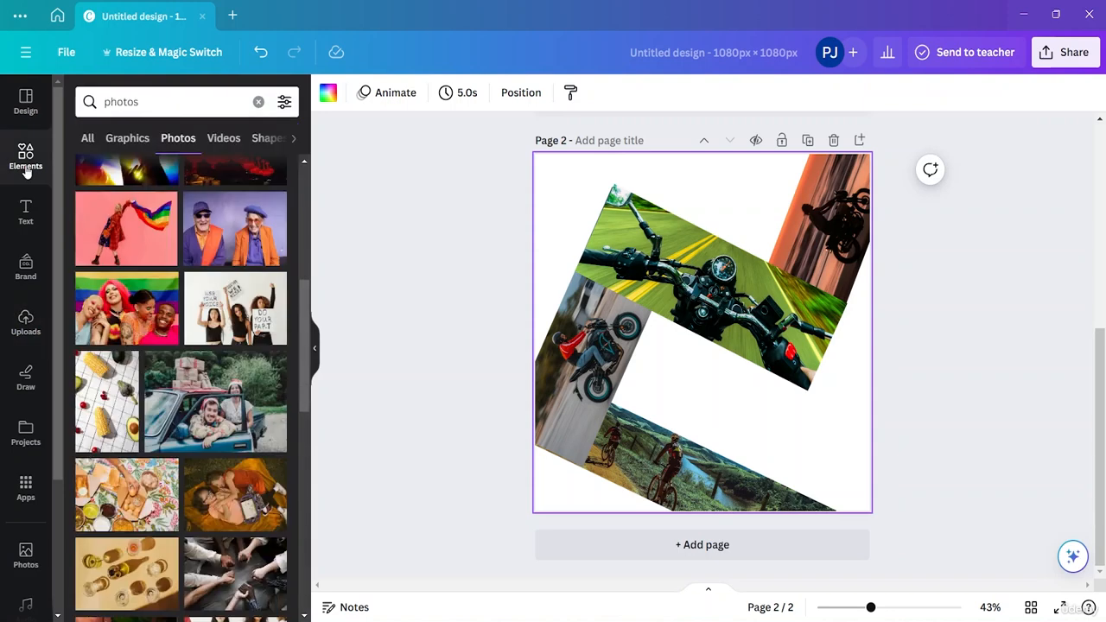
left_click(88, 138)
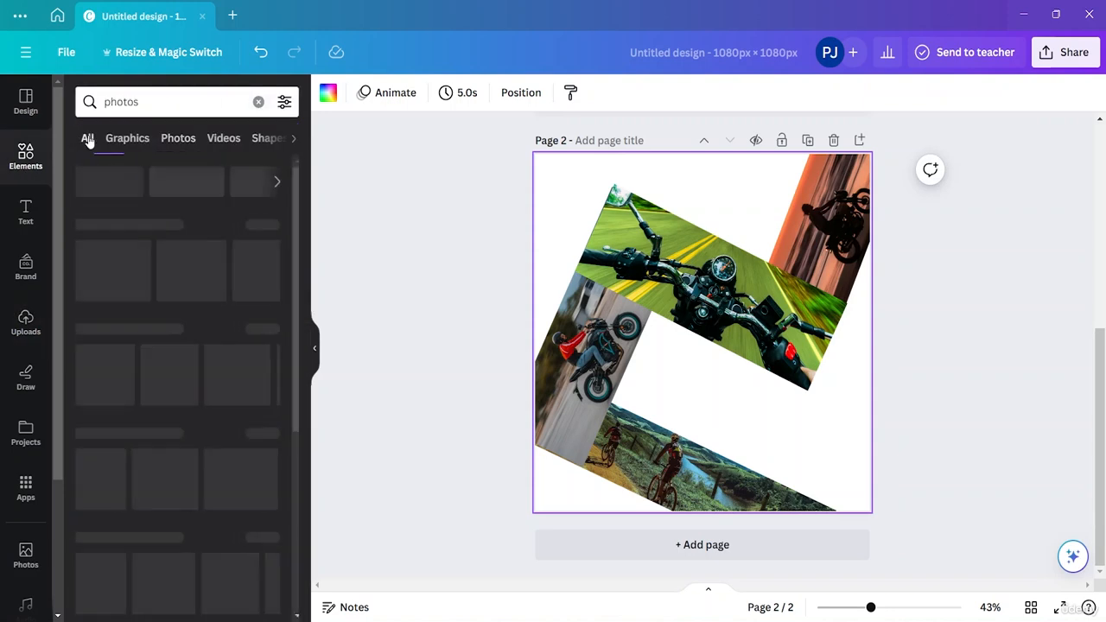
left_click(259, 102)
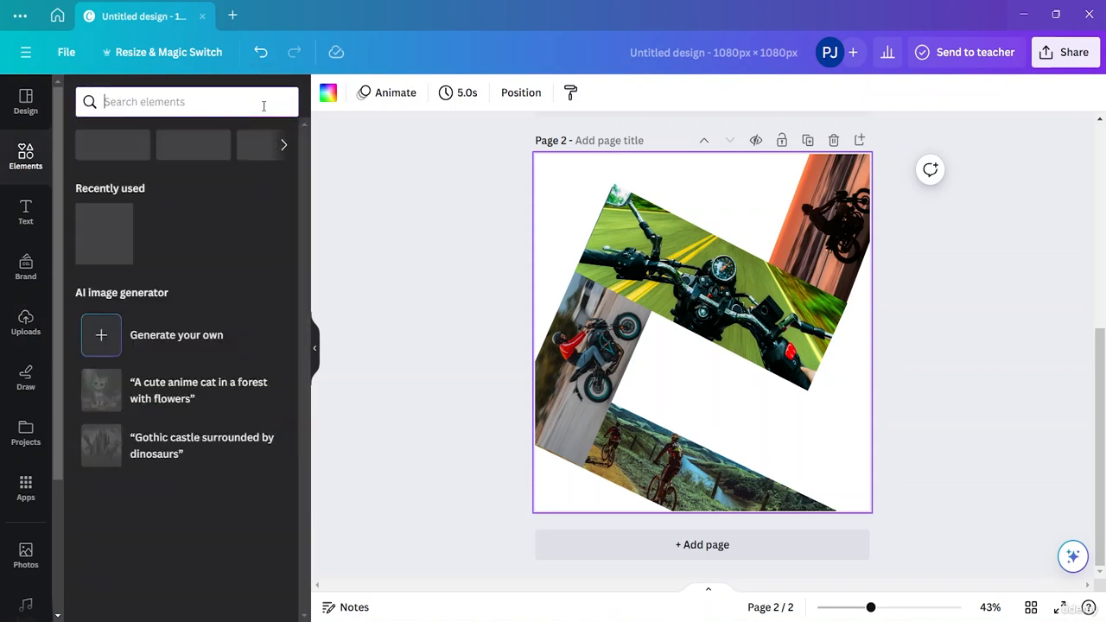
left_click(189, 102)
type("shaD")
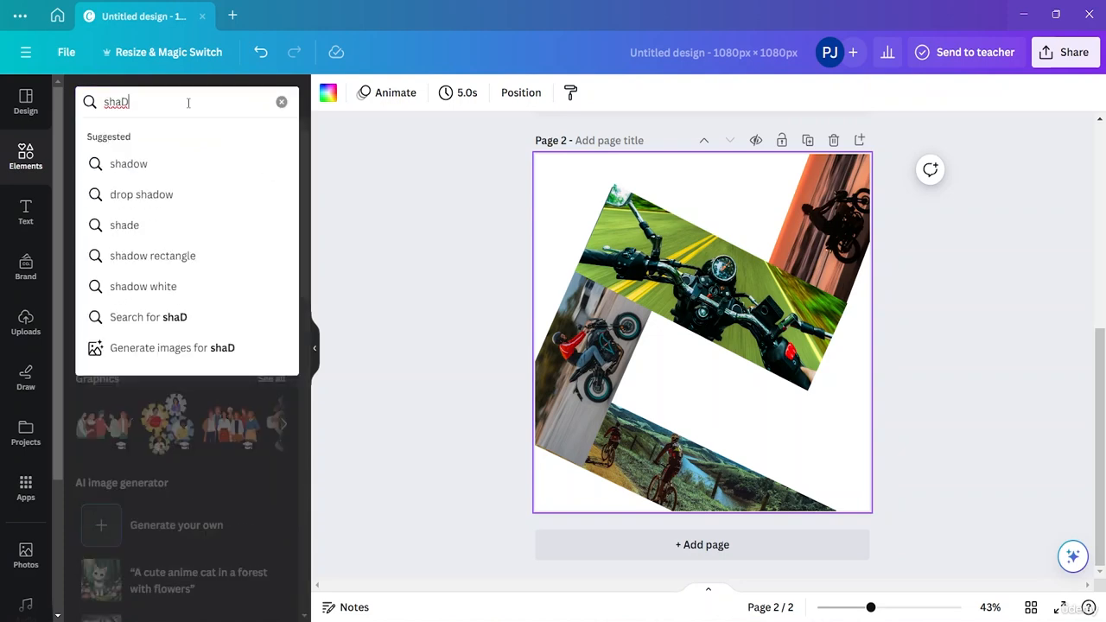
type("ows")
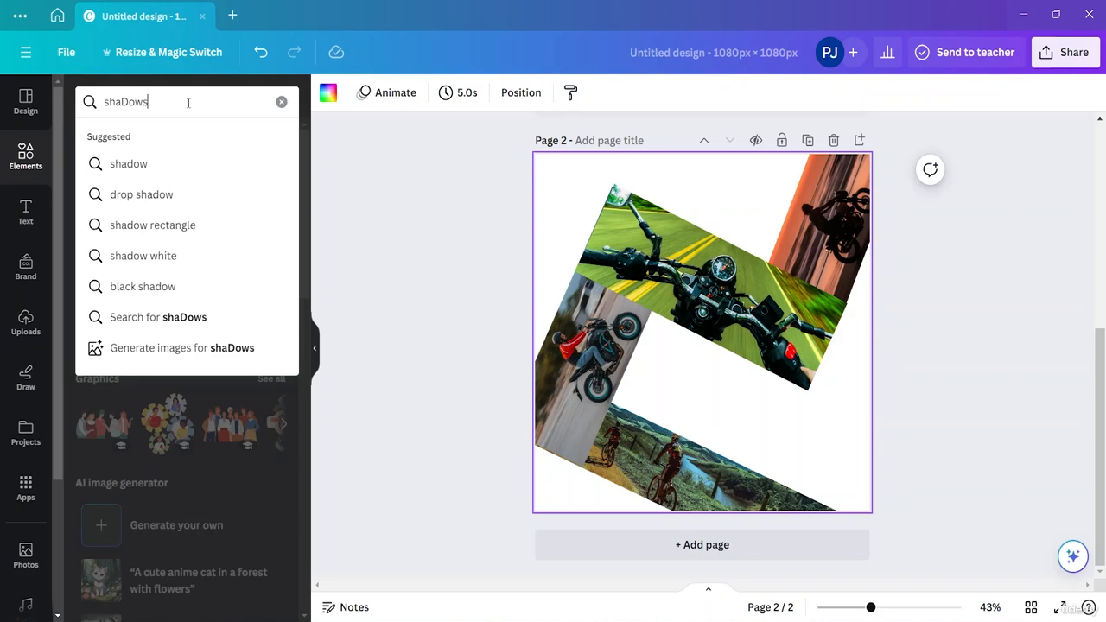
key("Return")
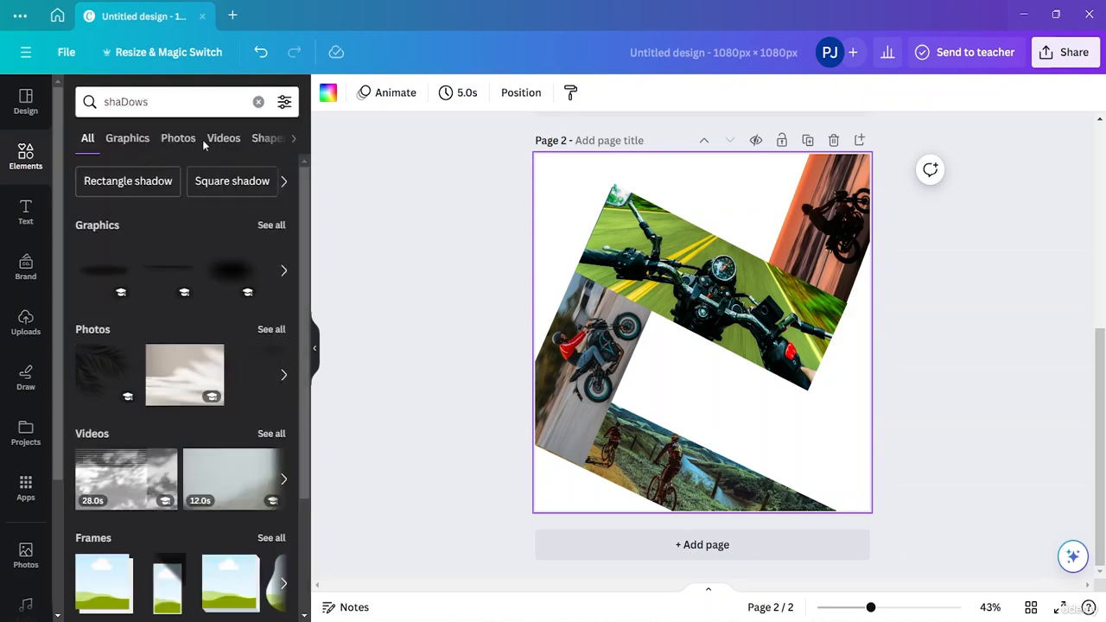
left_click(271, 226)
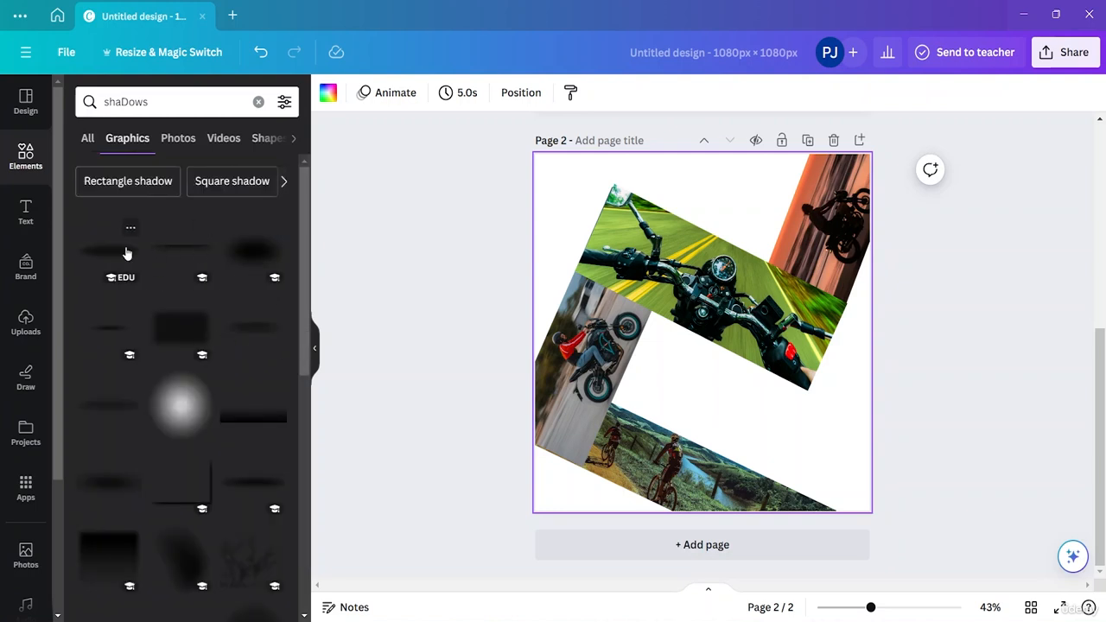
Add the soft oval shadow graphic to page 2, shrink it to under two-thirds size and tilt it clockwise parallel to the handlebar strip
left_click(159, 249)
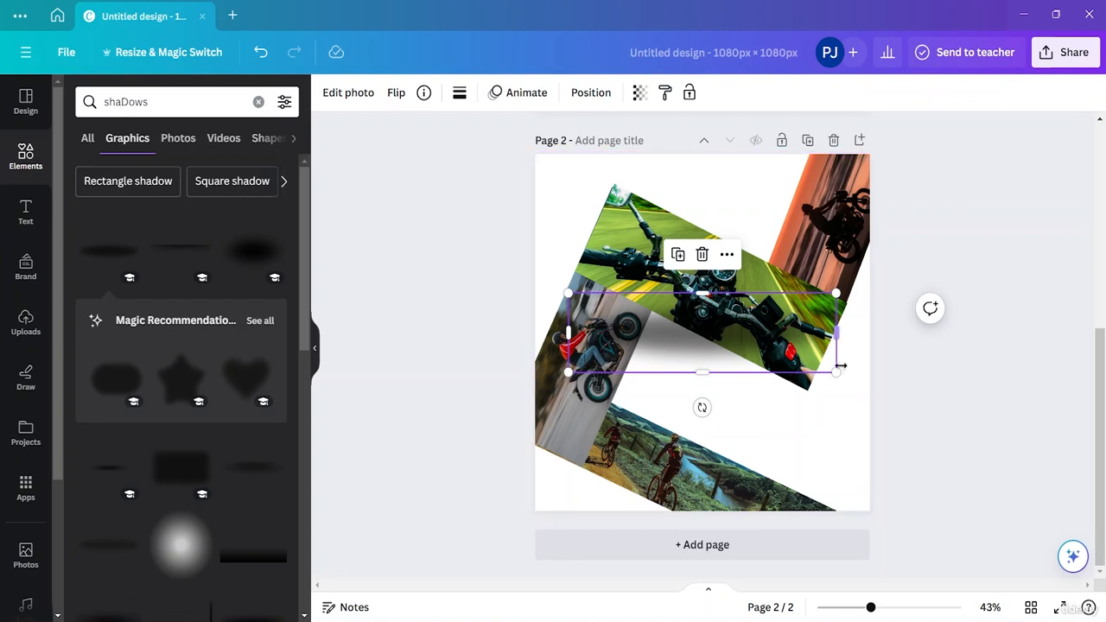
left_click_drag(836, 373, 737, 312)
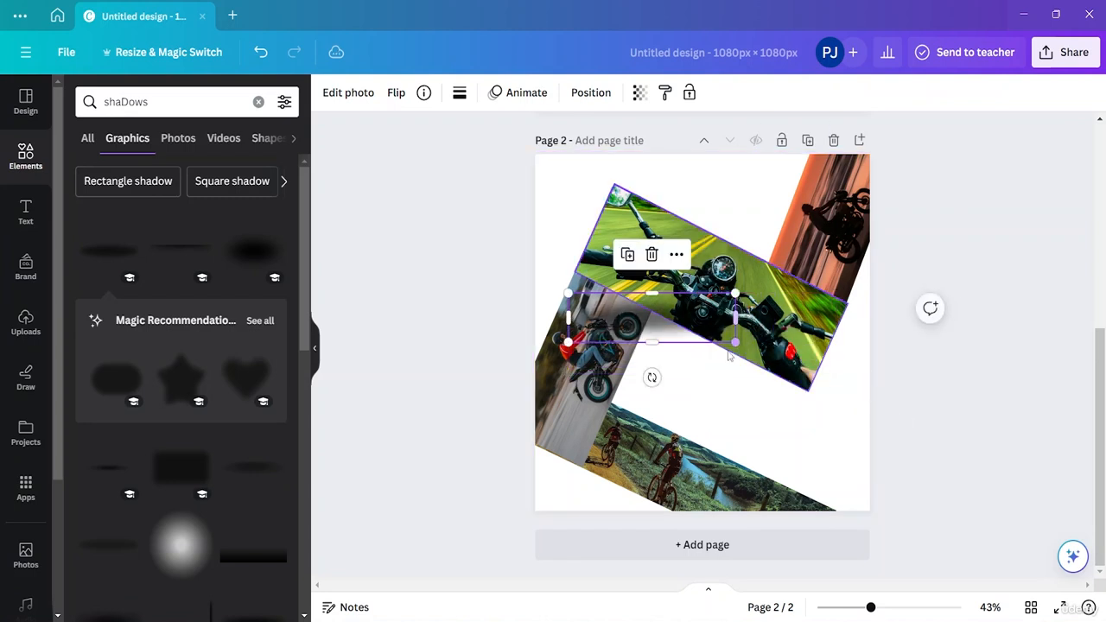
left_click_drag(652, 377, 621, 370)
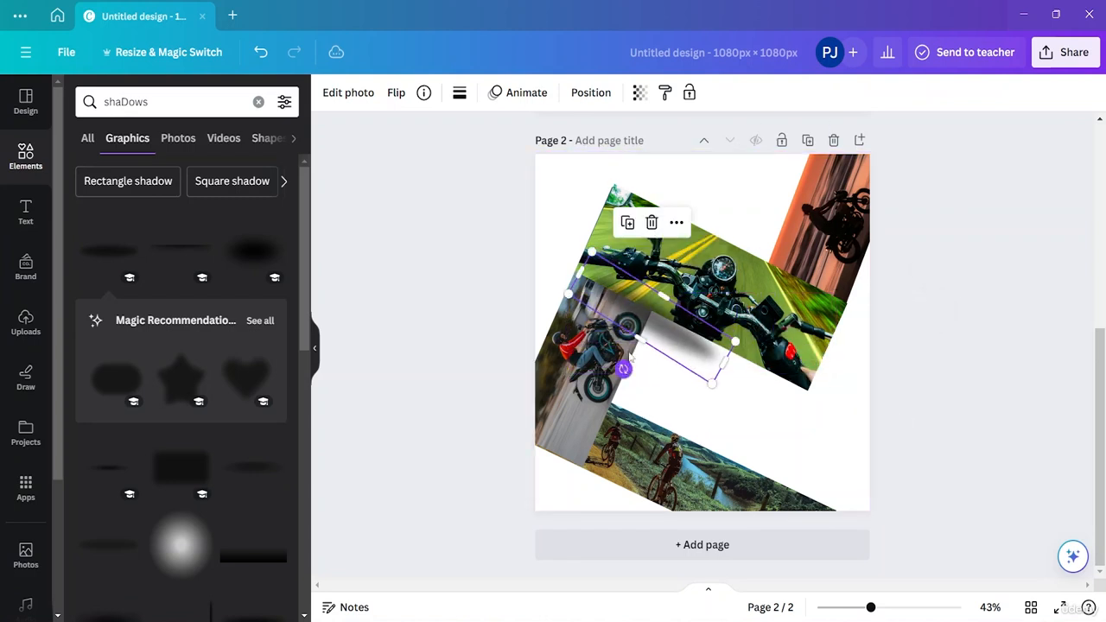
Move the oval shadow to where the handlebar strip meets the sunset strip, and shrink it to fit along that edge
left_click_drag(629, 313, 781, 278)
left_click_drag(855, 328, 843, 320)
left_click_drag(754, 328, 759, 328)
left_click_drag(846, 308, 845, 309)
left_click_drag(720, 241, 730, 248)
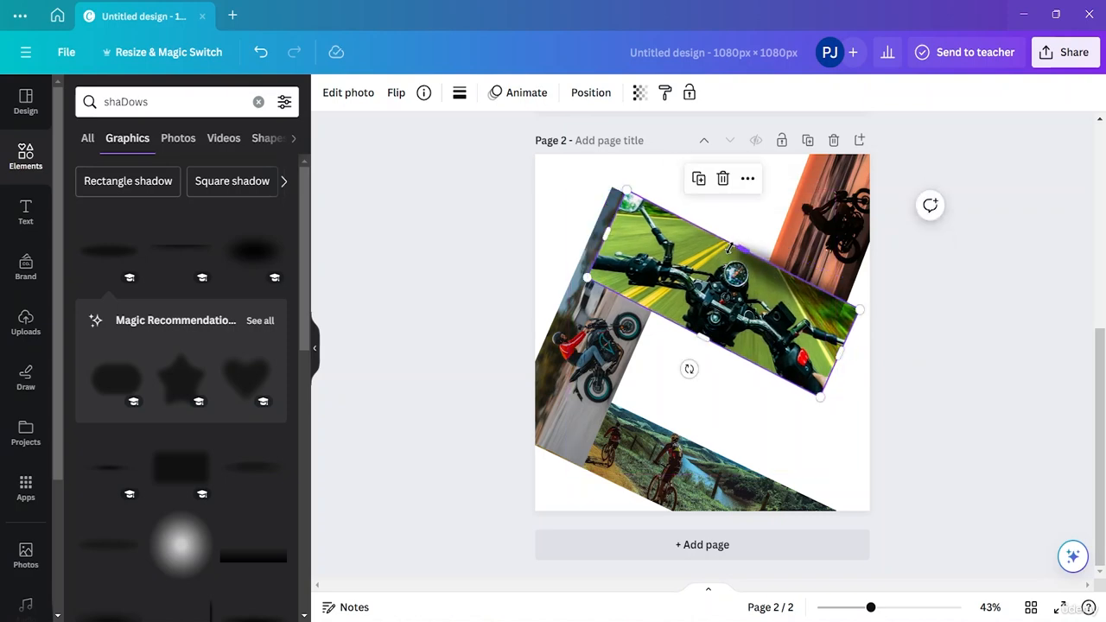
key("ctrl+z")
Nudge the oval shadow so it falls along the sunset strip's edge beside the handlebar strip
double_click(726, 253)
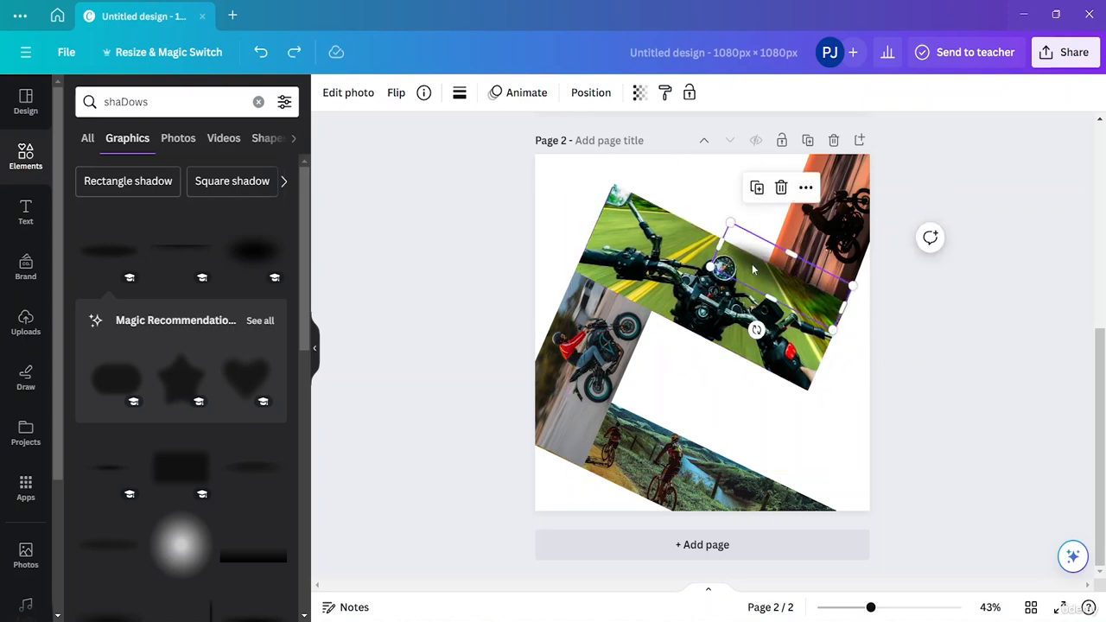
left_click(769, 207)
left_click_drag(720, 244, 765, 262)
left_click(913, 337)
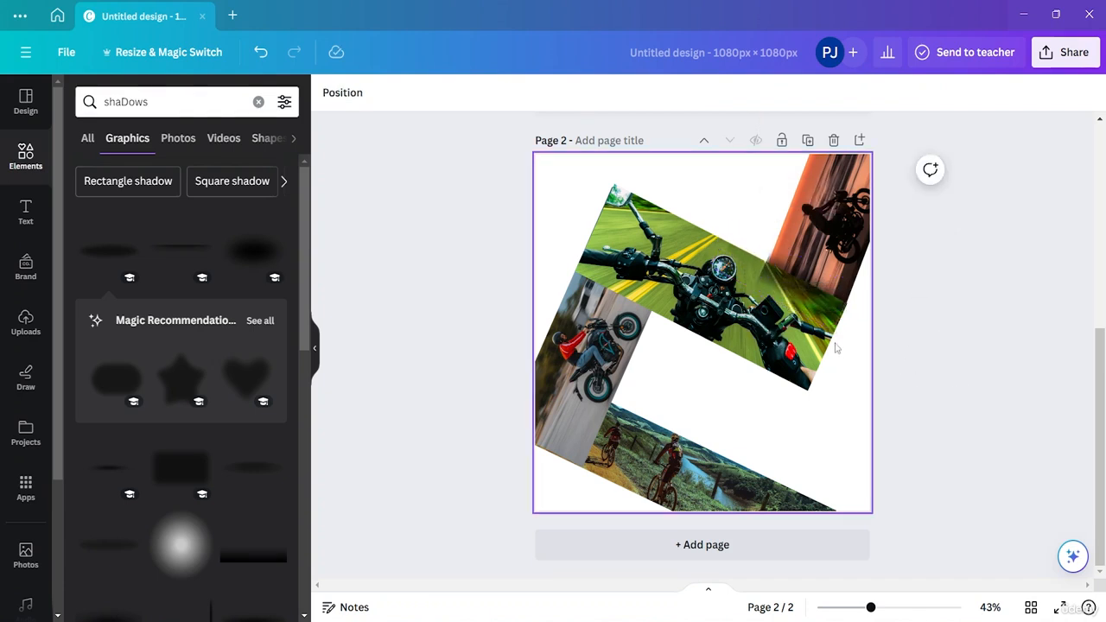
left_click(795, 301)
left_click_drag(795, 301, 812, 286)
left_click(931, 361)
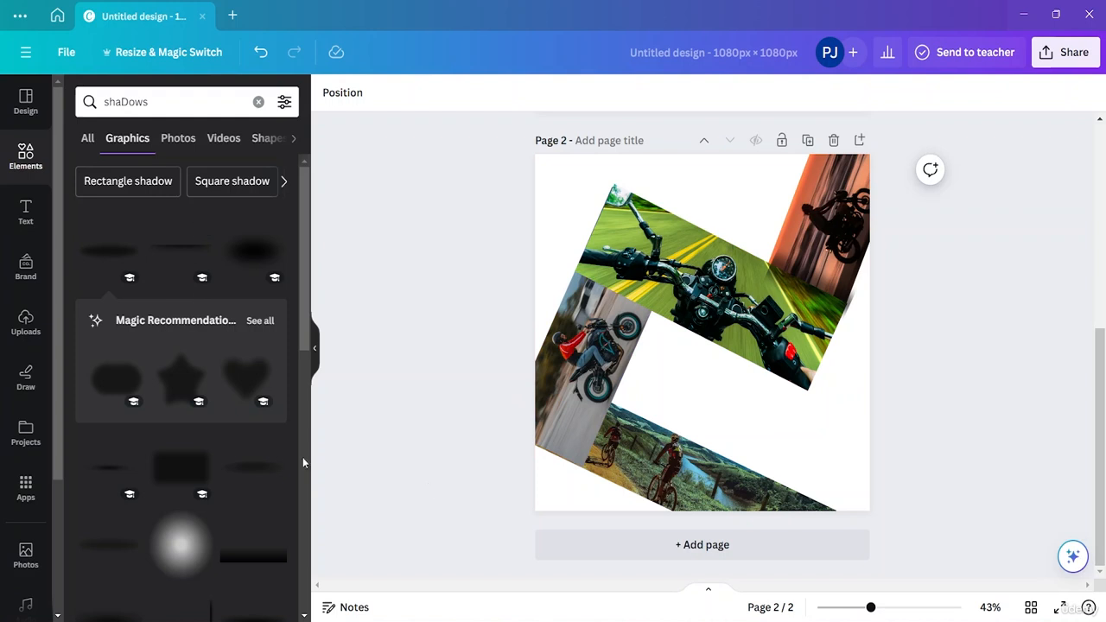
Add the small thin shadow graphic, shrink it to about half size and tilt it along the handlebar strip's edge over the red-jacket rider strip
left_click(146, 478)
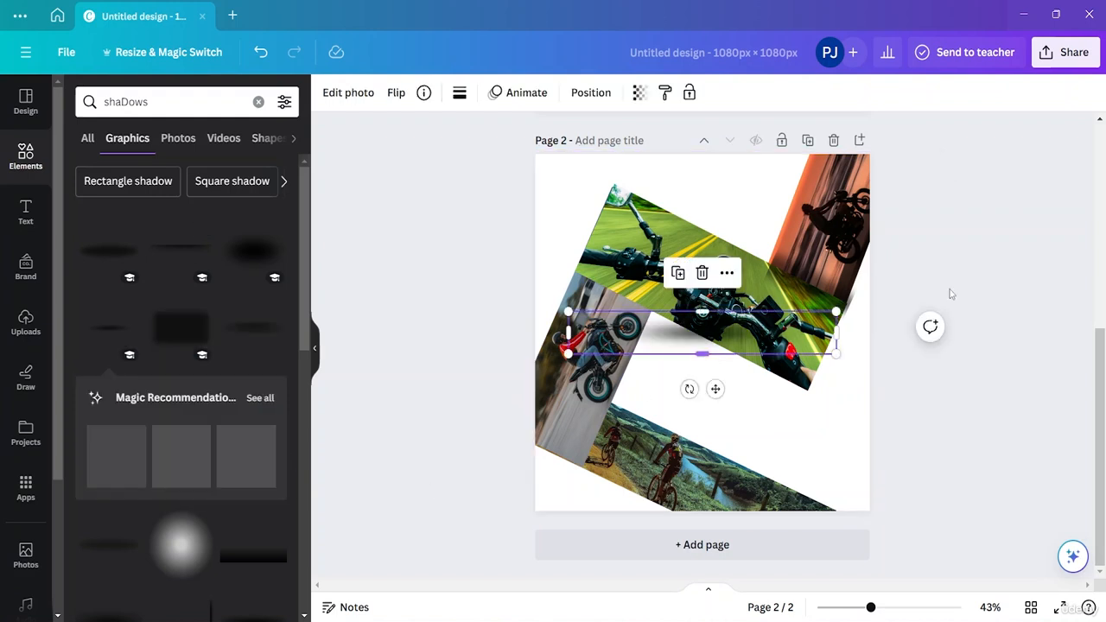
left_click_drag(837, 349, 704, 333)
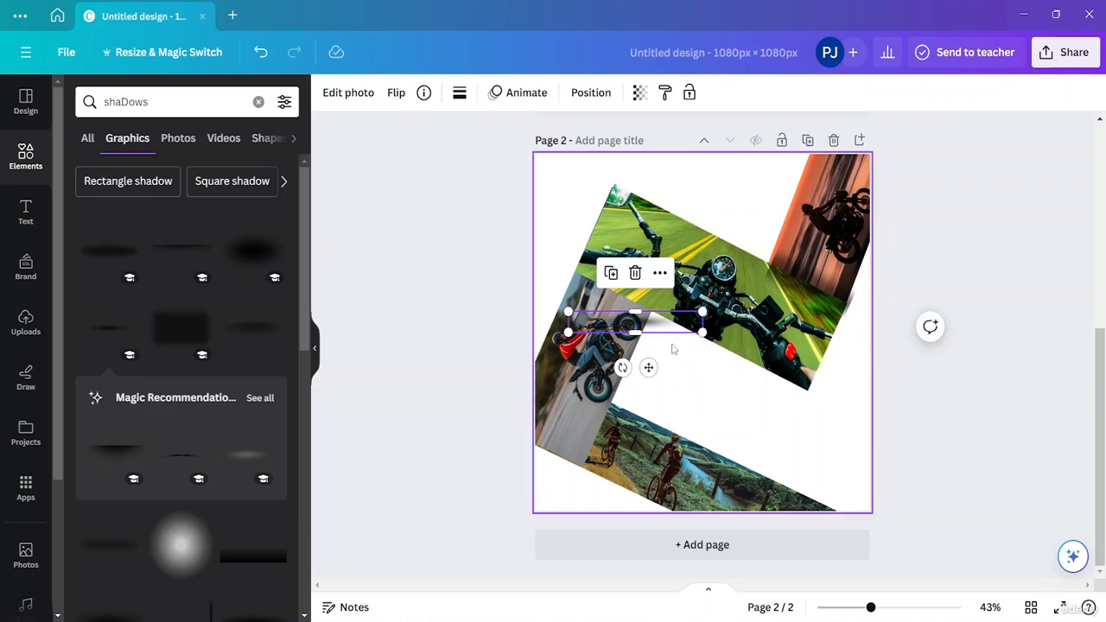
left_click_drag(622, 367, 634, 299)
left_click(729, 418)
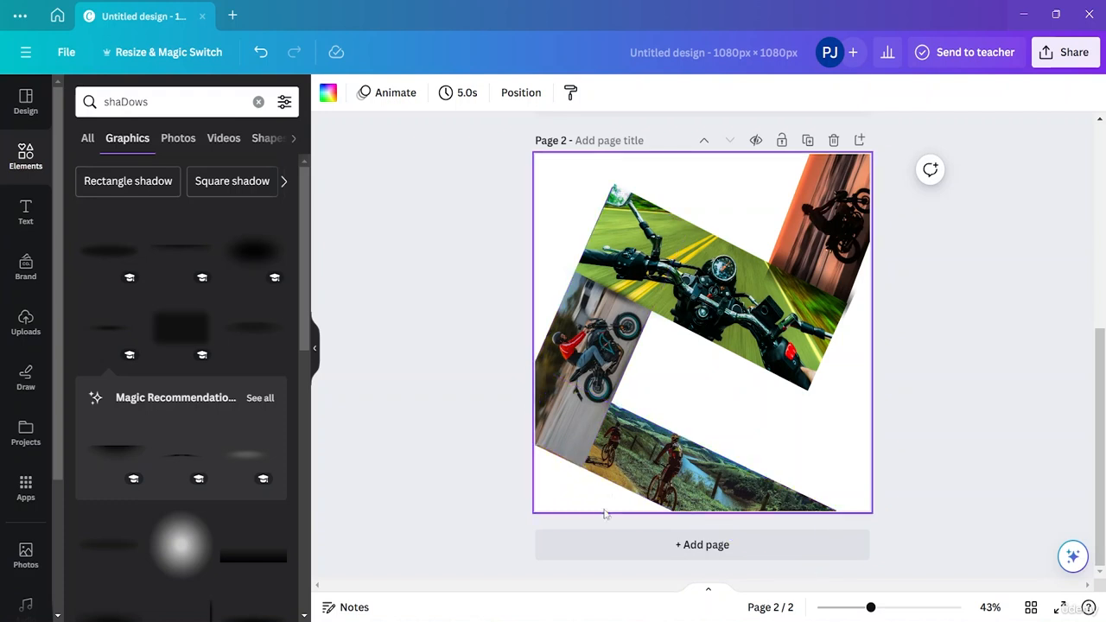
Add another small thin shadow graphic, shrink it, and tilt it along the seam between the red-jacket rider strip and the cyclists strip
left_click(121, 330)
left_click_drag(693, 383, 715, 362)
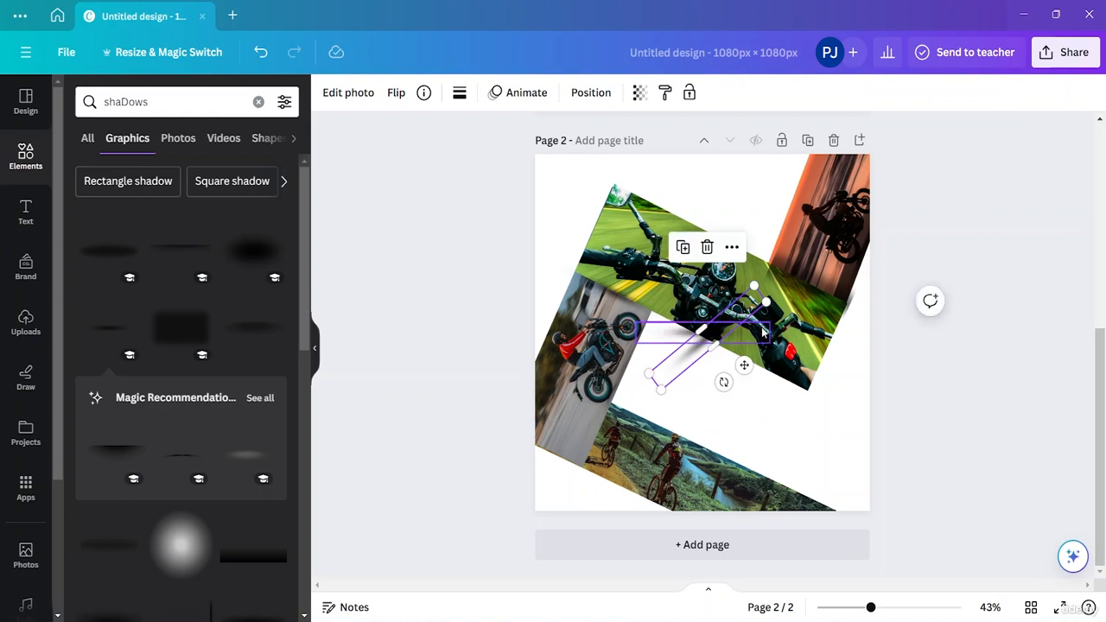
left_click_drag(762, 298, 728, 316)
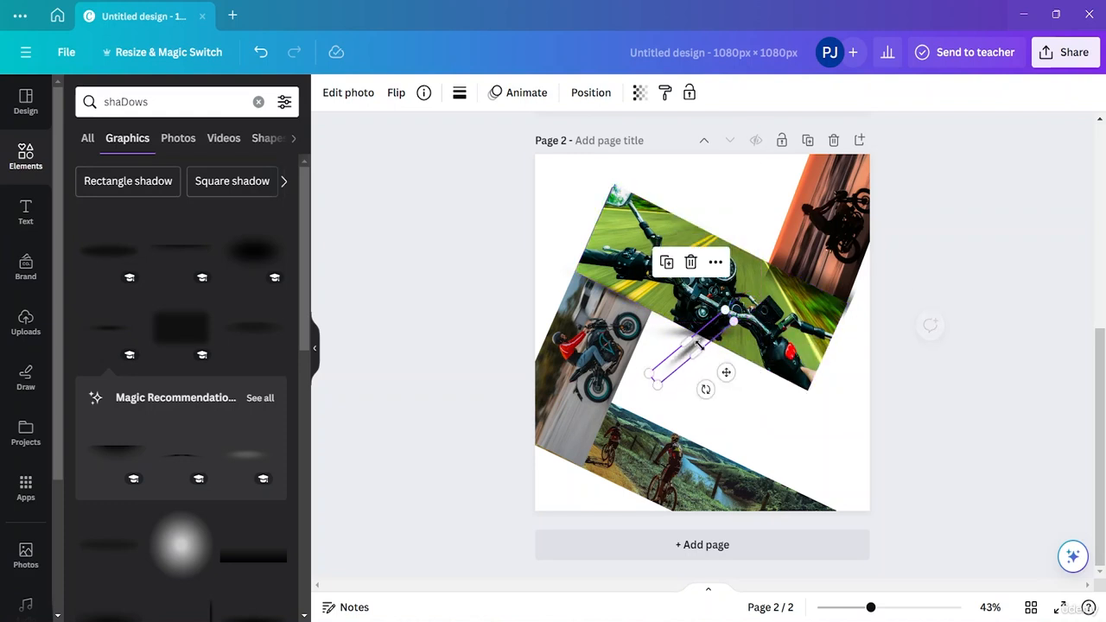
left_click_drag(696, 351, 606, 436)
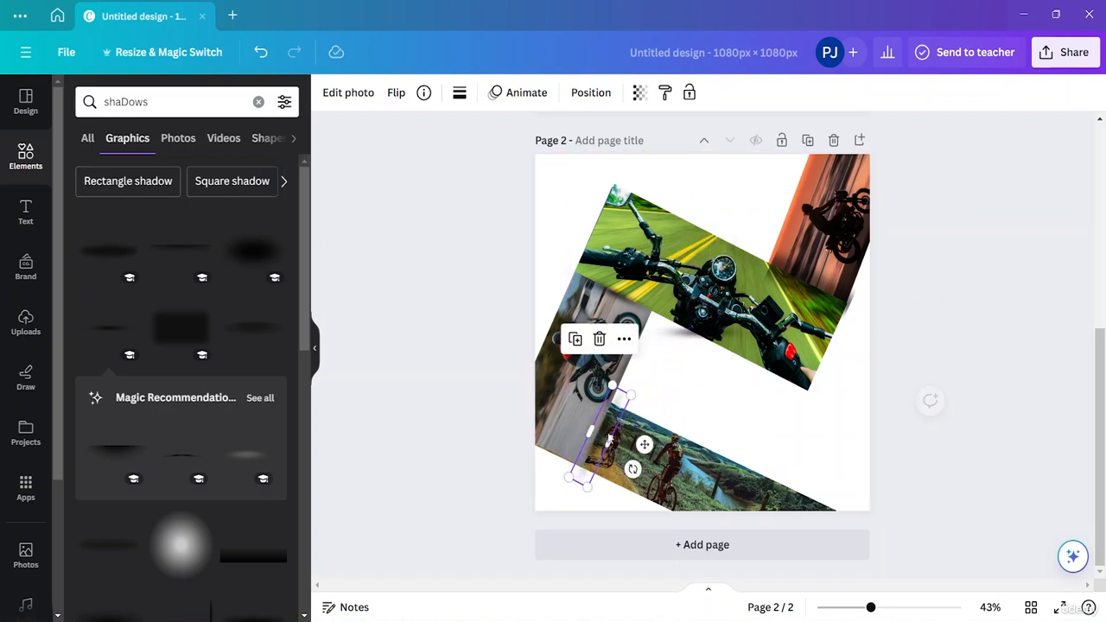
left_click_drag(621, 395, 620, 410)
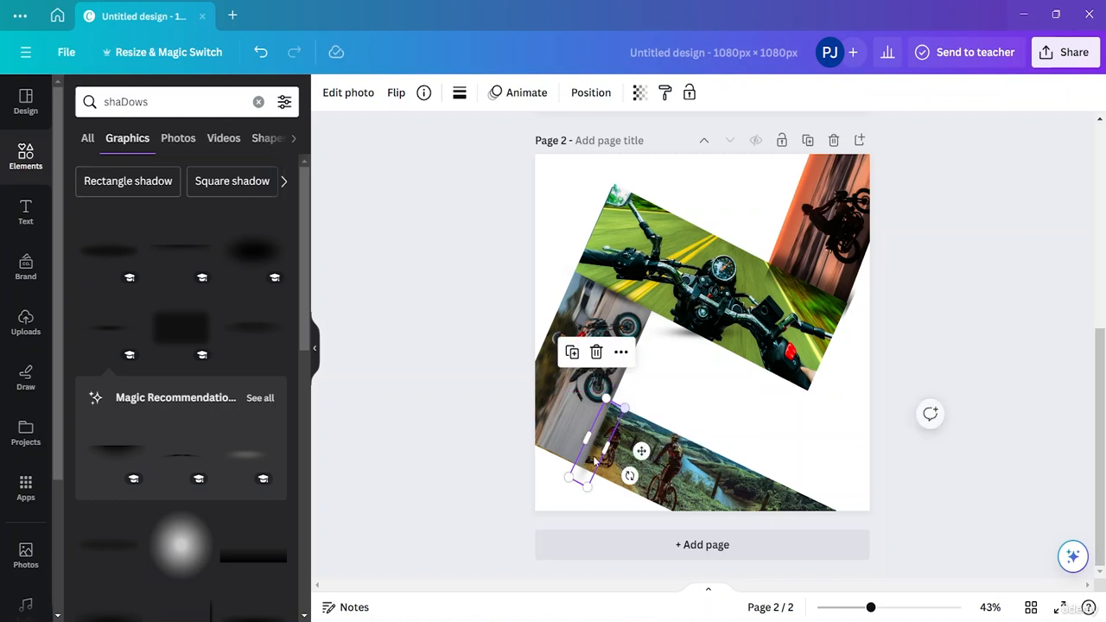
left_click_drag(572, 478, 580, 465)
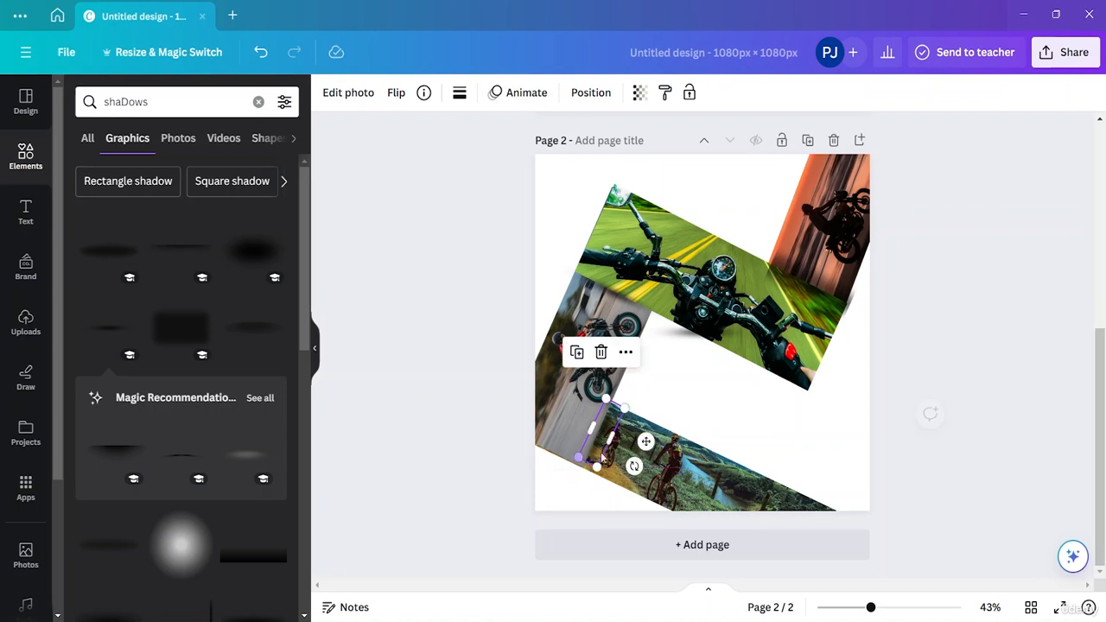
left_click(731, 398)
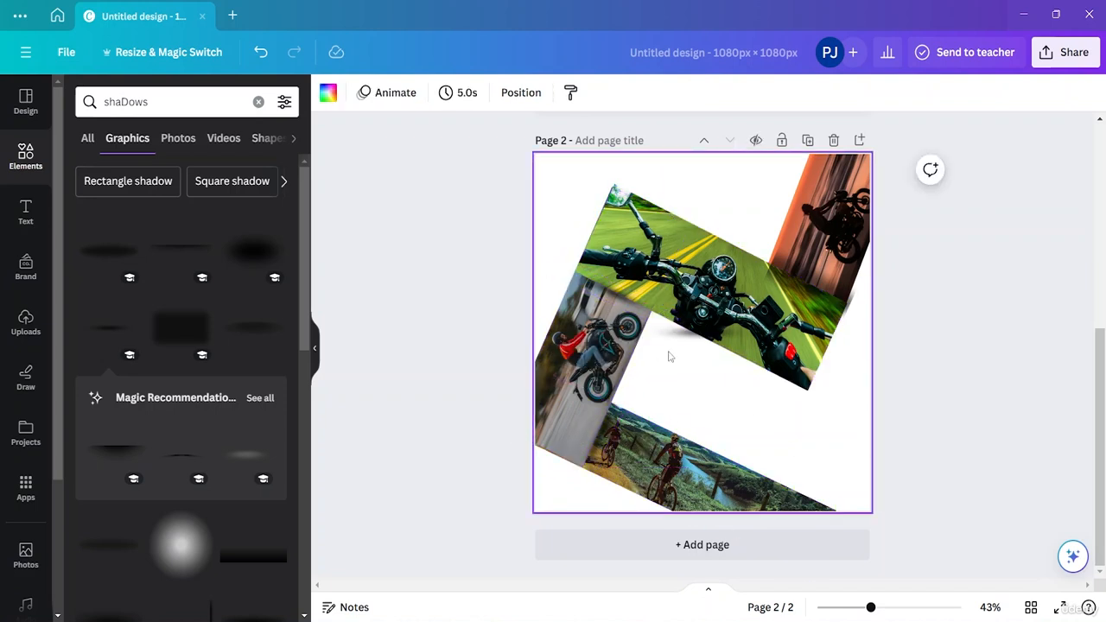
Shift the shadow at the sunset strip's edge and enlarge it to spread across the handlebar strip and beyond the page
left_click_drag(813, 297, 794, 290)
left_click(968, 337)
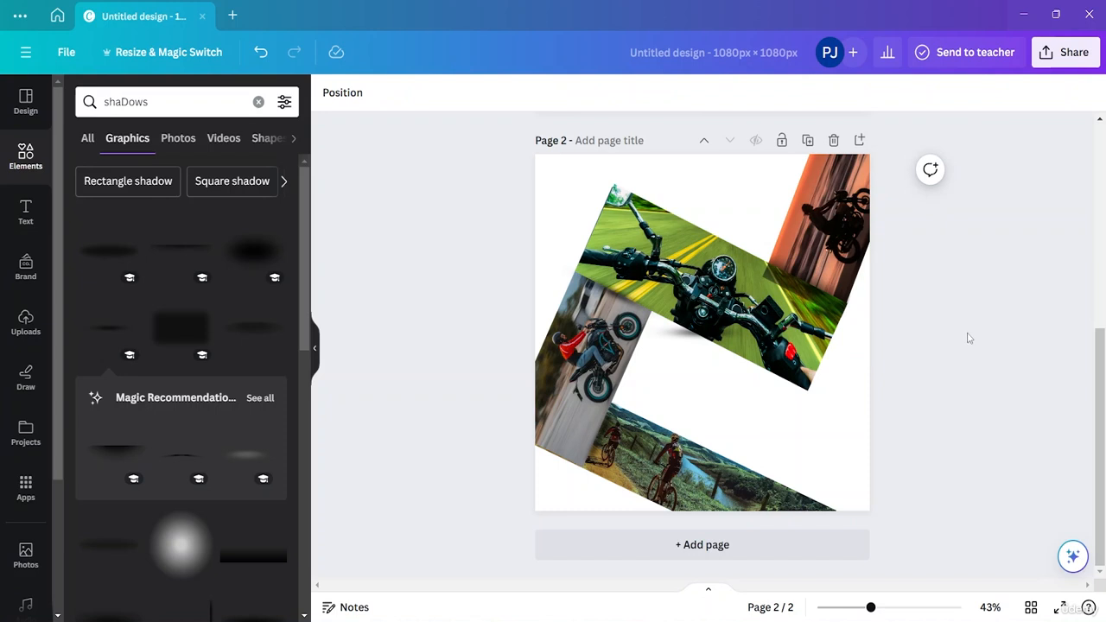
left_click(783, 288)
left_click_drag(759, 274, 639, 266)
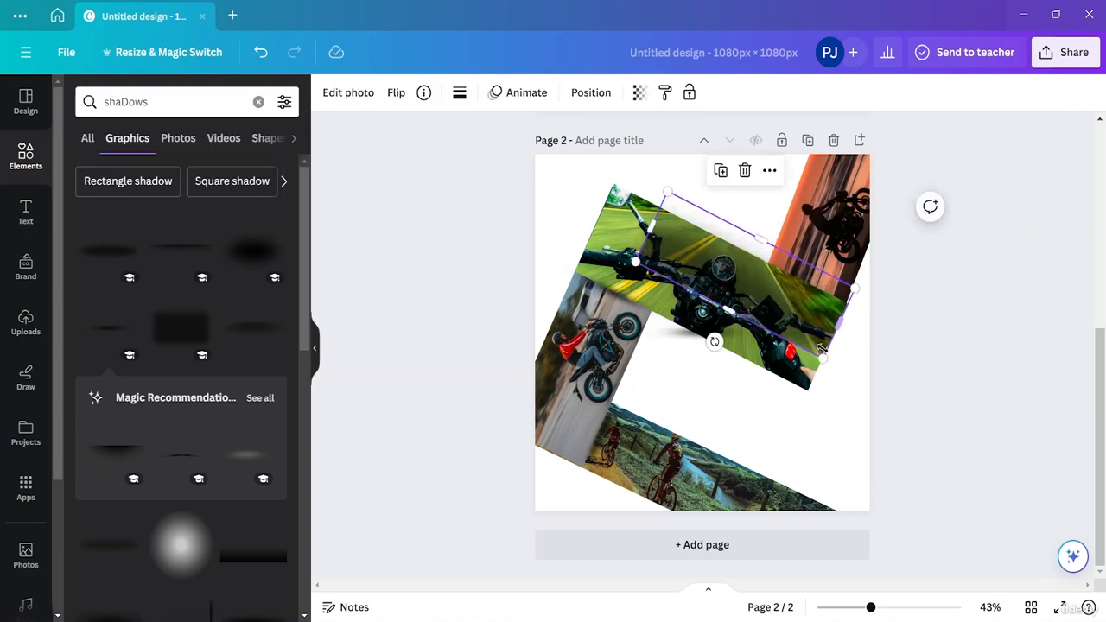
left_click_drag(821, 354, 854, 406)
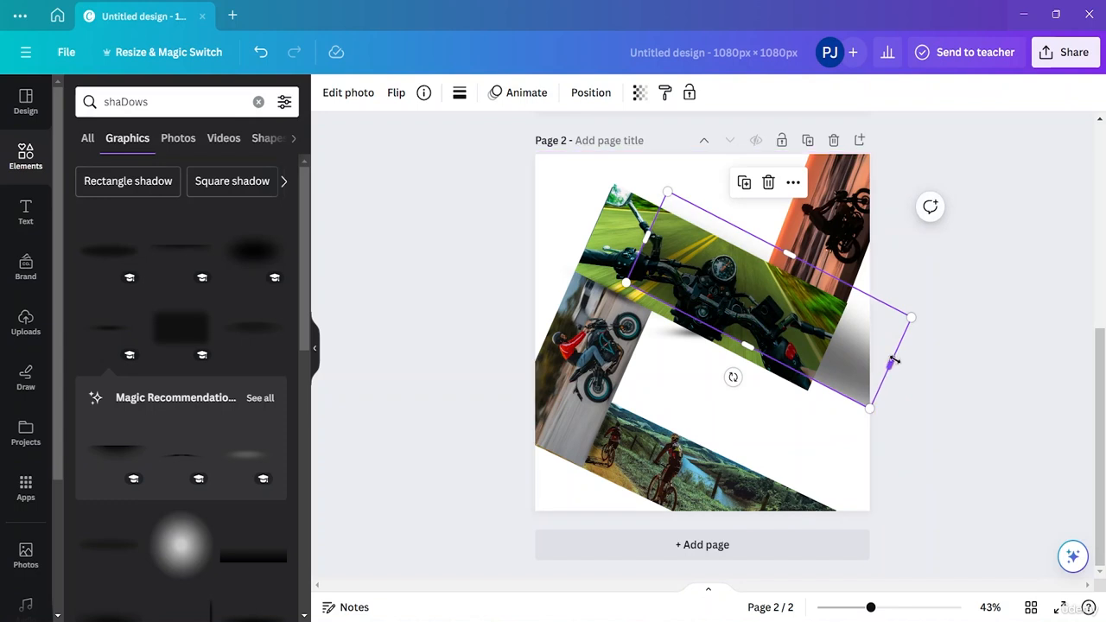
left_click_drag(890, 361, 957, 423)
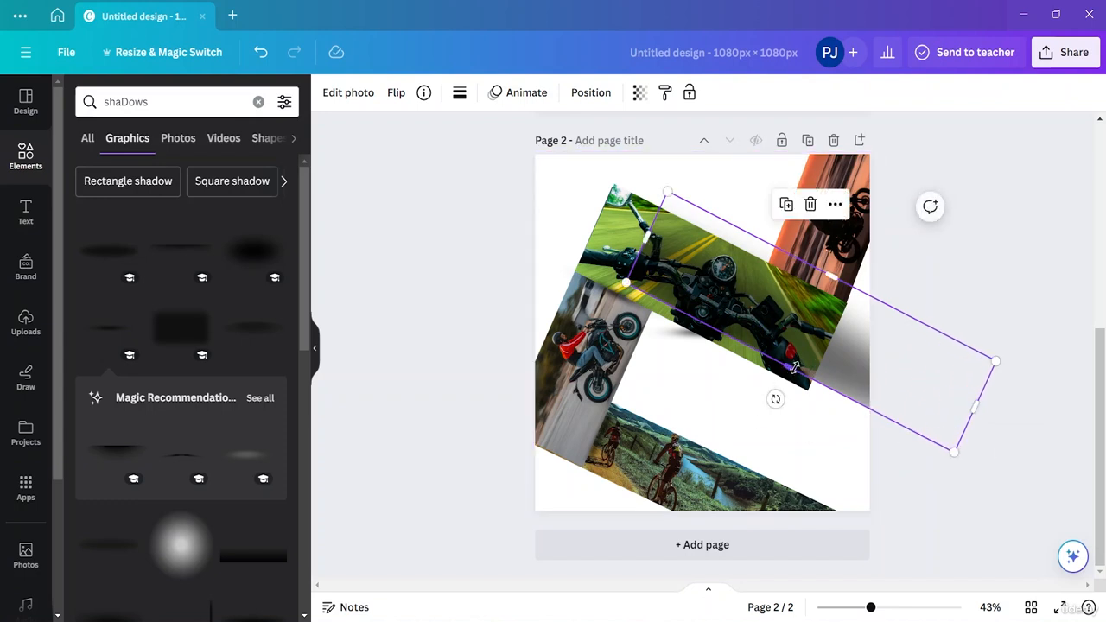
left_click_drag(775, 376, 741, 472)
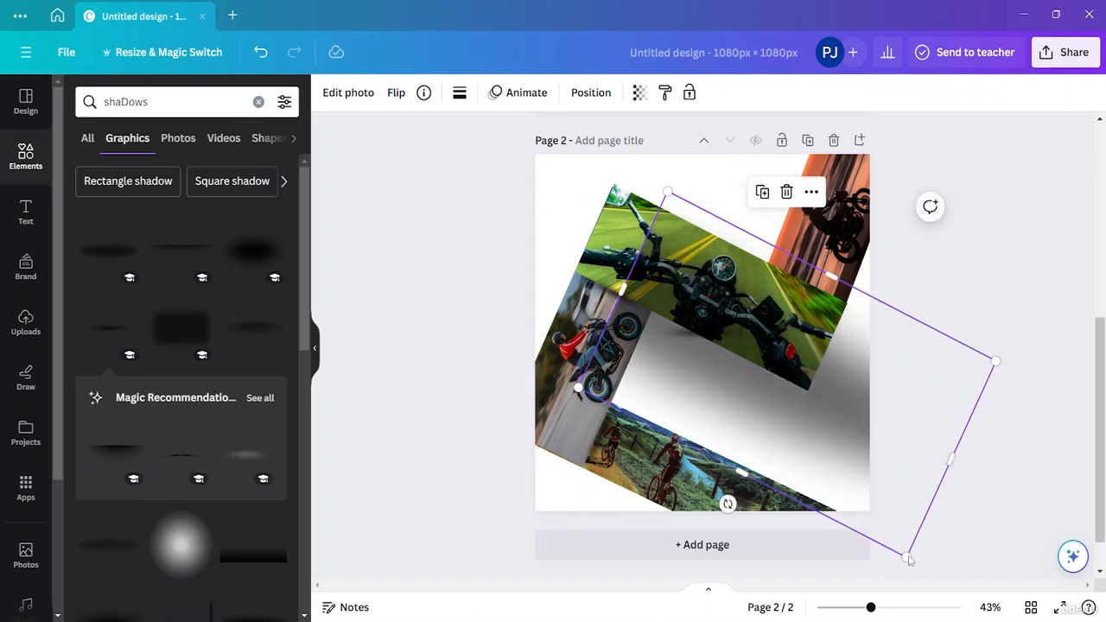
mouse_move(905, 556)
left_mouse_down()
mouse_move(812, 422)
mouse_move(927, 590)
mouse_move(916, 575)
left_mouse_up()
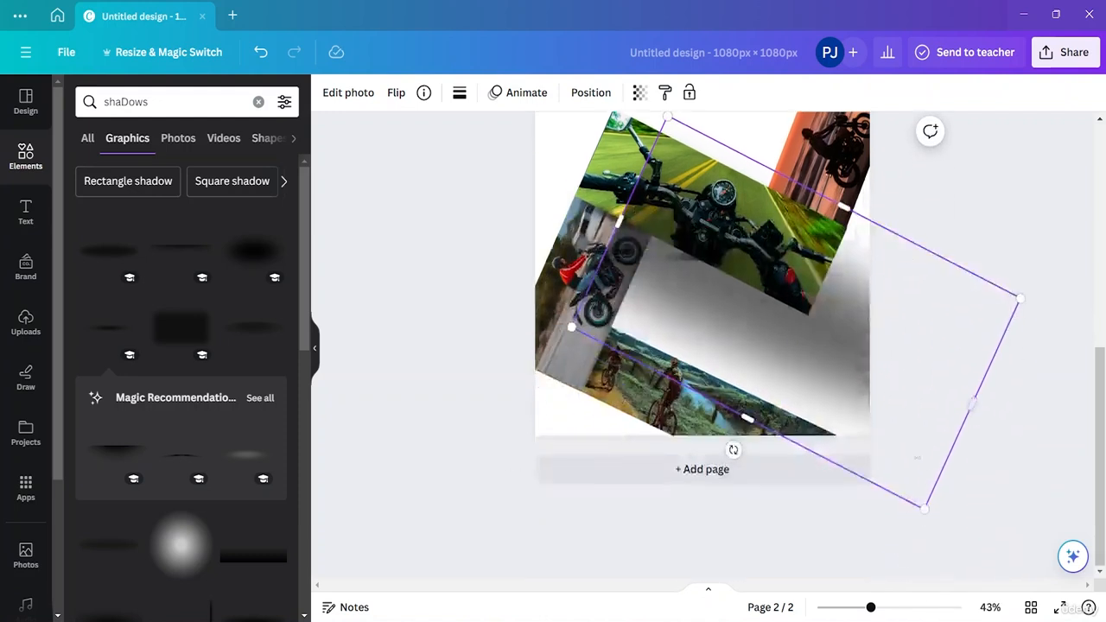
Shrink the enlarged shadow and reposition it along the edge where the sunset strip meets the handlebar strip
scroll(930, 558, "down", 1)
left_click_drag(924, 509, 836, 326)
left_click_drag(776, 292, 807, 279)
left_click(846, 347)
left_click(810, 297)
left_click(939, 270)
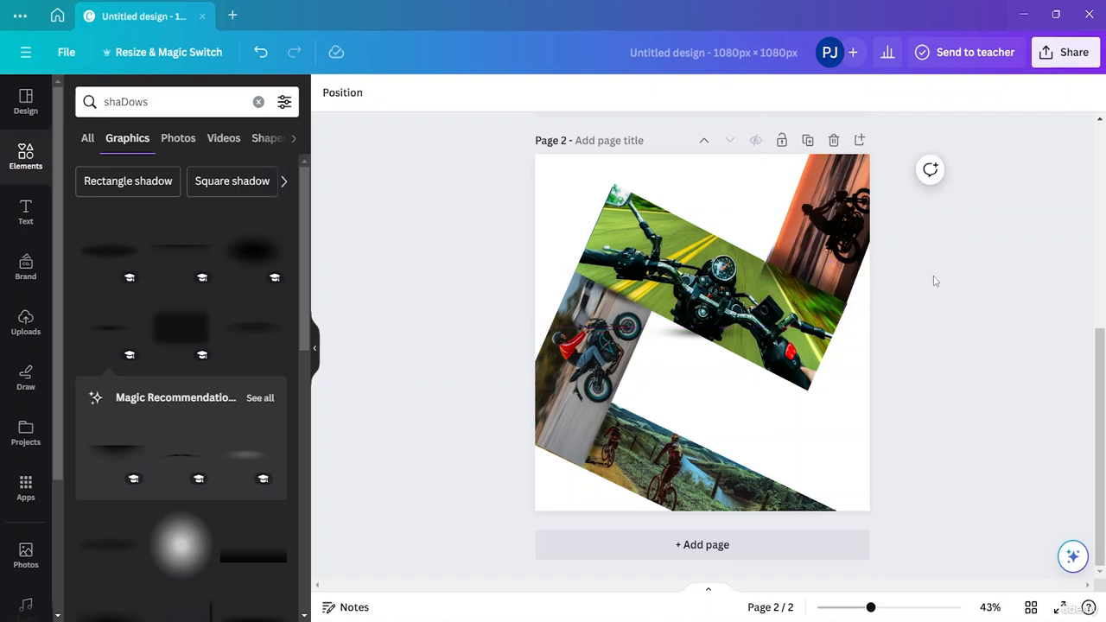
Send the shadow at the sunset strip's edge behind the handlebar strip in the layer order
left_click(818, 284)
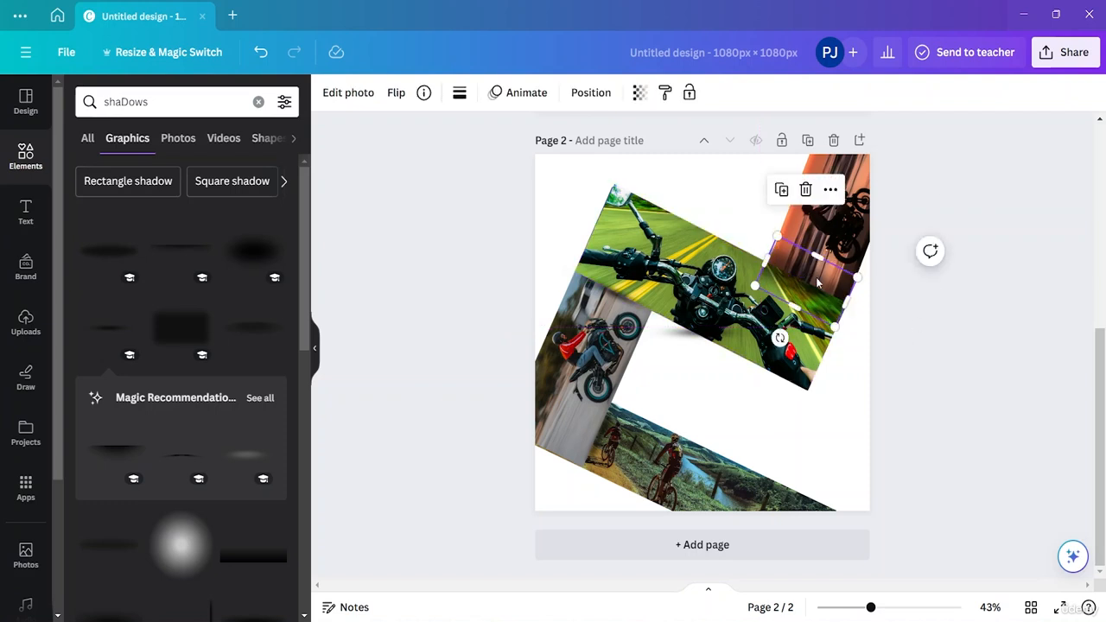
right_click(818, 284)
mouse_move(904, 323)
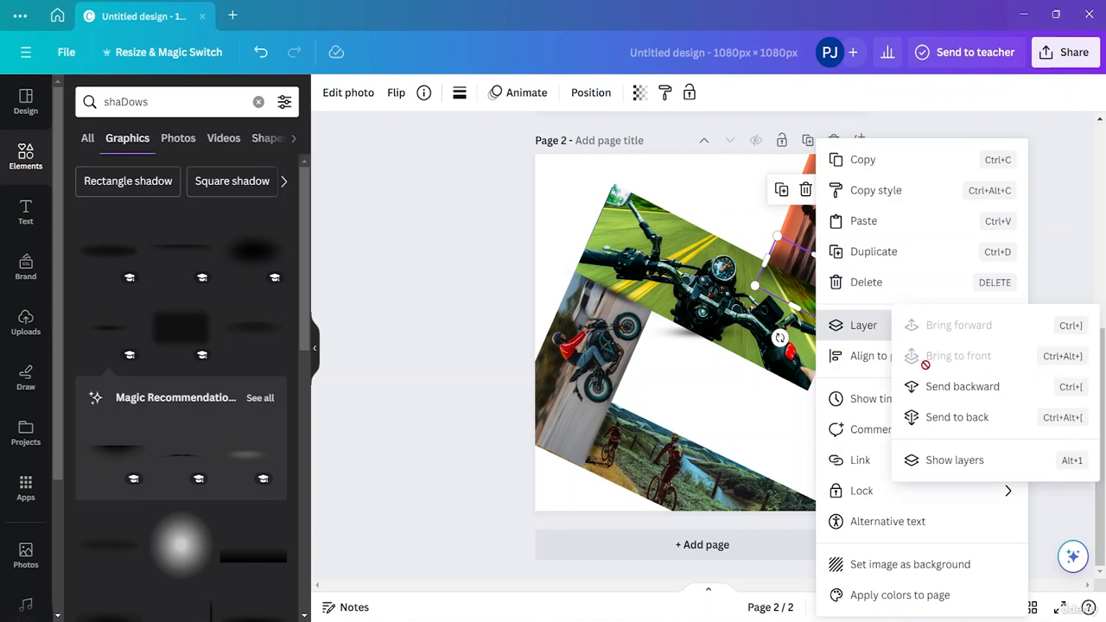
left_click(947, 418)
left_click(983, 354)
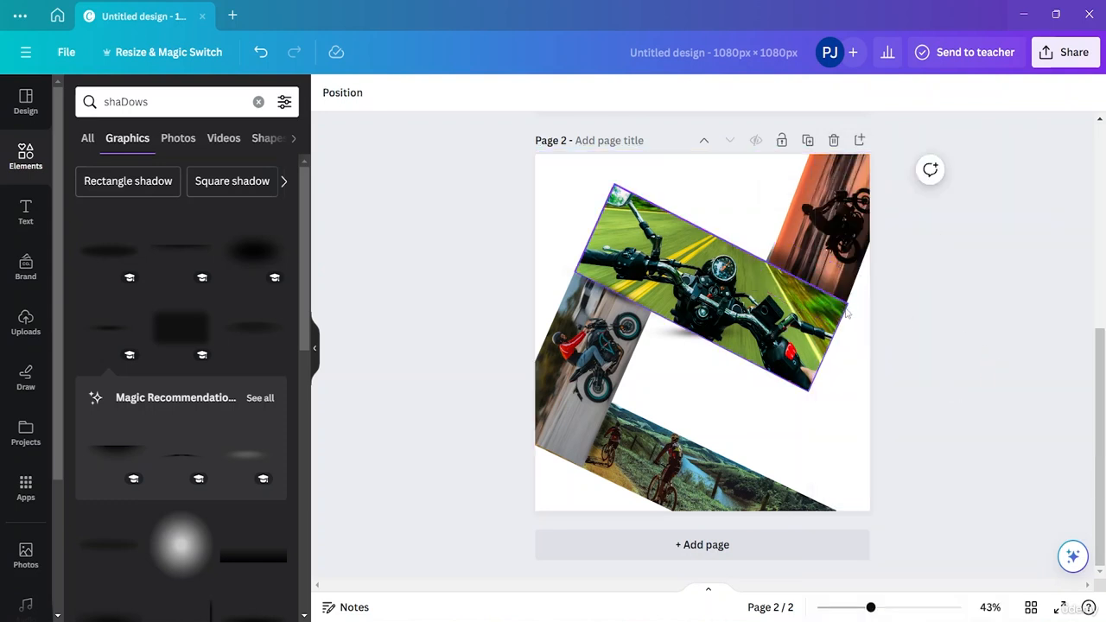
left_click(813, 274)
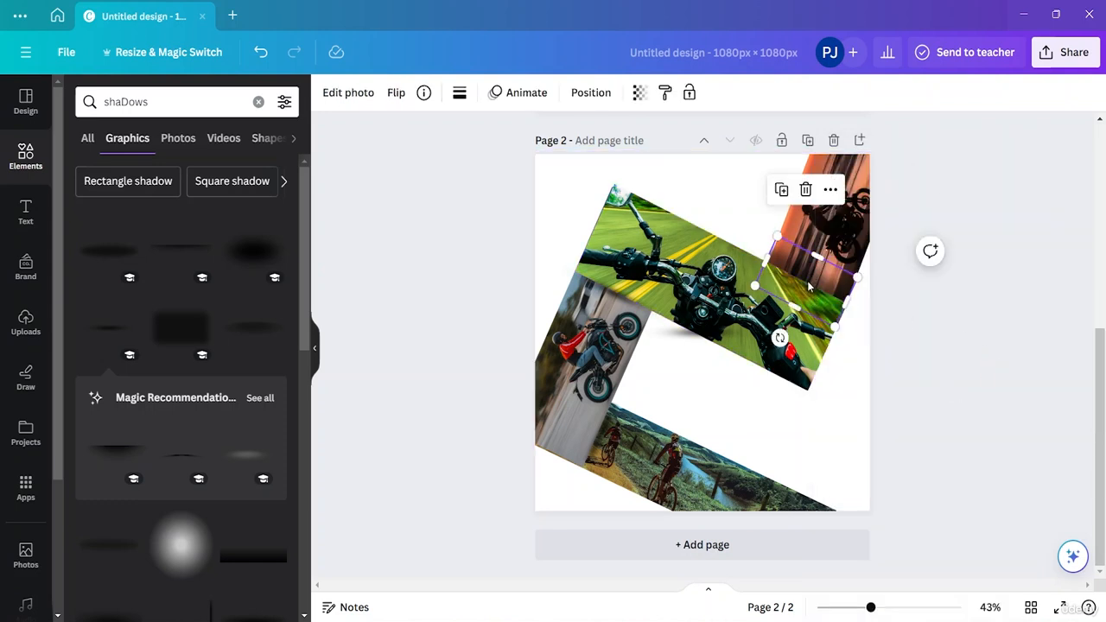
left_click(961, 337)
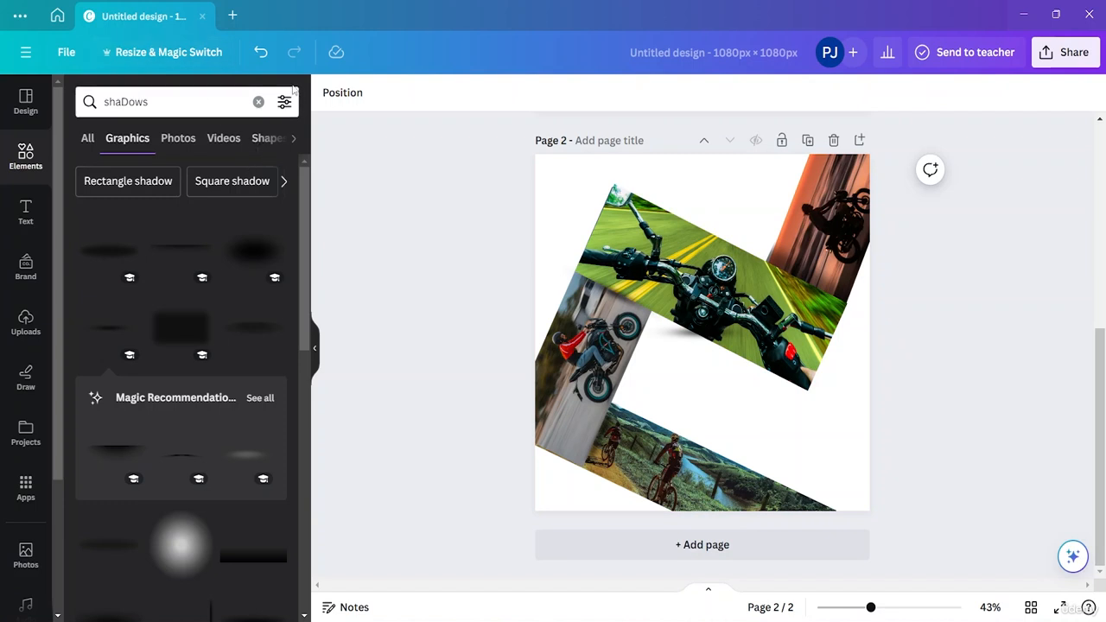
Replace the shadow search in the element library with a search for "outlines"
left_click(259, 102)
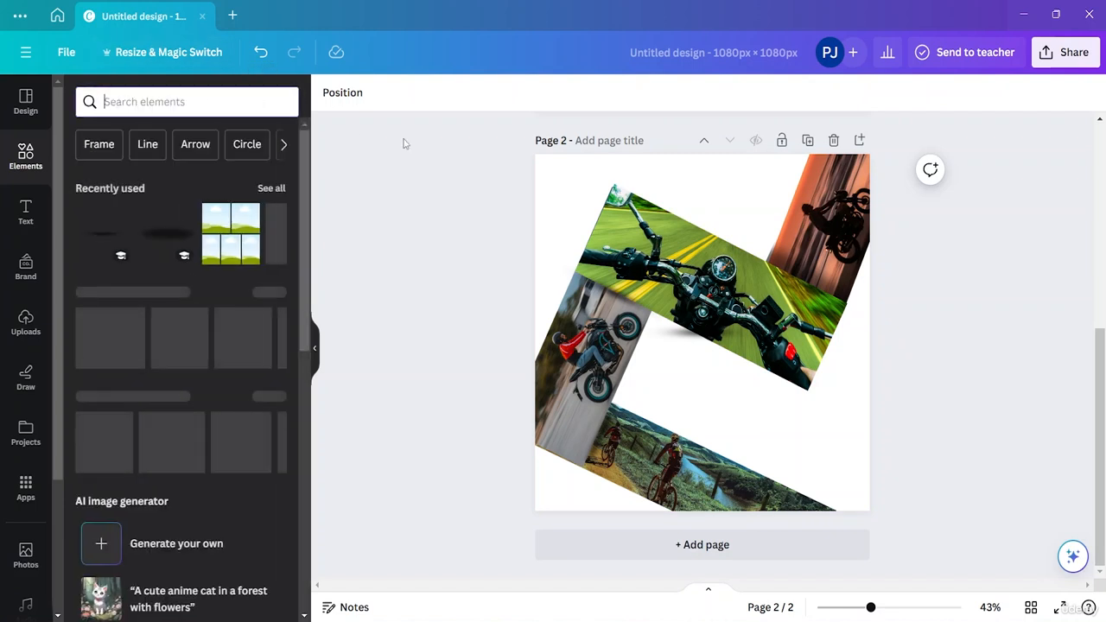
type("fr")
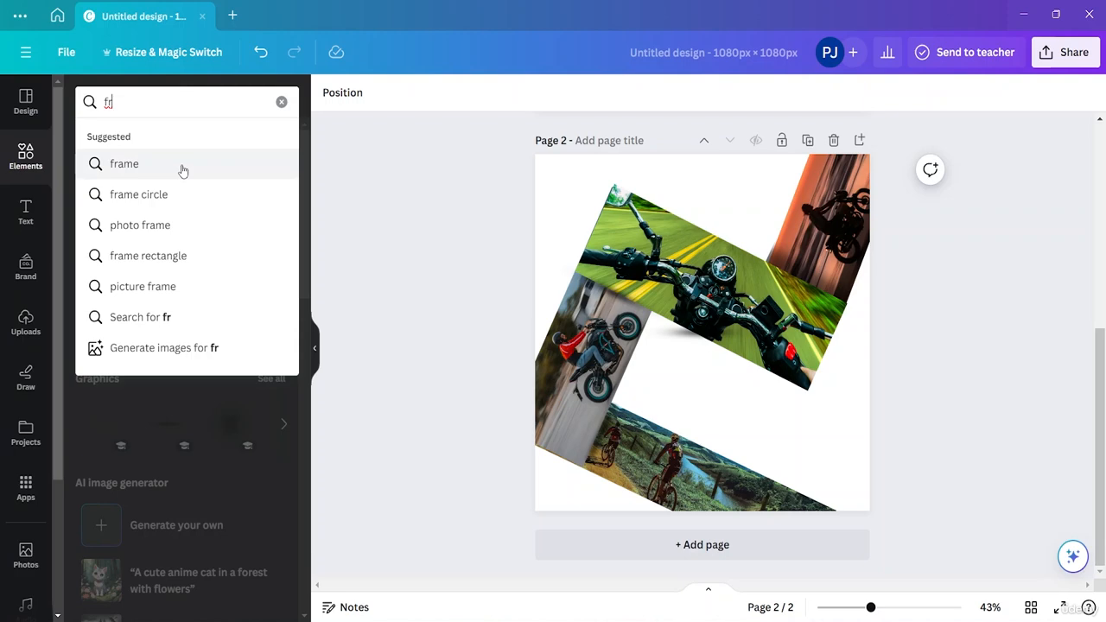
key("BackSpace")
key("BackSpace")
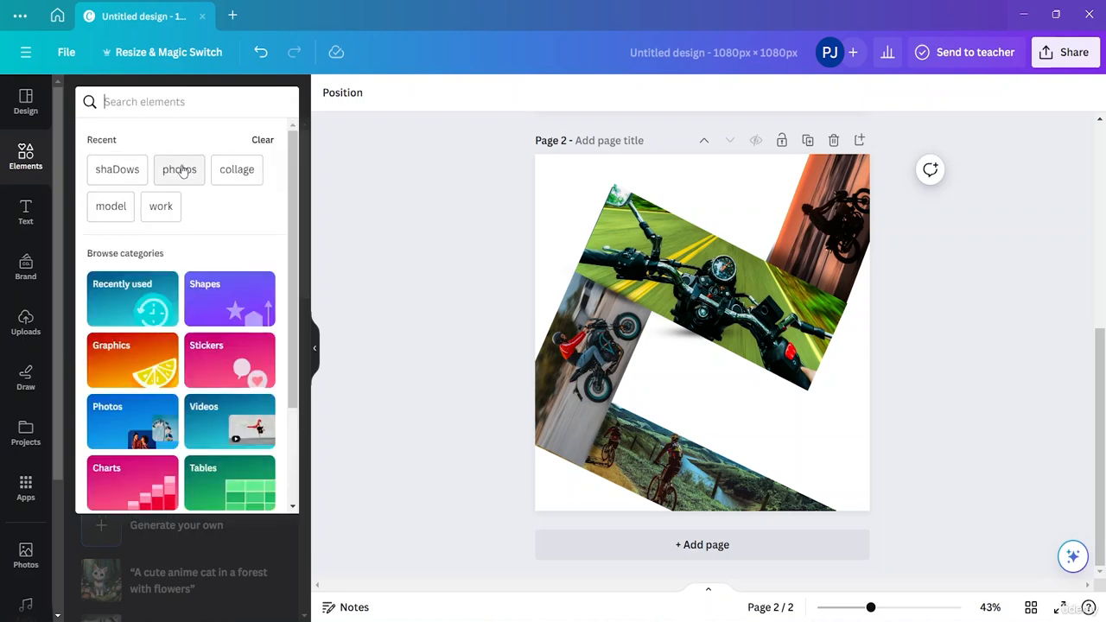
type("out")
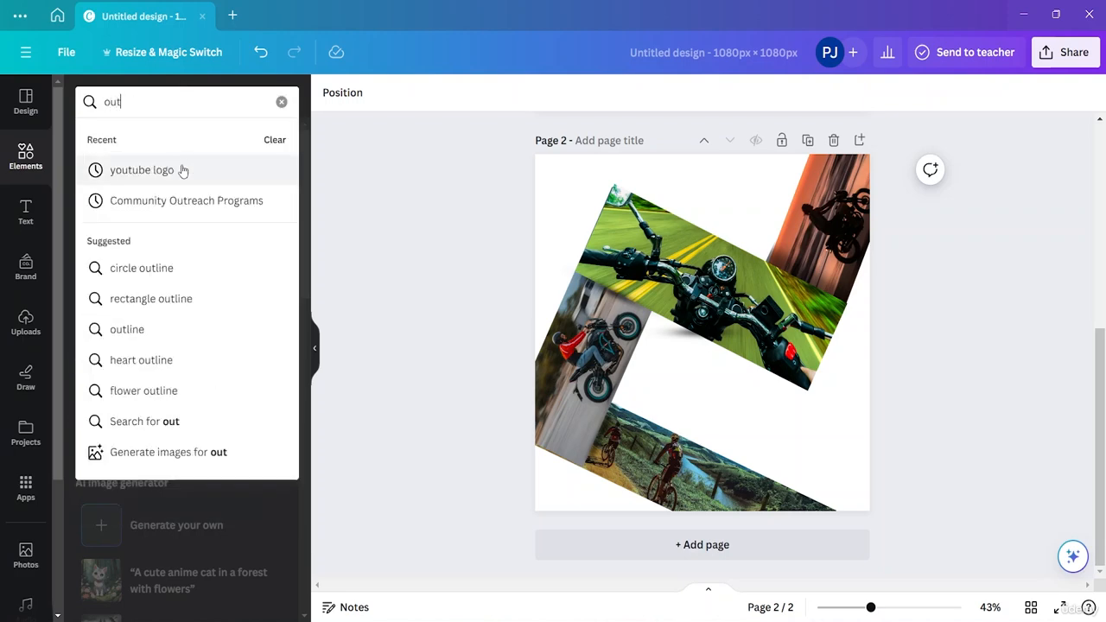
type("lines")
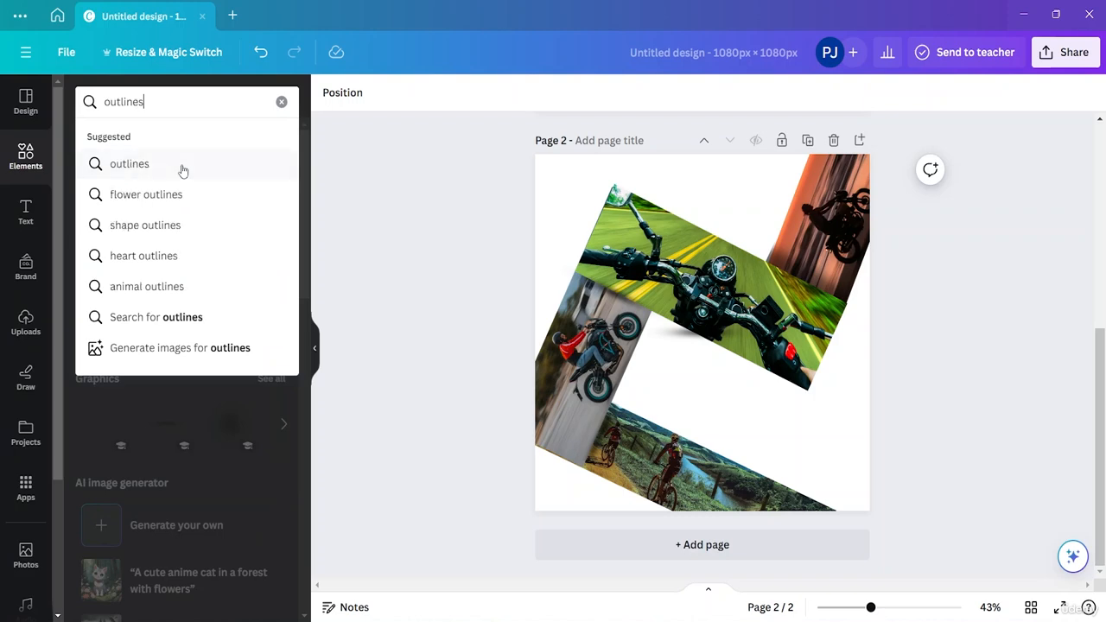
key("Return")
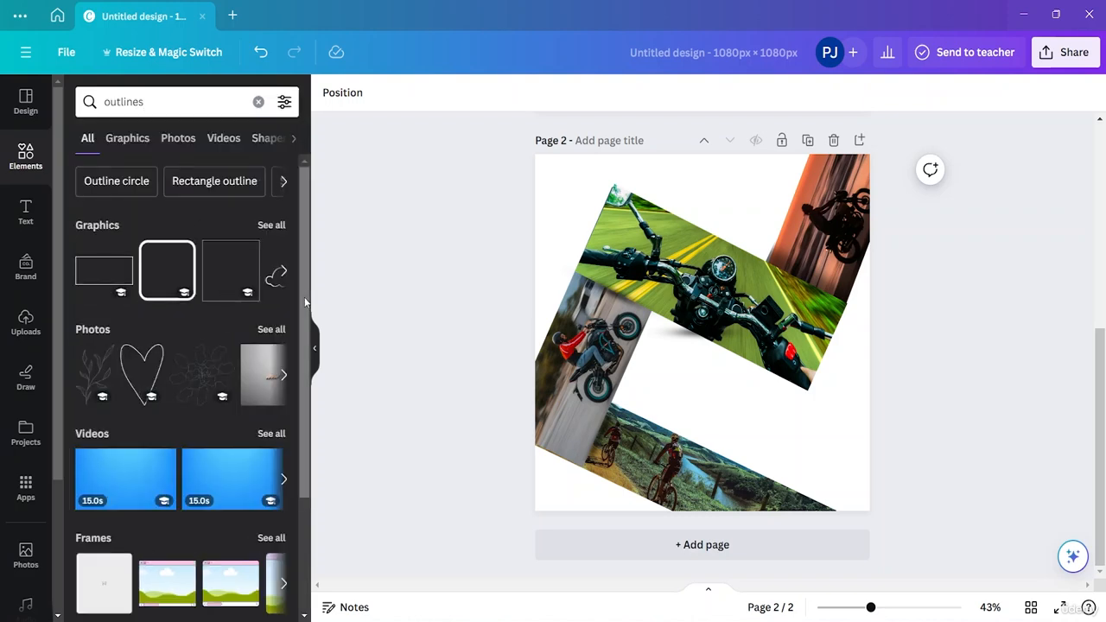
Browse all the outline graphics and check the details of the thin rectangle outline
left_click(275, 233)
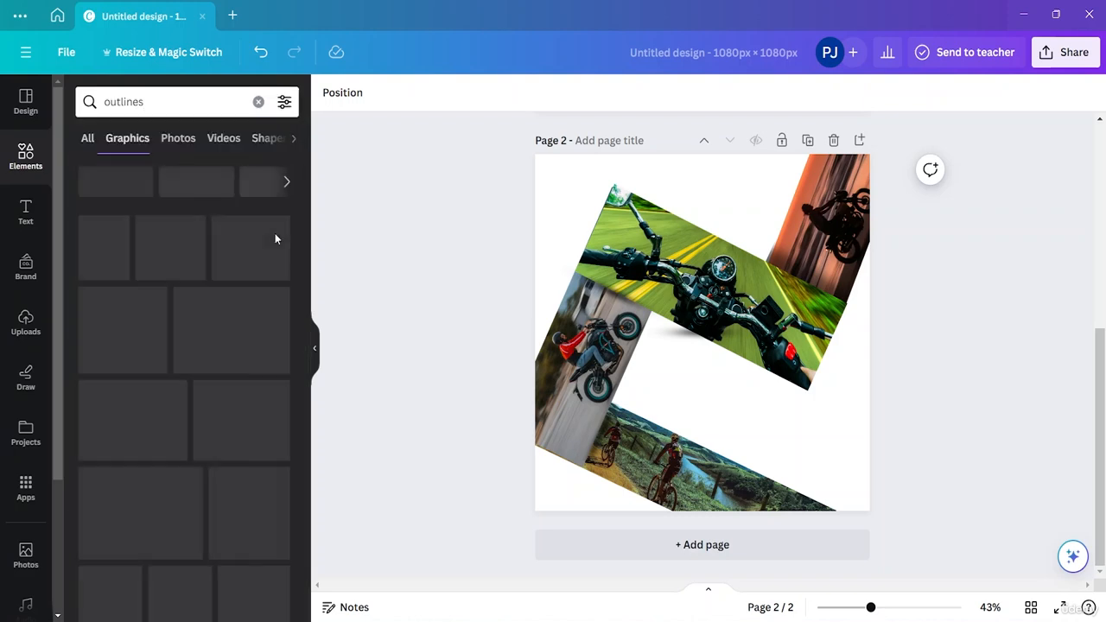
scroll(268, 251, "down", 4)
scroll(268, 250, "down", 10)
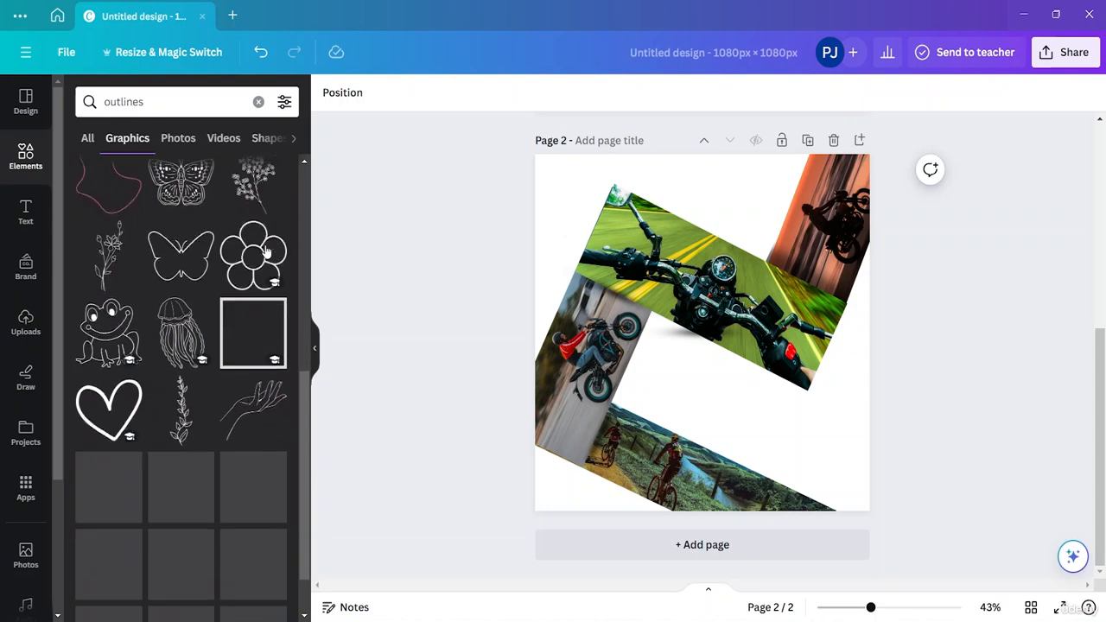
scroll(270, 247, "up", 14)
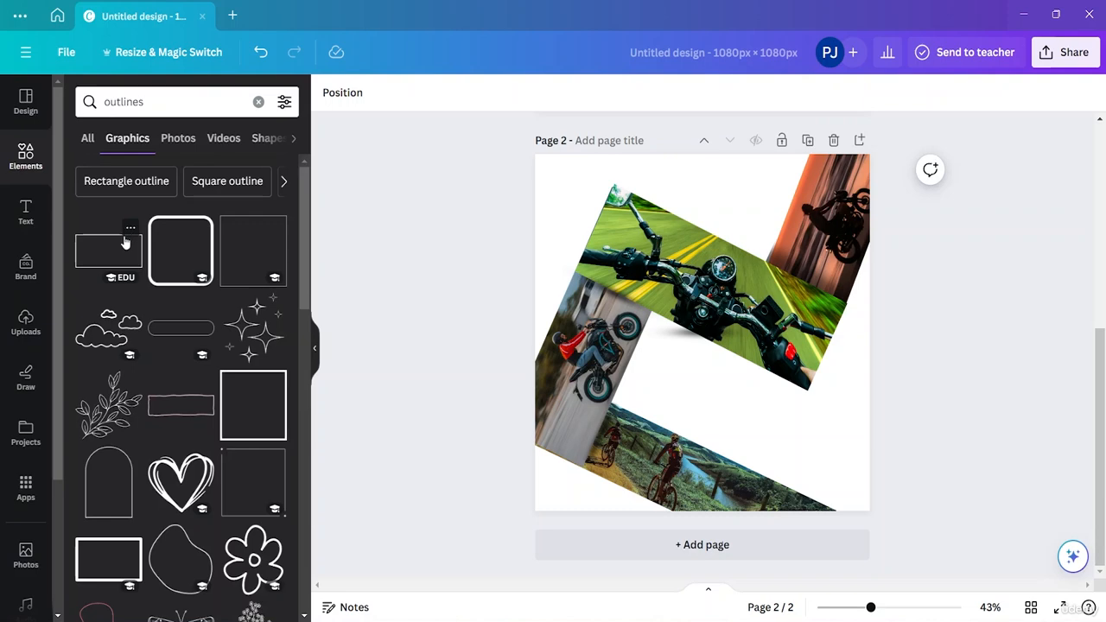
left_click(130, 228)
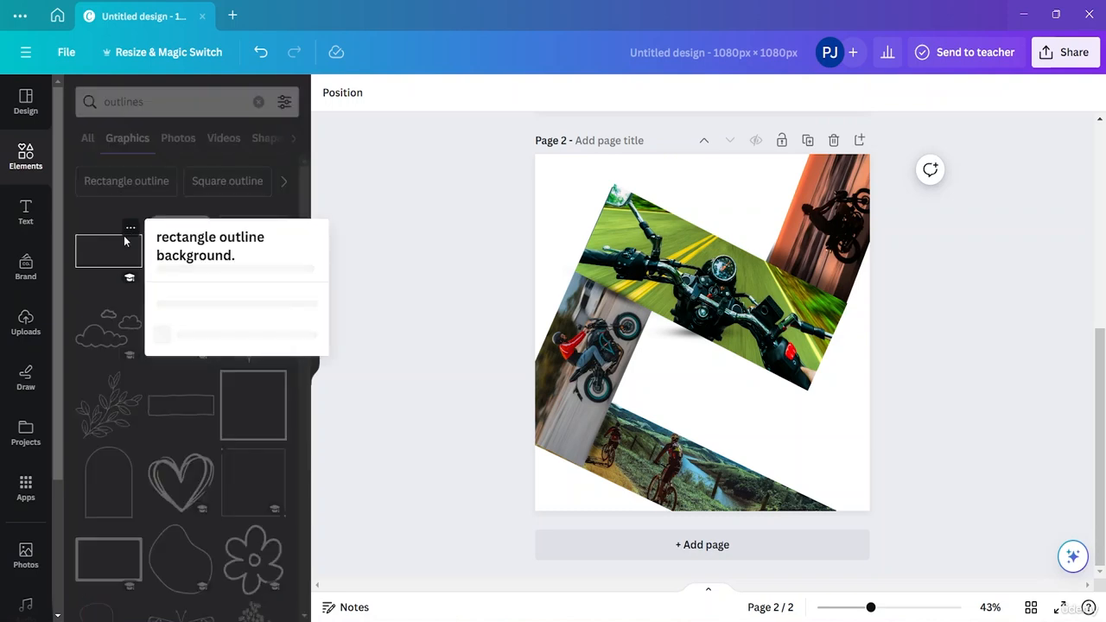
left_click(419, 255)
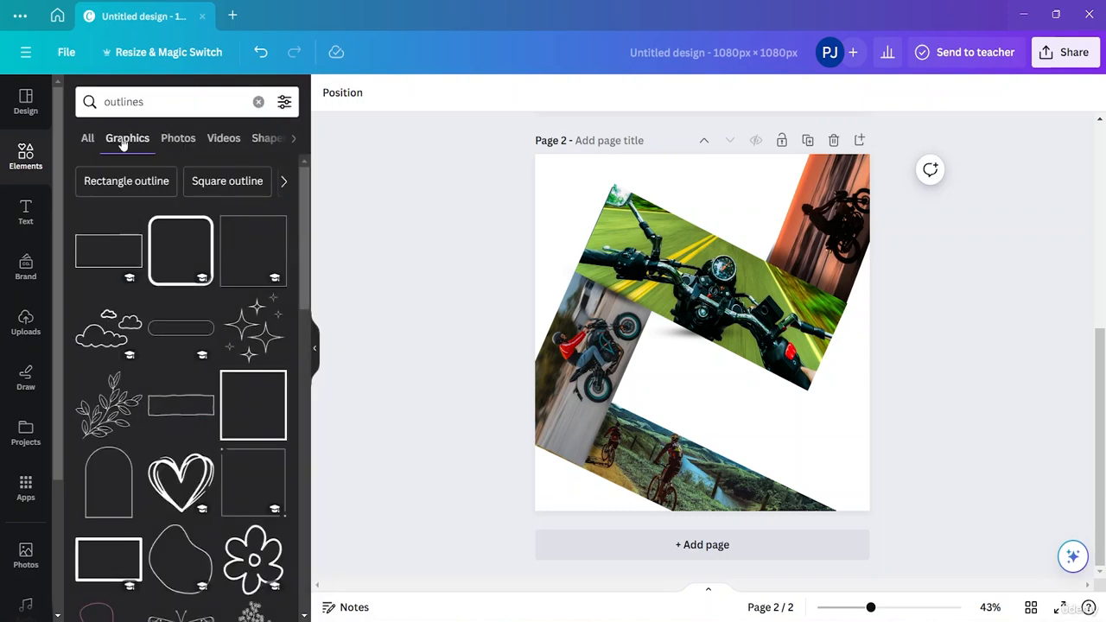
Clear the outline search and add a plain straight line shape to page 2
left_click(253, 102)
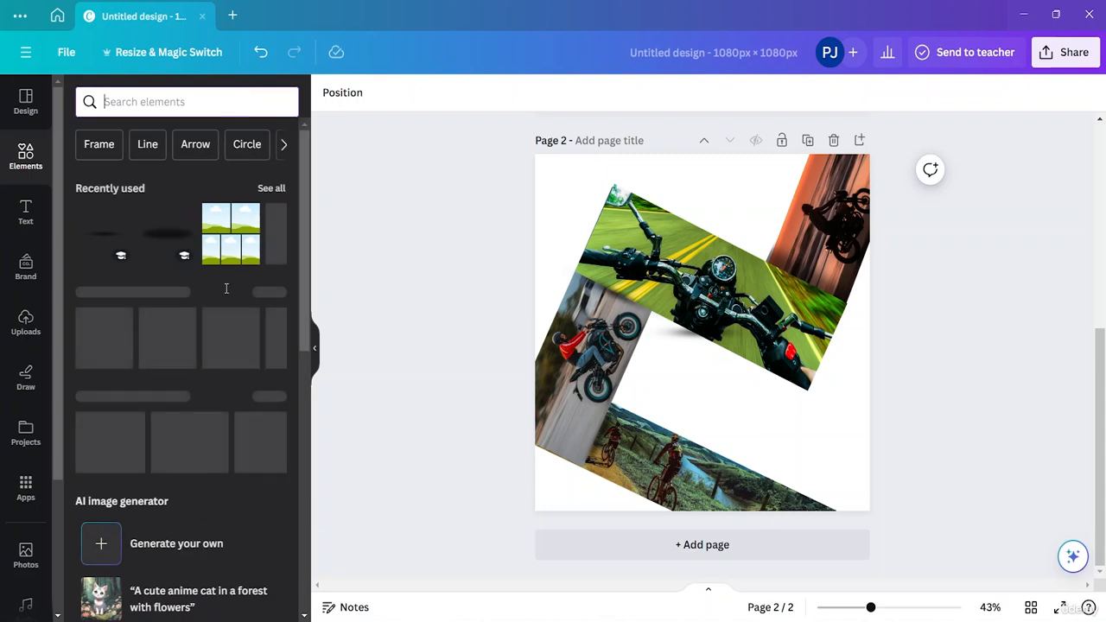
left_click(187, 330)
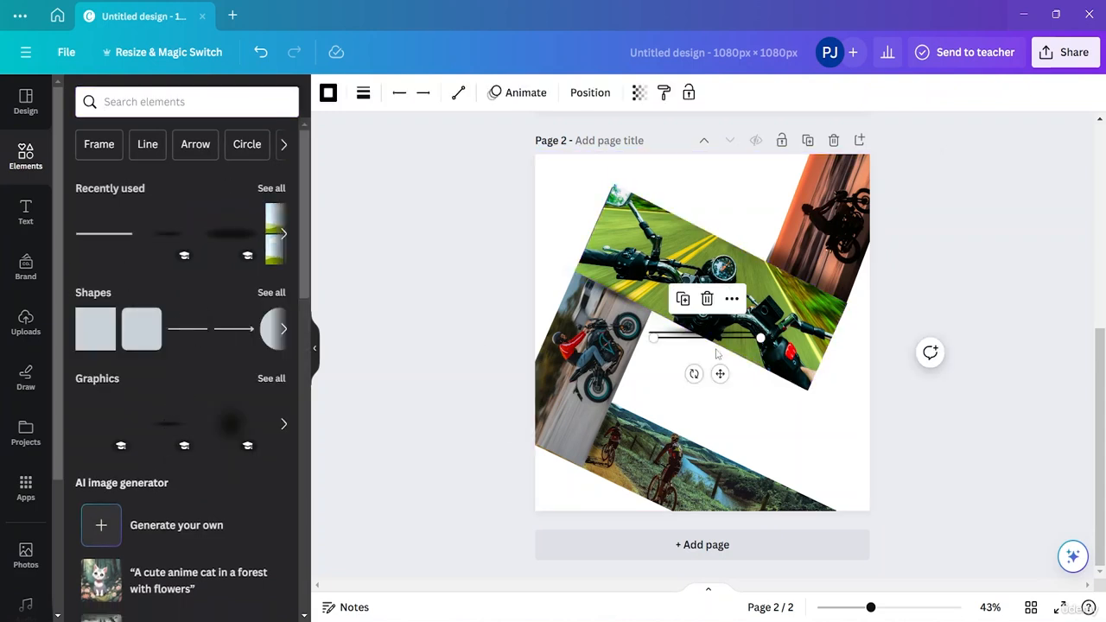
left_click(775, 435)
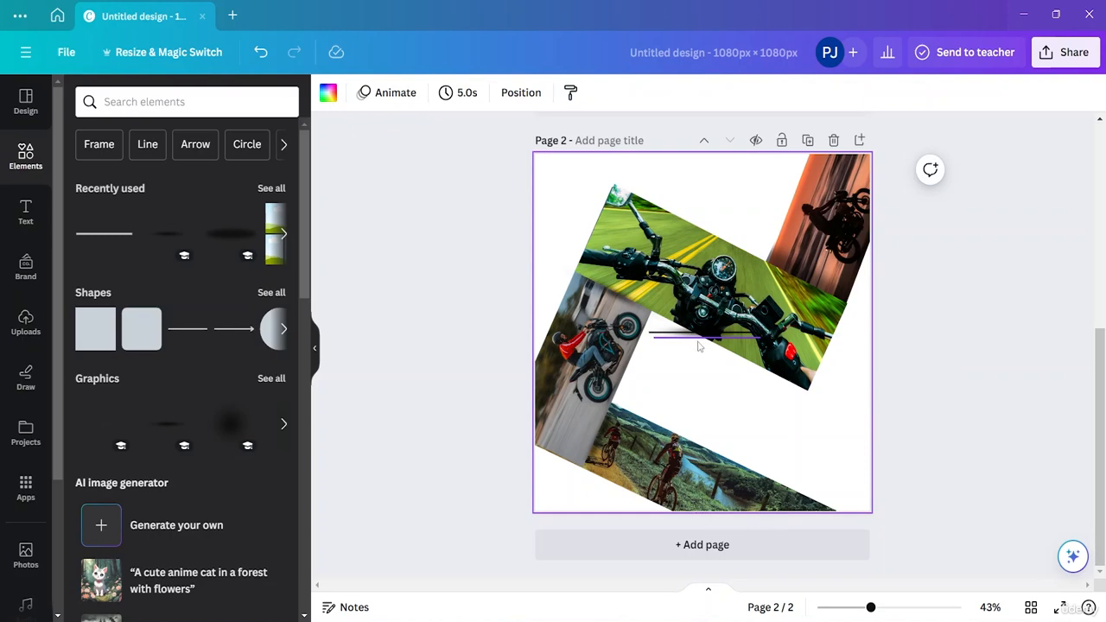
Tilt a straight line parallel to the handlebar strip's left edge and extend it up past the strip's upper corner
left_click(697, 342)
left_click_drag(697, 342, 554, 293)
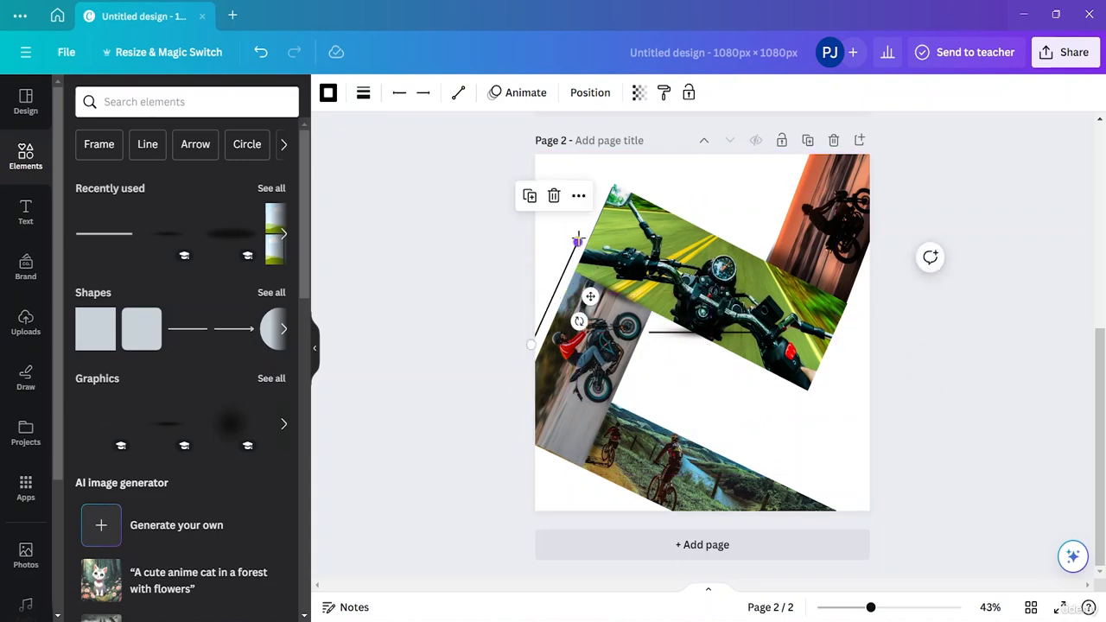
left_click_drag(578, 239, 609, 164)
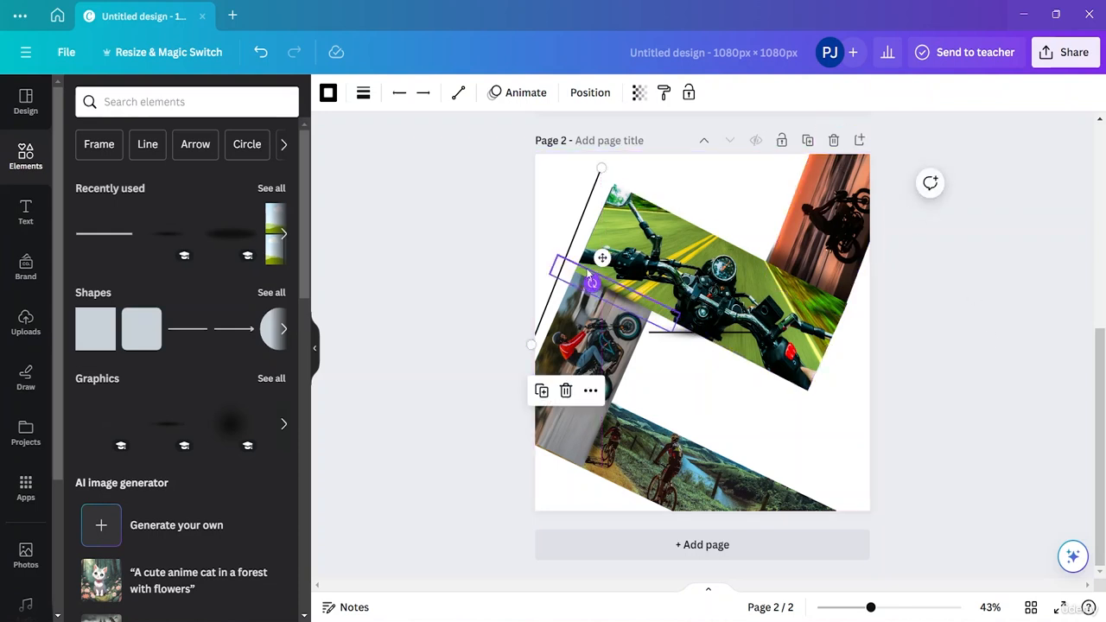
double_click(591, 197)
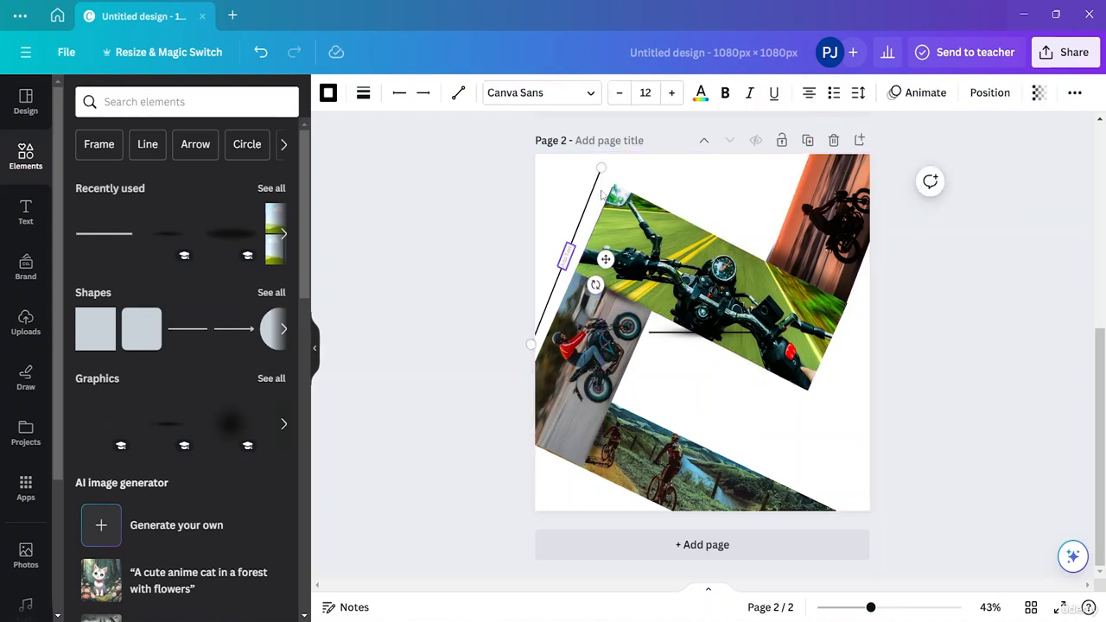
left_click(595, 208)
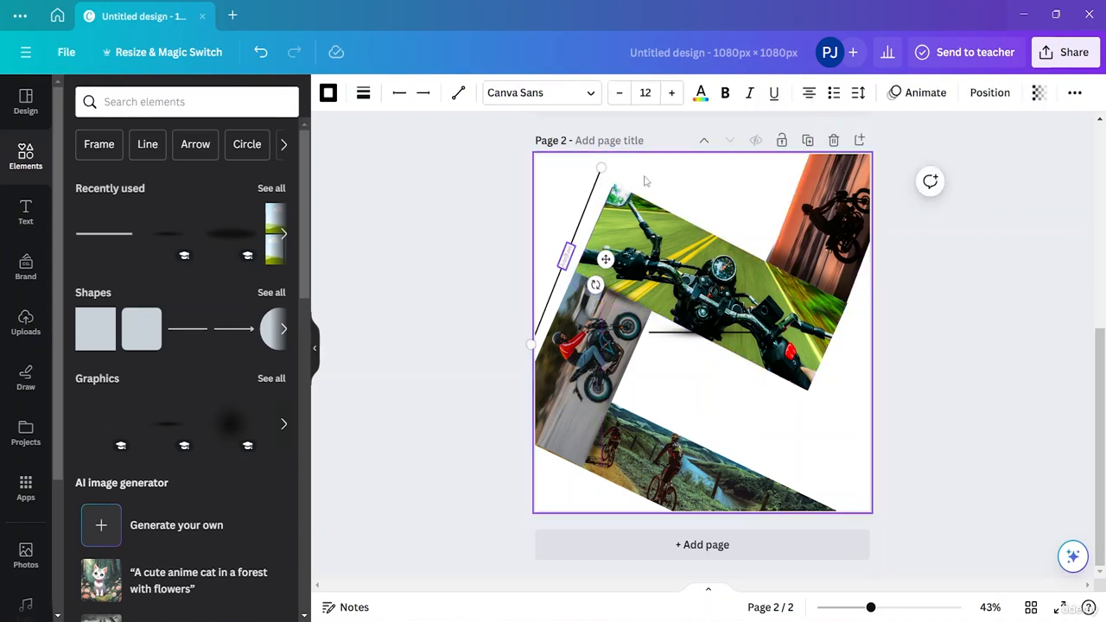
left_click(592, 205)
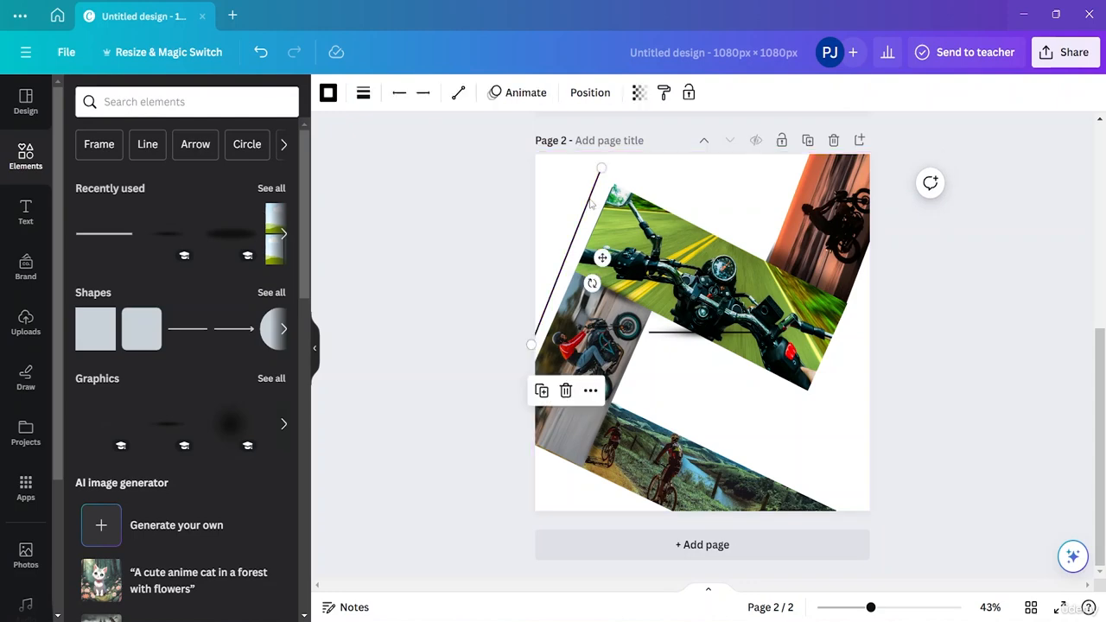
Move the remaining horizontal line to the slanted line's upper end and lengthen it until it reaches the sunset strip
left_click(689, 334)
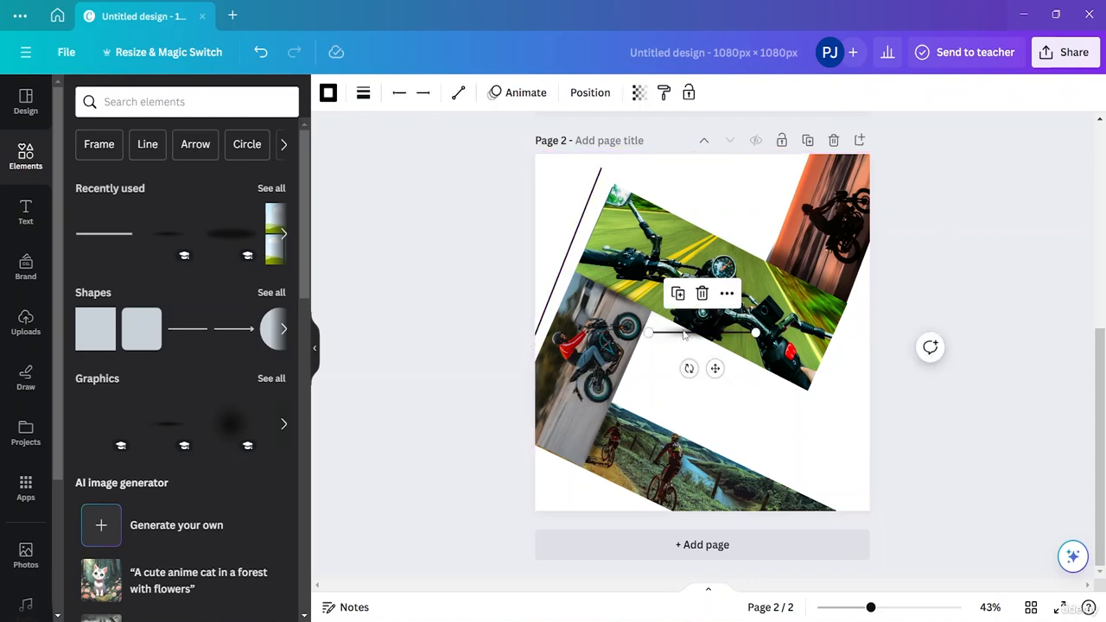
left_click_drag(682, 335, 637, 170)
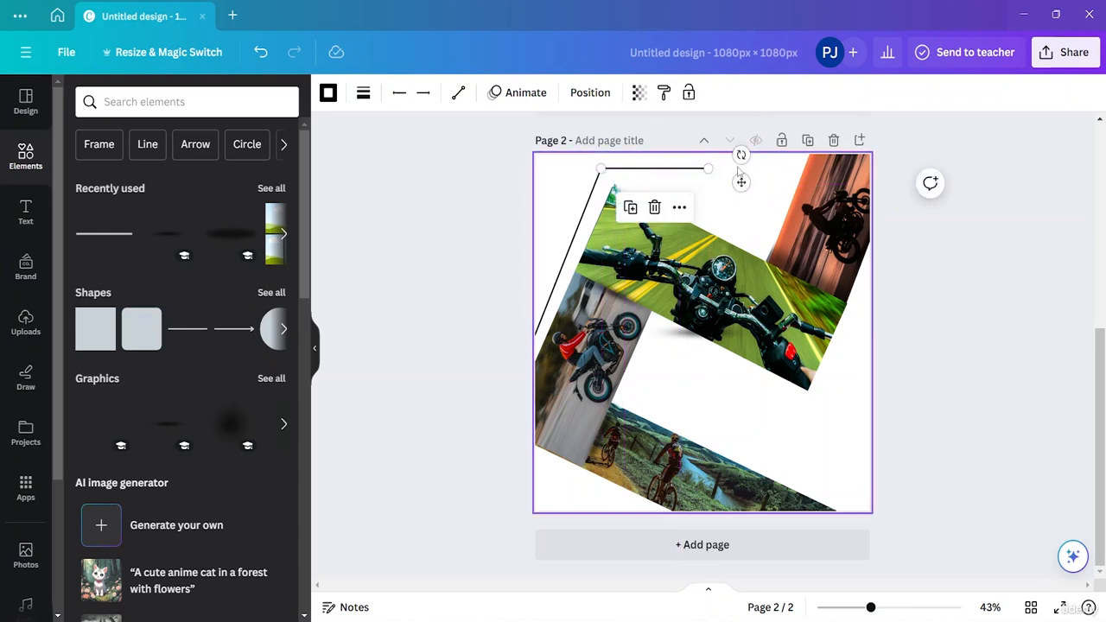
left_click_drag(708, 169, 820, 168)
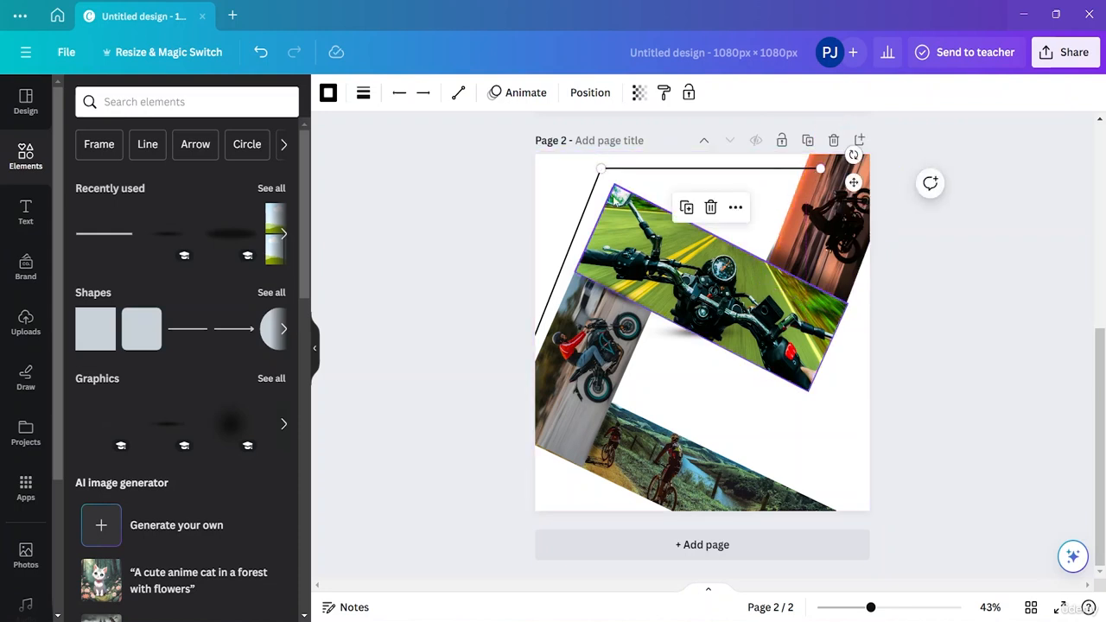
Select both the slanted and horizontal lines and set their line weight to 30
left_click(581, 231)
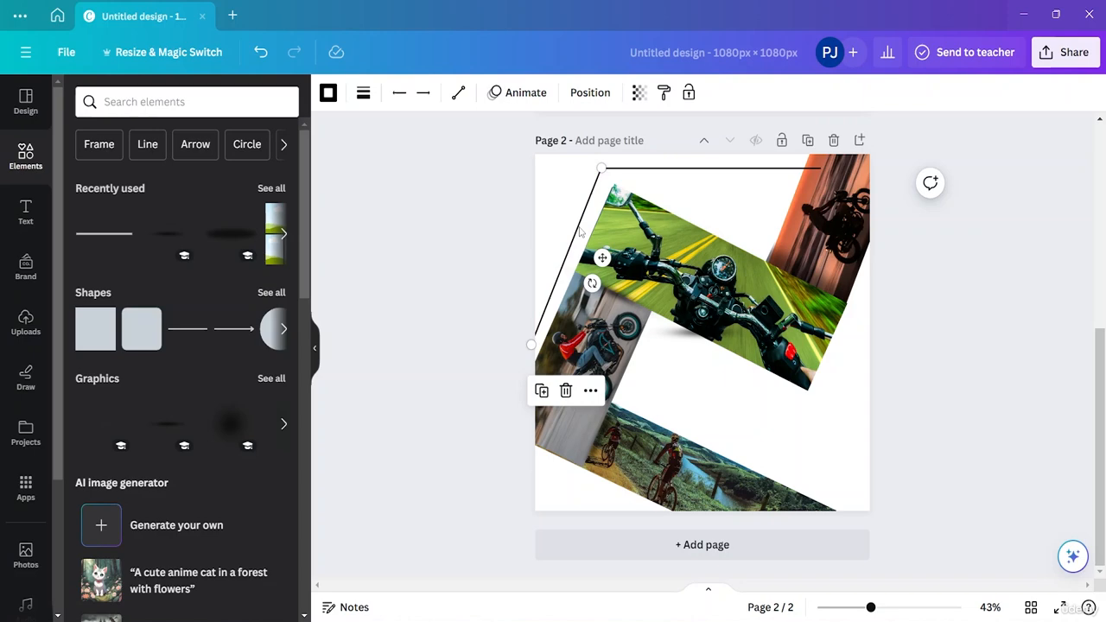
left_click(673, 174, "shift")
left_click(677, 171, "shift")
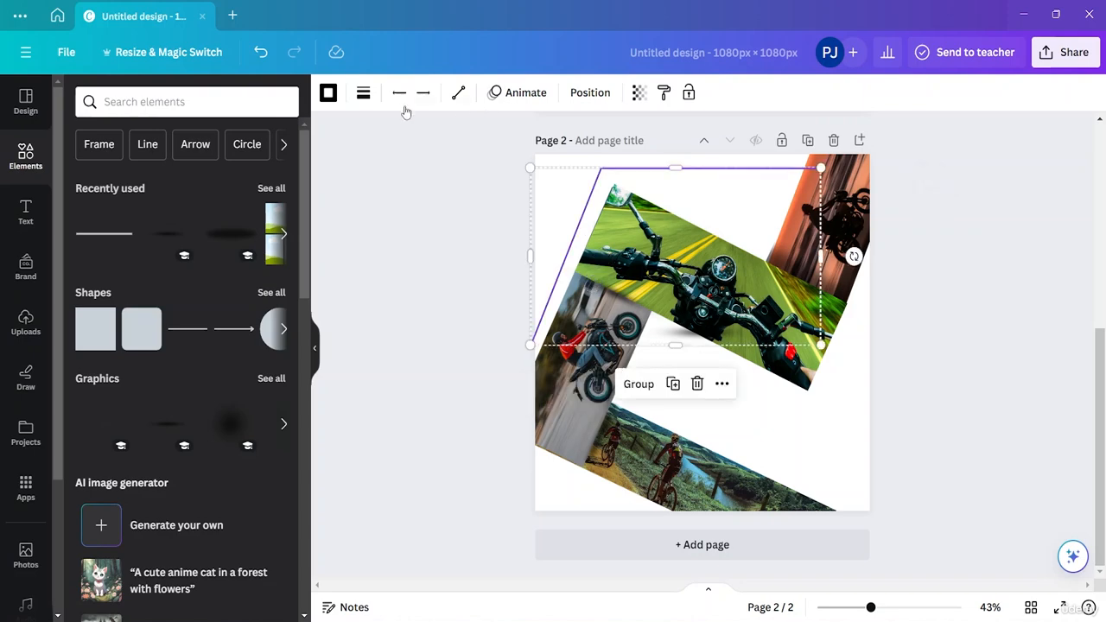
left_click(328, 95)
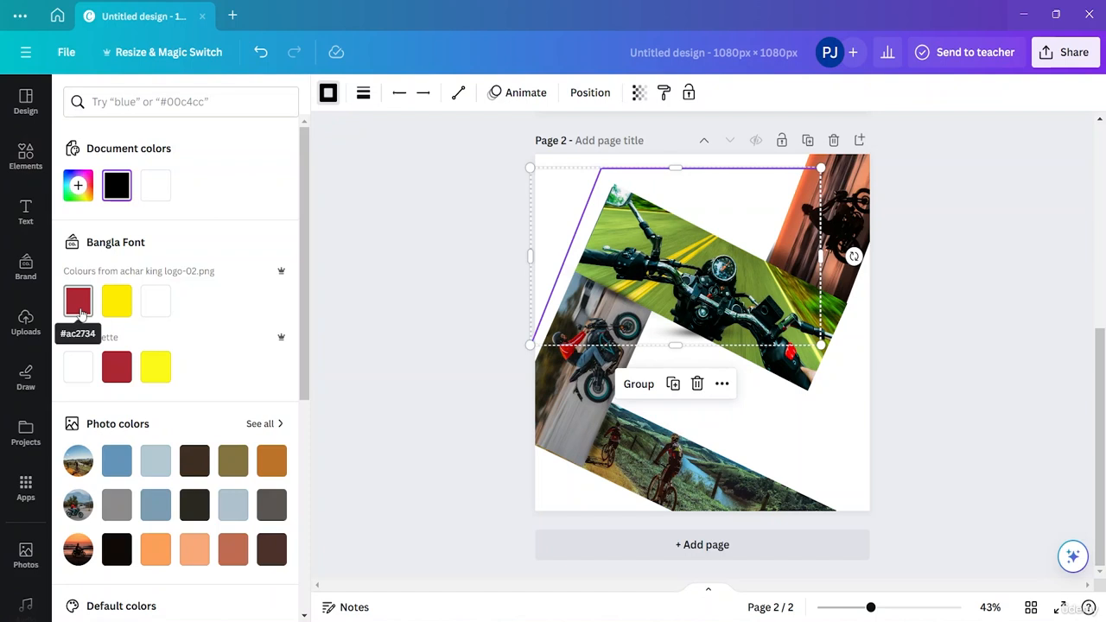
left_click(363, 93)
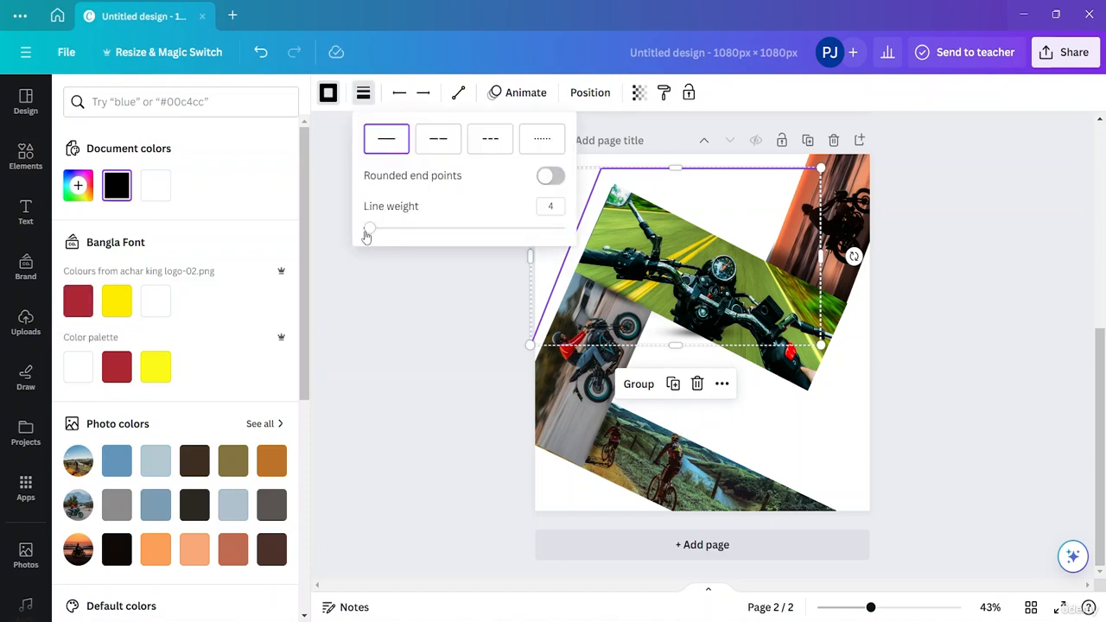
left_click_drag(366, 239, 419, 242)
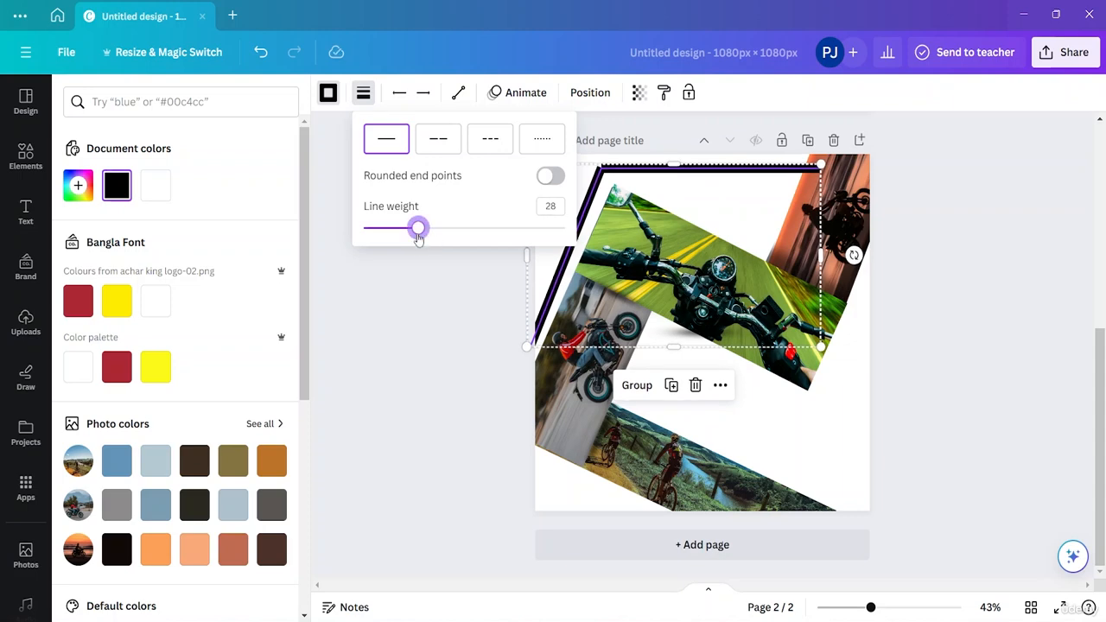
left_click_drag(418, 239, 424, 242)
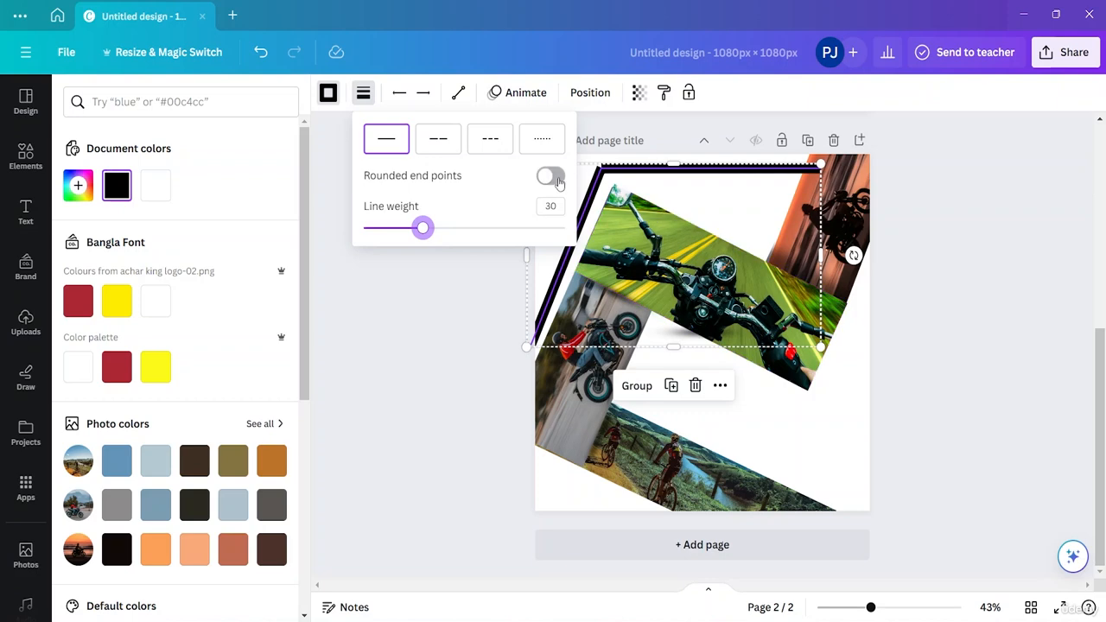
left_click(555, 178)
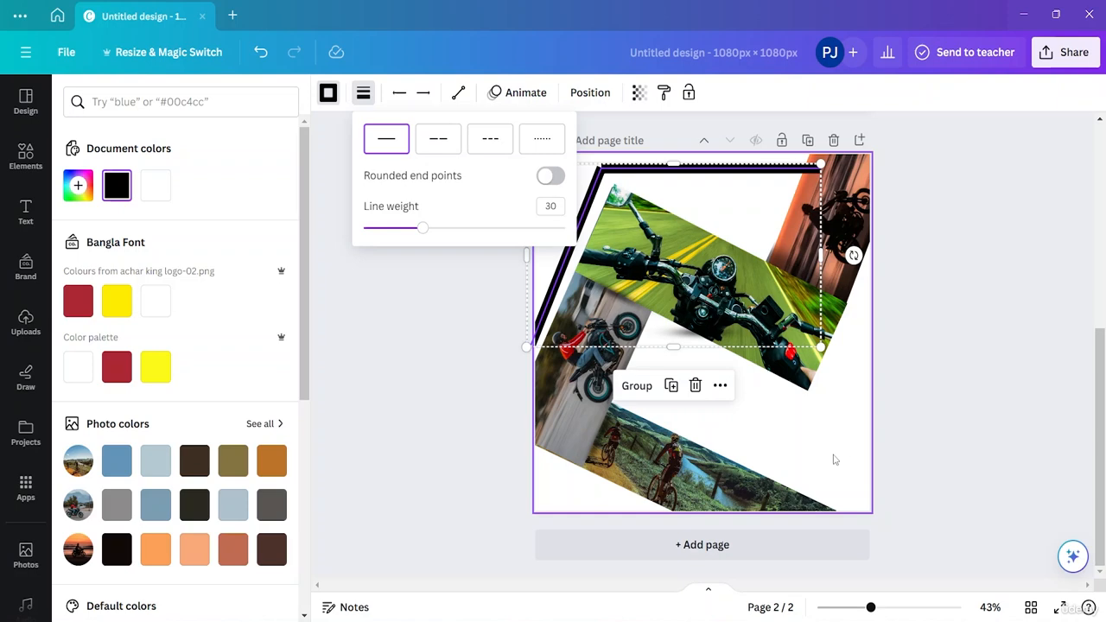
Try to align the thick horizontal line vertically with the slanted line's upper end
left_click(835, 459)
left_click_drag(653, 177, 656, 172)
left_click(1037, 232)
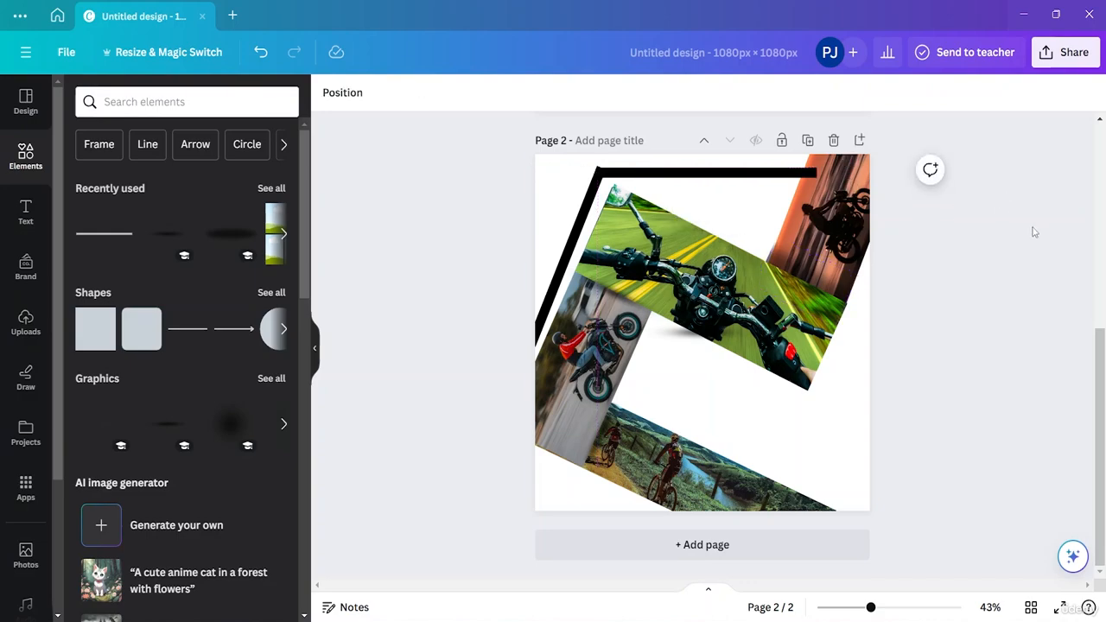
scroll(1033, 231, "up", 5)
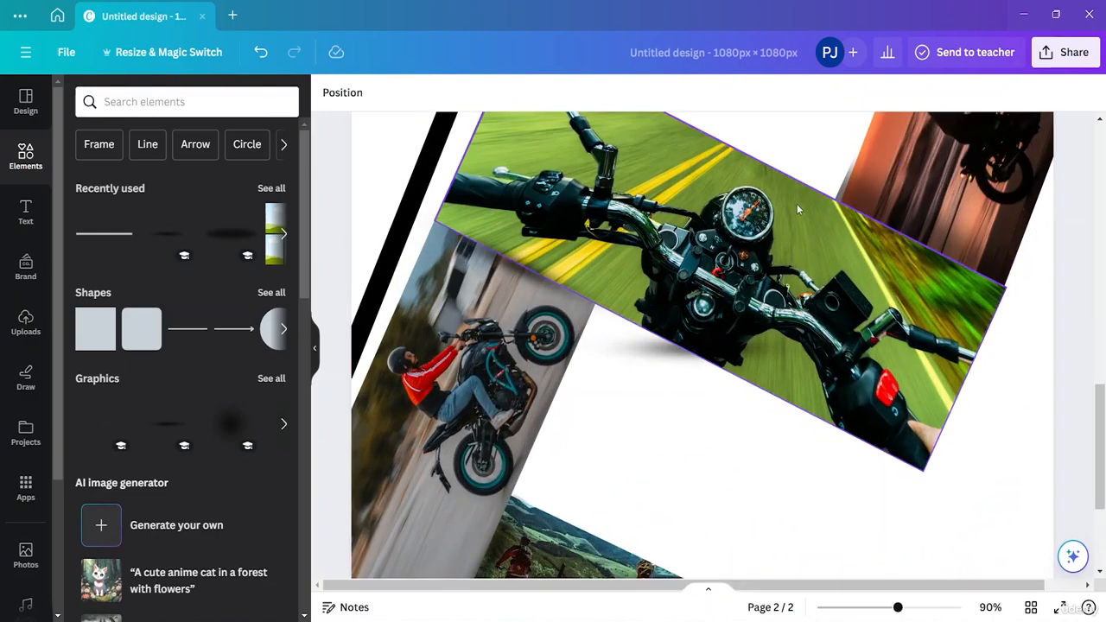
scroll(858, 303, "up", 5)
scroll(821, 311, "down", 3)
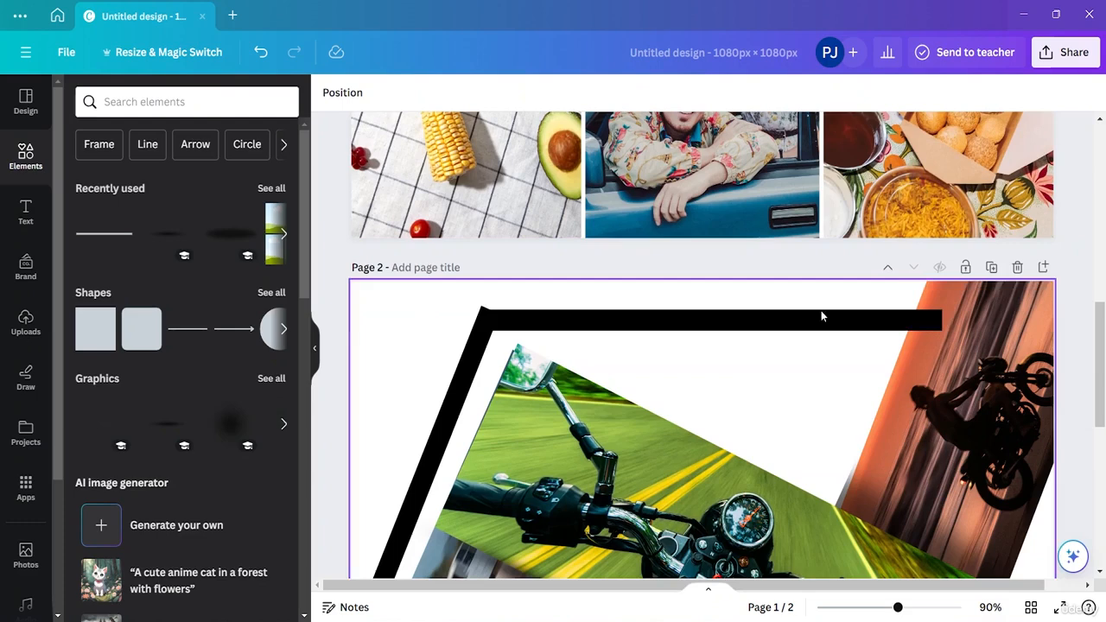
left_click(573, 321)
left_click_drag(573, 324, 571, 313)
right_click(572, 316)
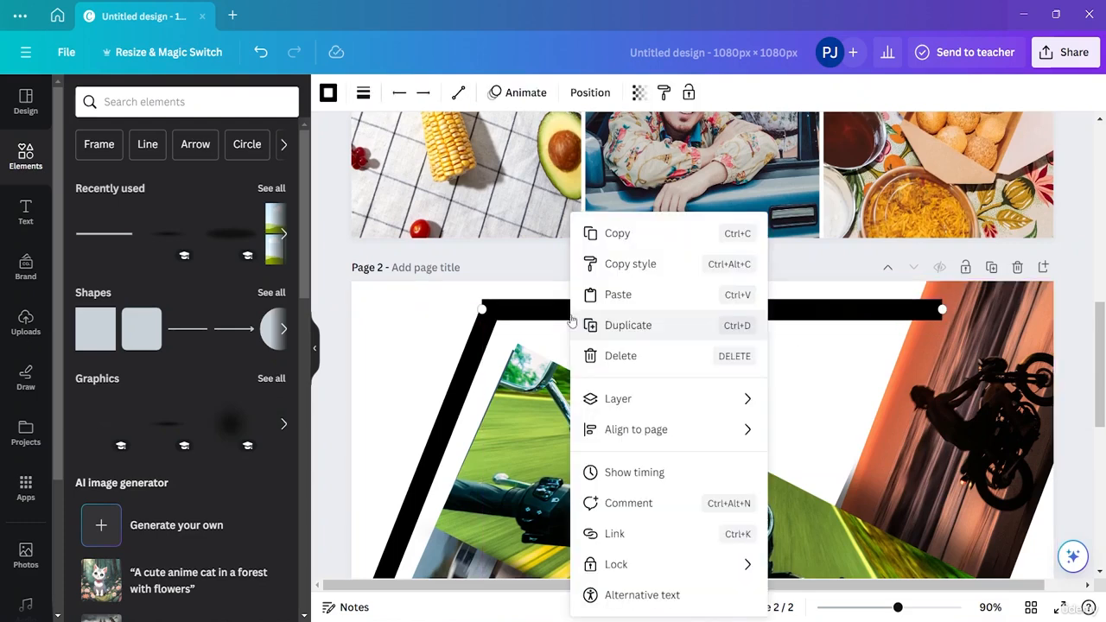
left_click(550, 321)
left_click(583, 352)
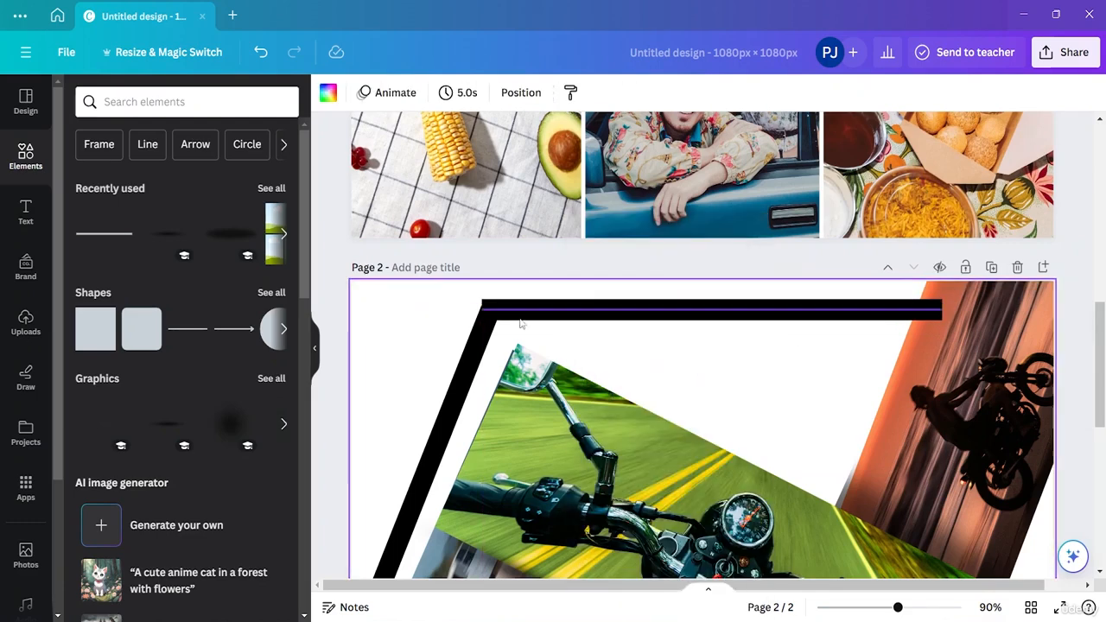
Shift the horizontal line aside and turn on rounded end points for the slanted line
left_click_drag(521, 308, 553, 309)
left_click(481, 332)
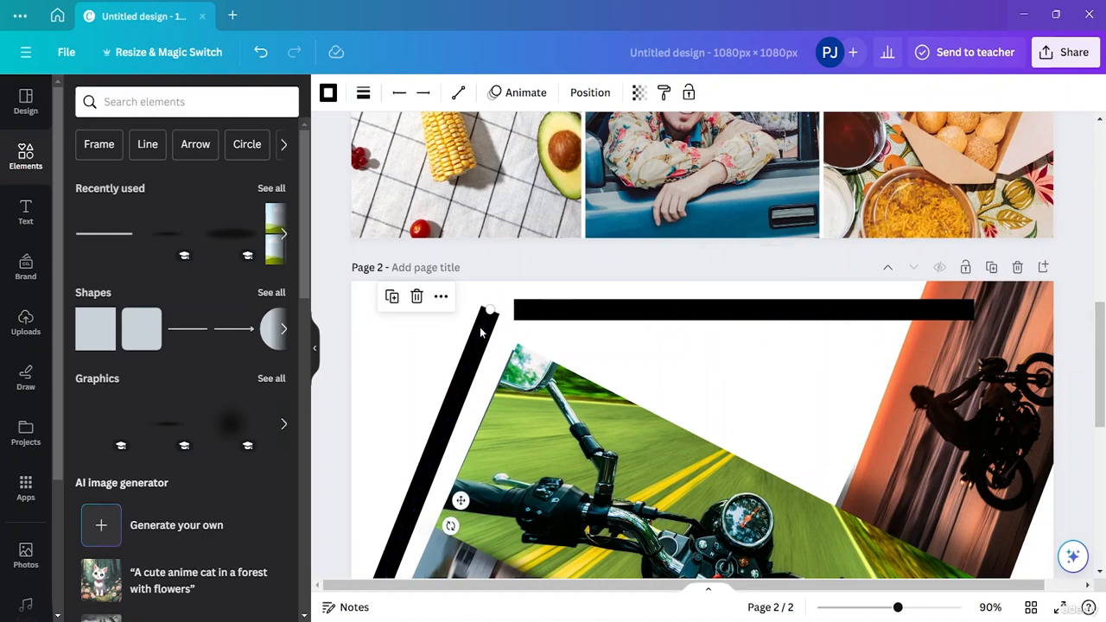
left_click(363, 95)
left_click(551, 176)
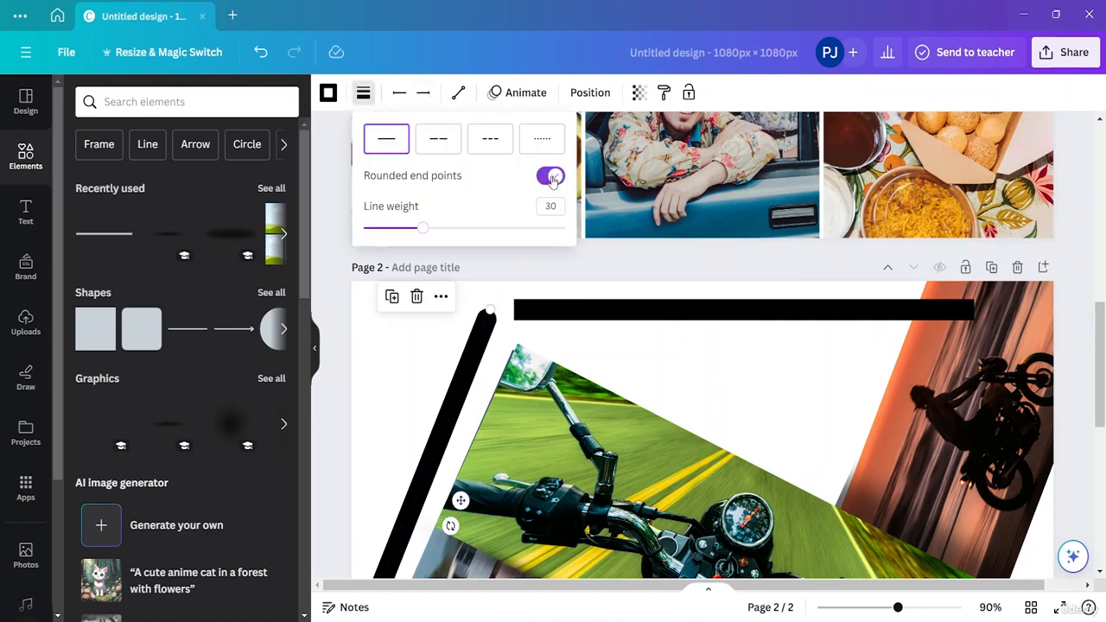
Move the horizontal line back so it joins the slanted line's rounded upper end as a clean corner
left_click(521, 329)
left_click_drag(563, 308, 537, 314)
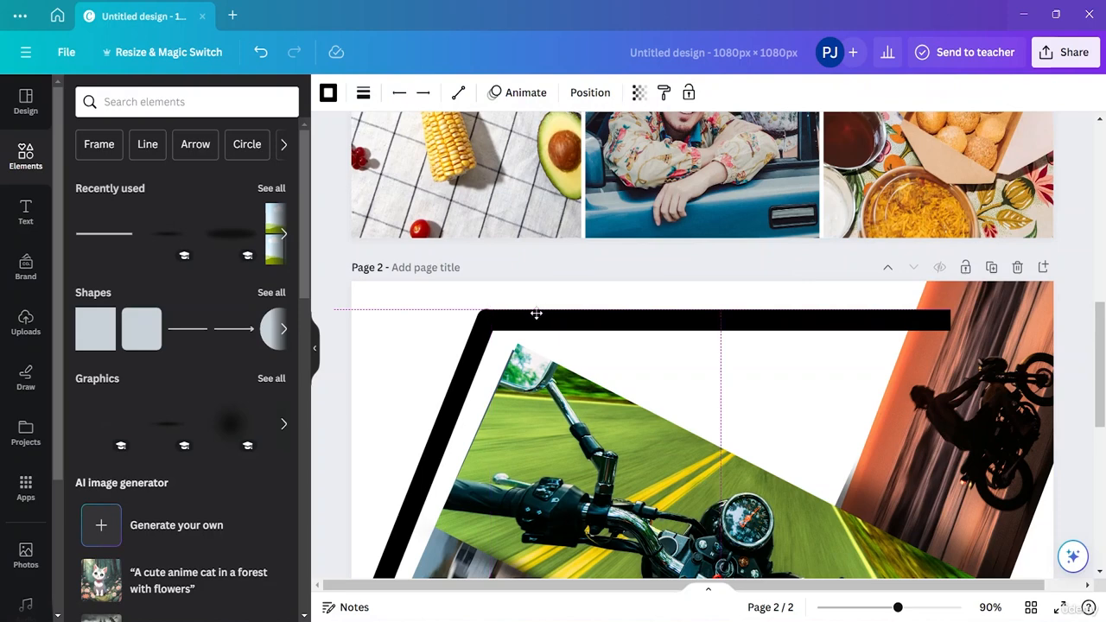
left_click(563, 299)
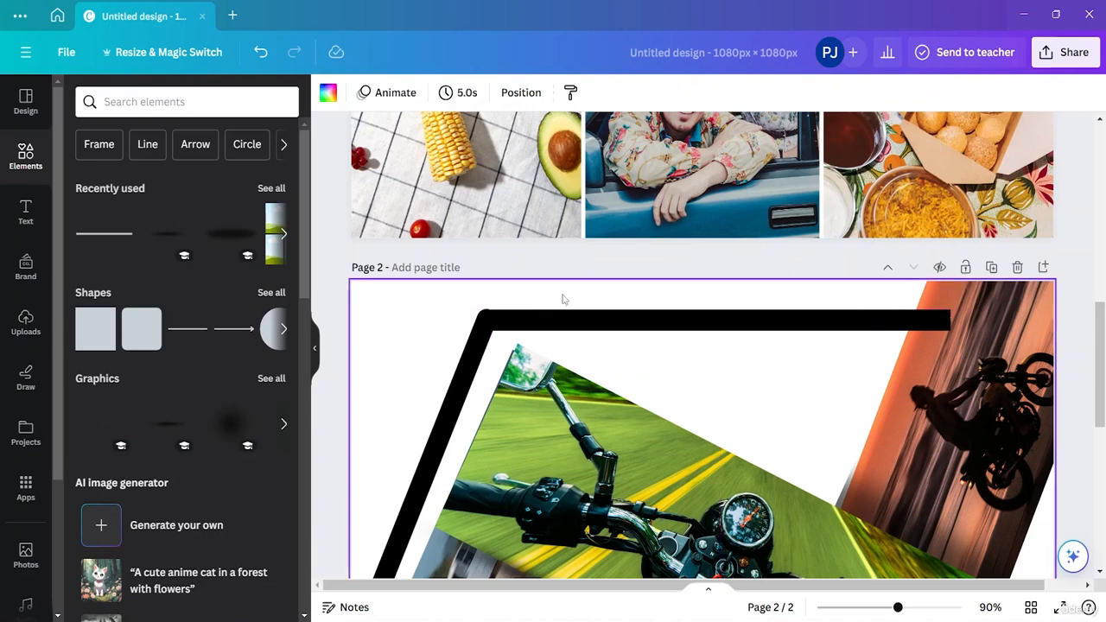
mouse_move(518, 328)
left_mouse_down()
mouse_move(509, 318)
mouse_move(510, 329)
mouse_move(532, 322)
left_mouse_up()
left_click(544, 293)
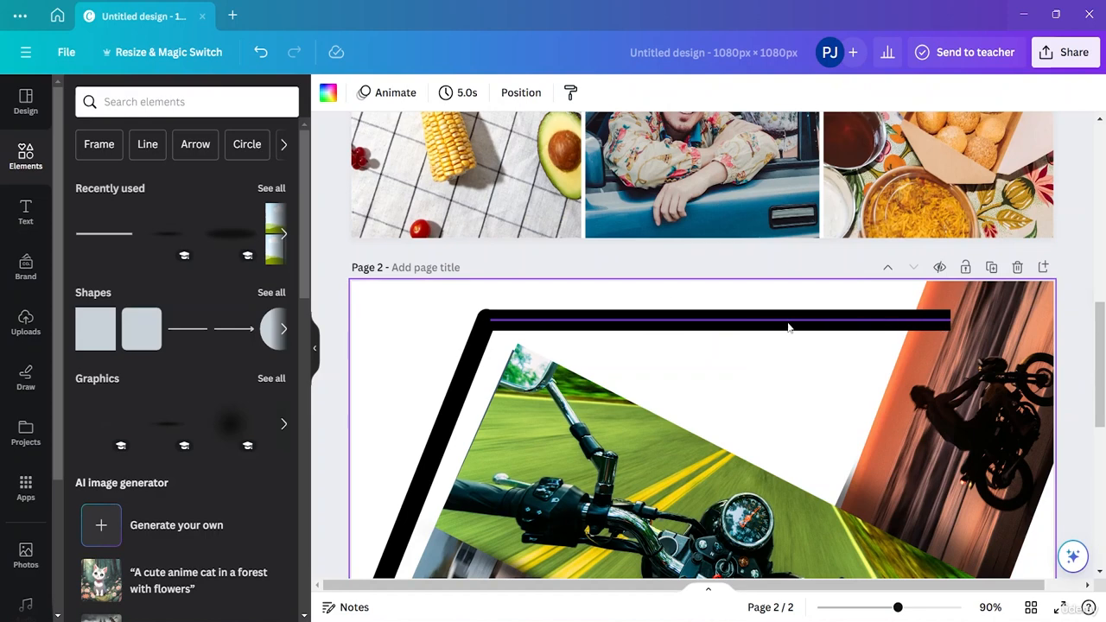
Send the horizontal line to the back so its end sits behind the sunset strip
right_click(760, 330)
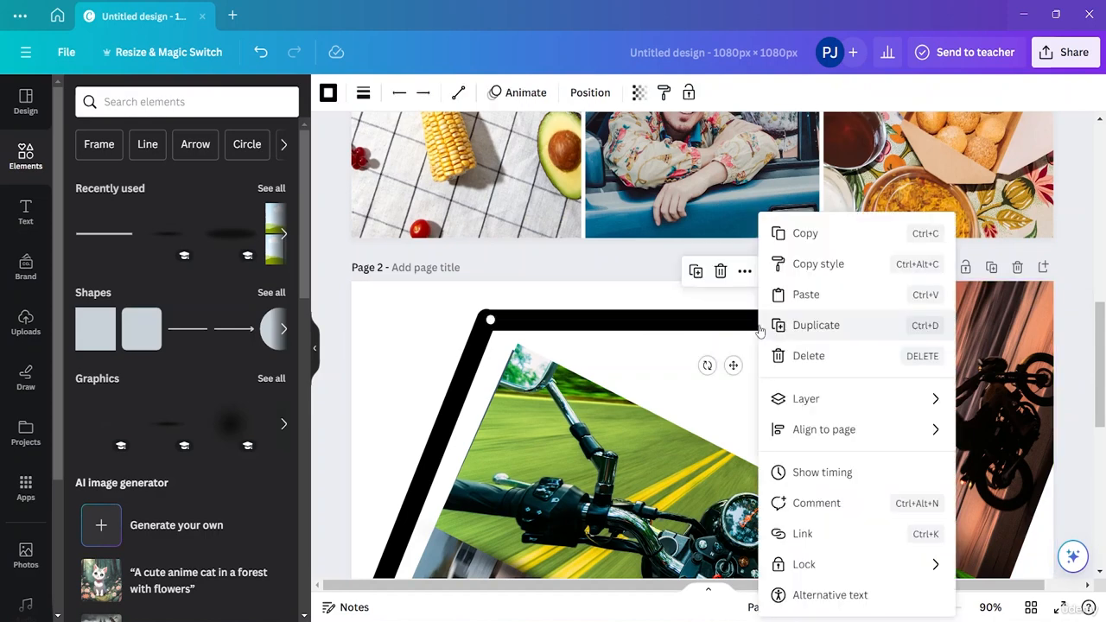
left_click(715, 327)
right_click(714, 328)
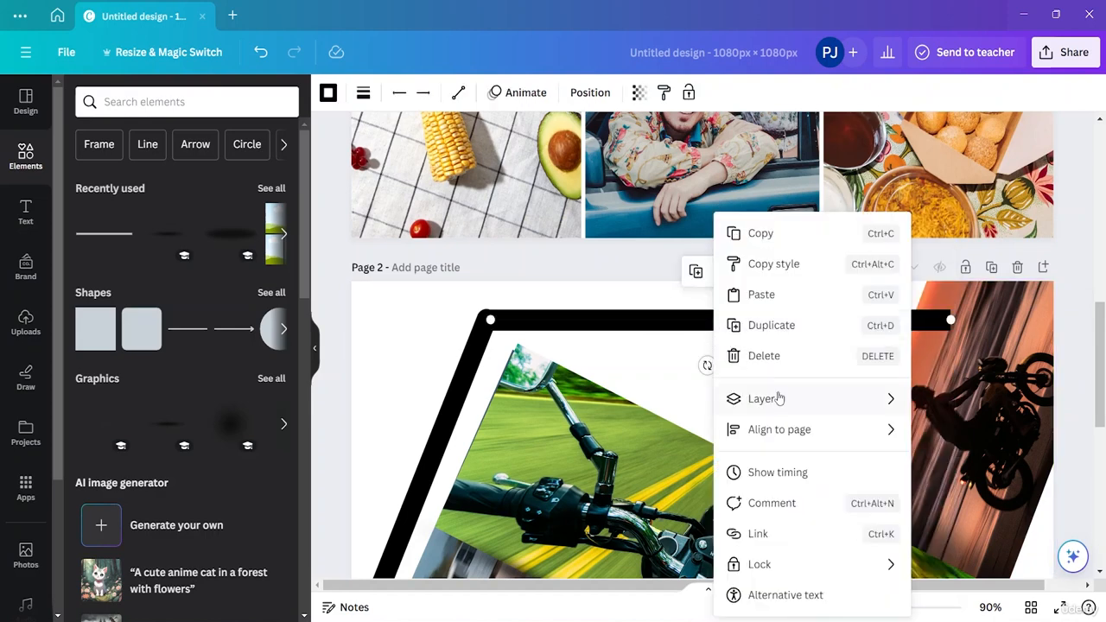
mouse_move(778, 398)
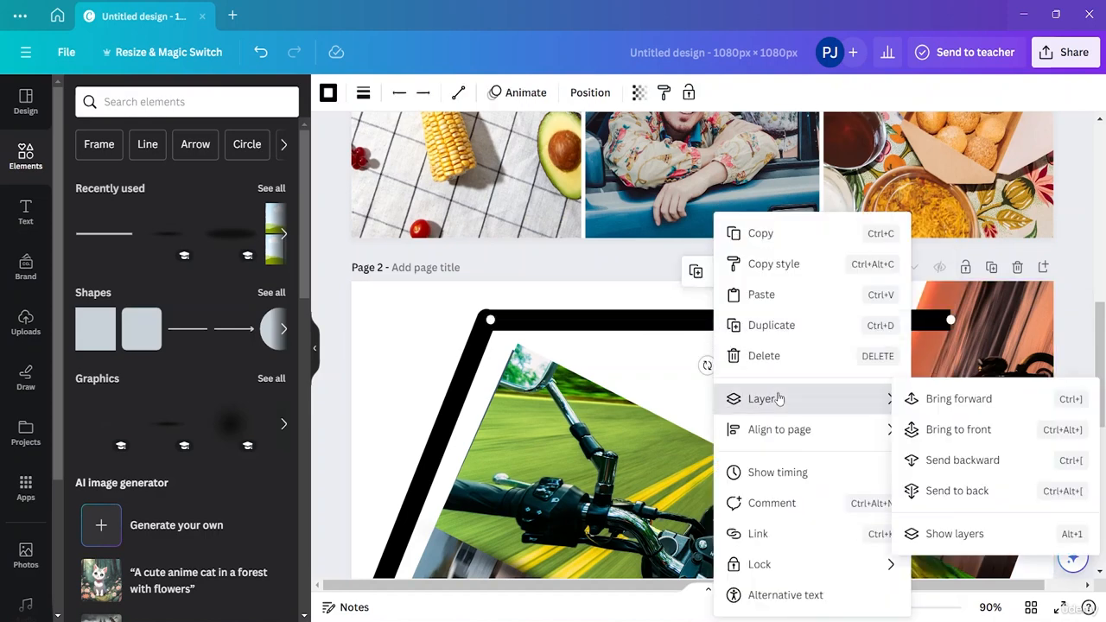
left_click(967, 491)
left_click(832, 388)
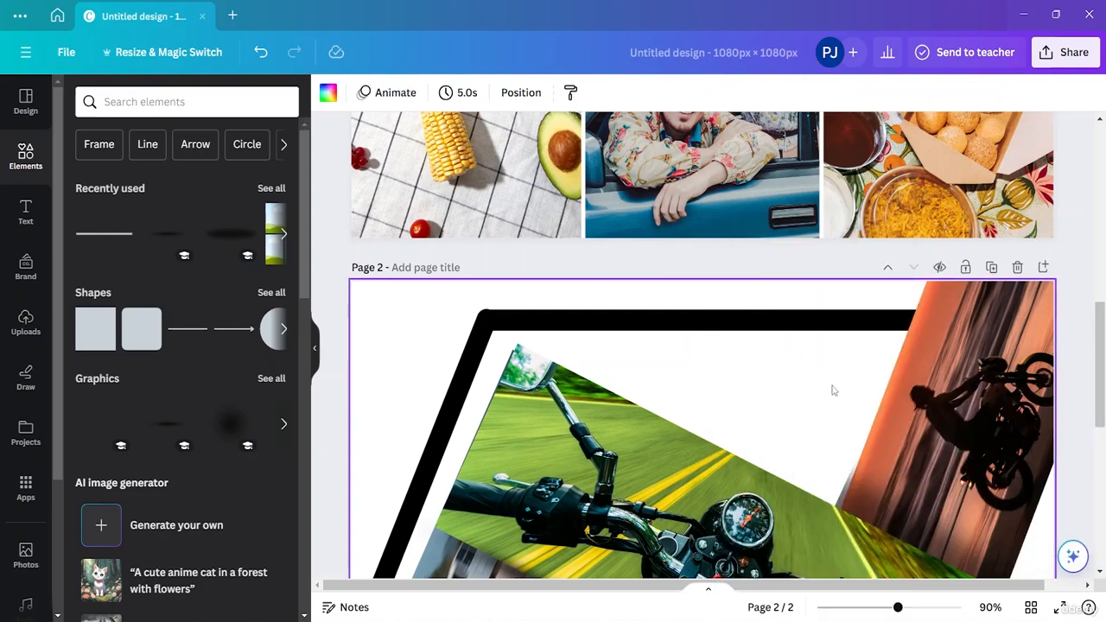
Recolor both outline lines with the brand red #AC2734 and darken it to a deep maroon
scroll(825, 371, "down", 1)
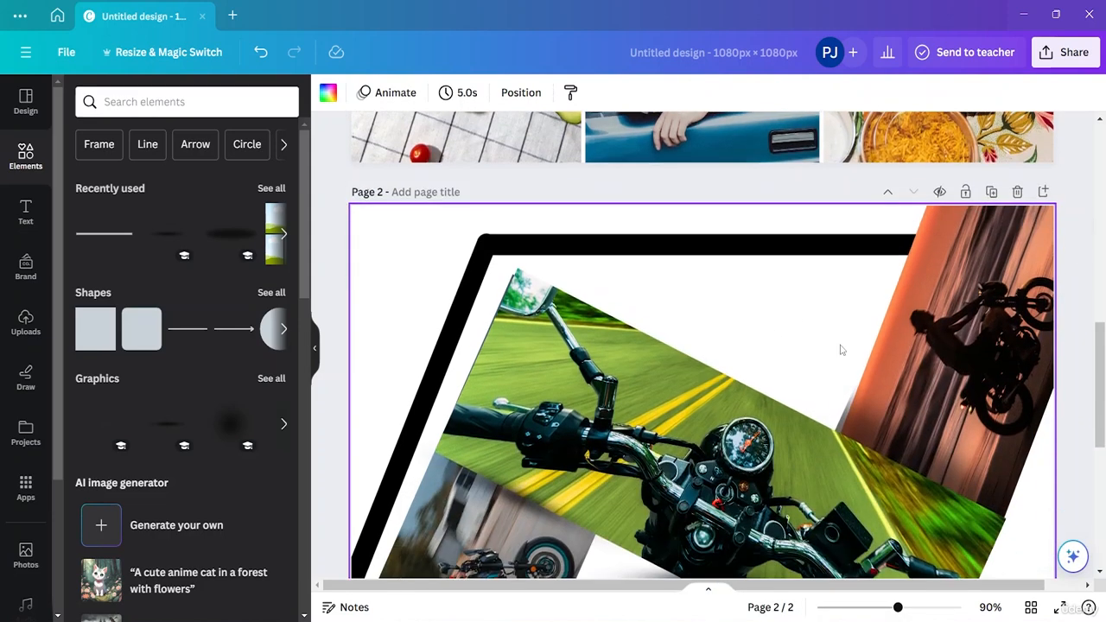
left_click(444, 354)
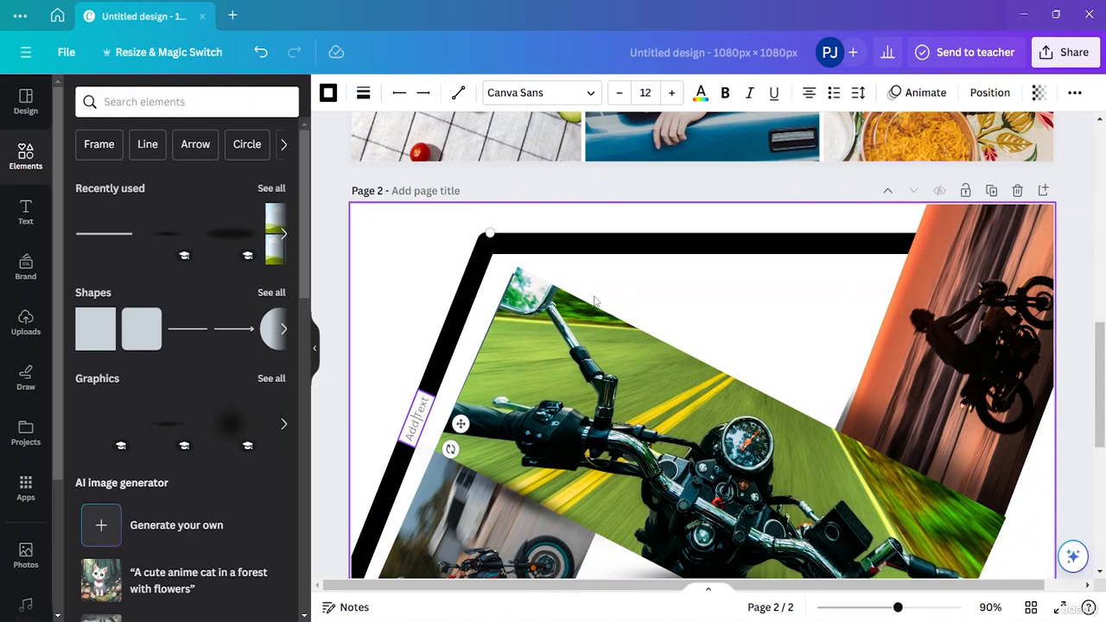
left_click(662, 244)
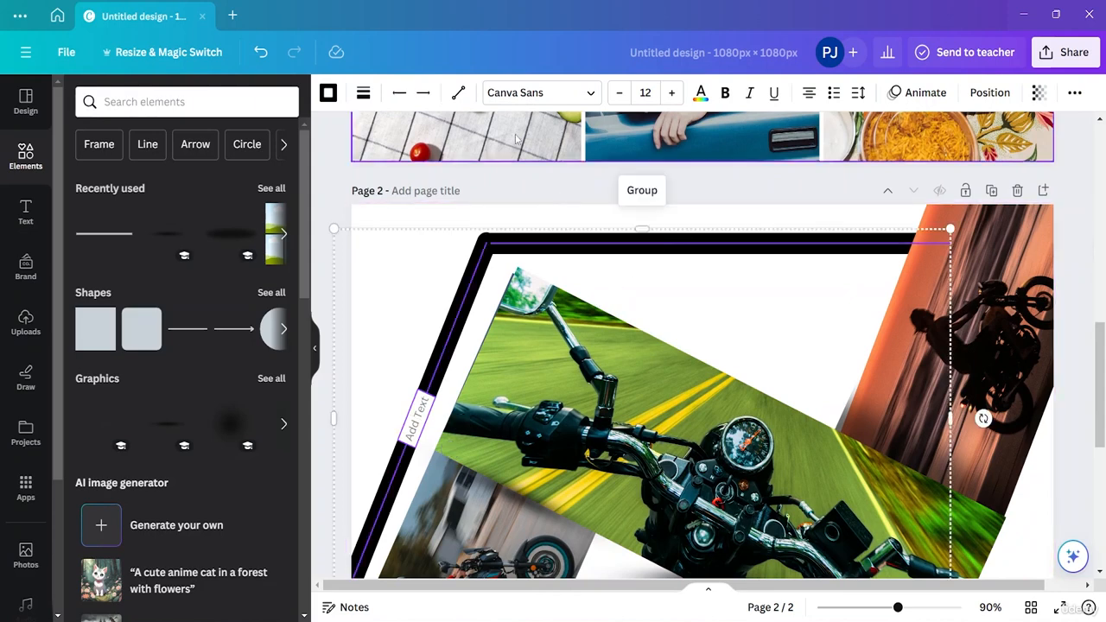
left_click(331, 98)
left_click(77, 311)
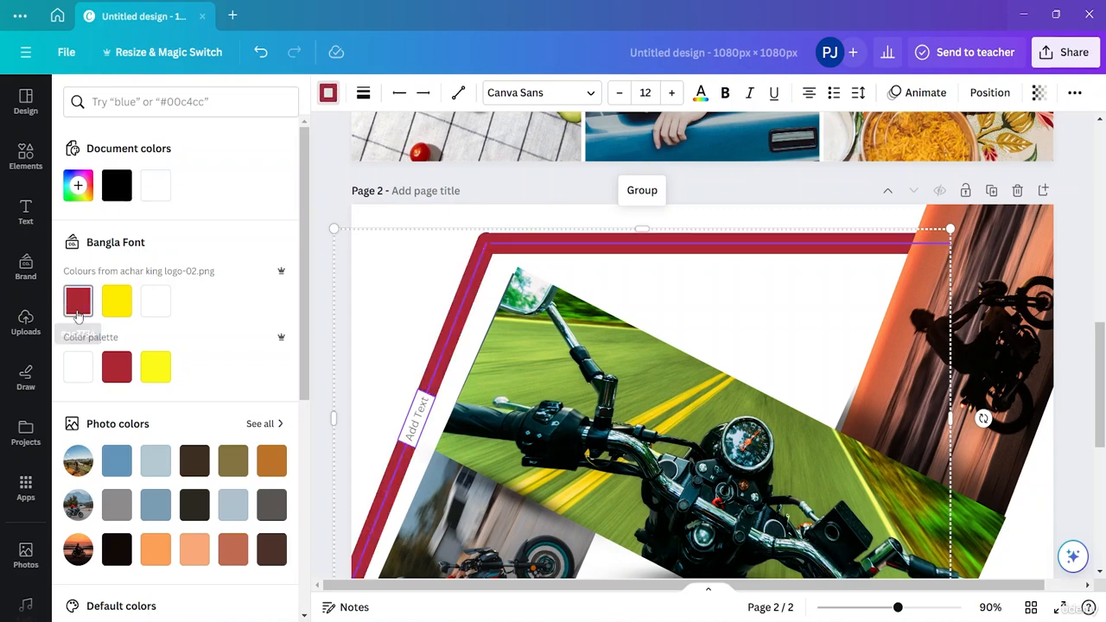
left_click(77, 185)
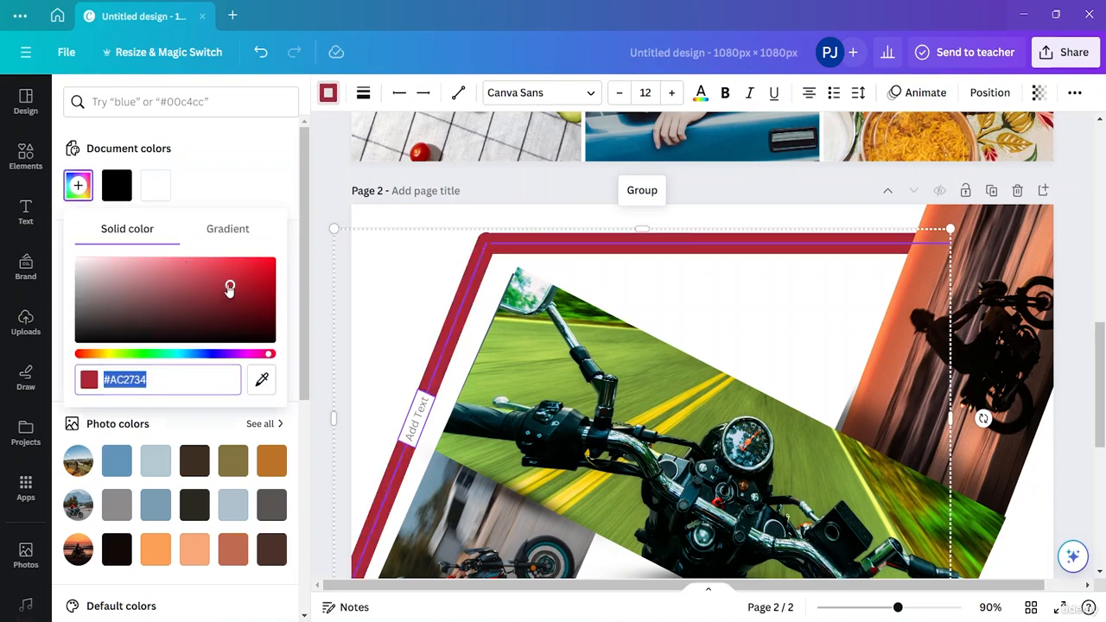
left_click_drag(230, 290, 263, 311)
left_click(402, 291)
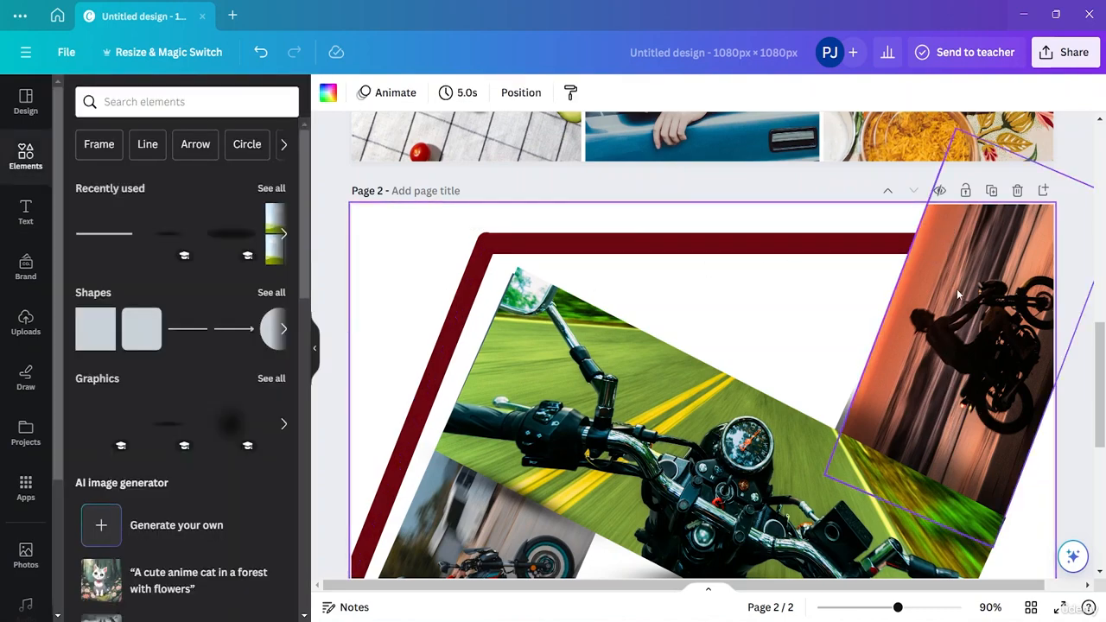
Delete the stray shadow graphic below the motorcycle handlebar photo on page 2
scroll(957, 295, "down", 5)
scroll(957, 295, "up", 6)
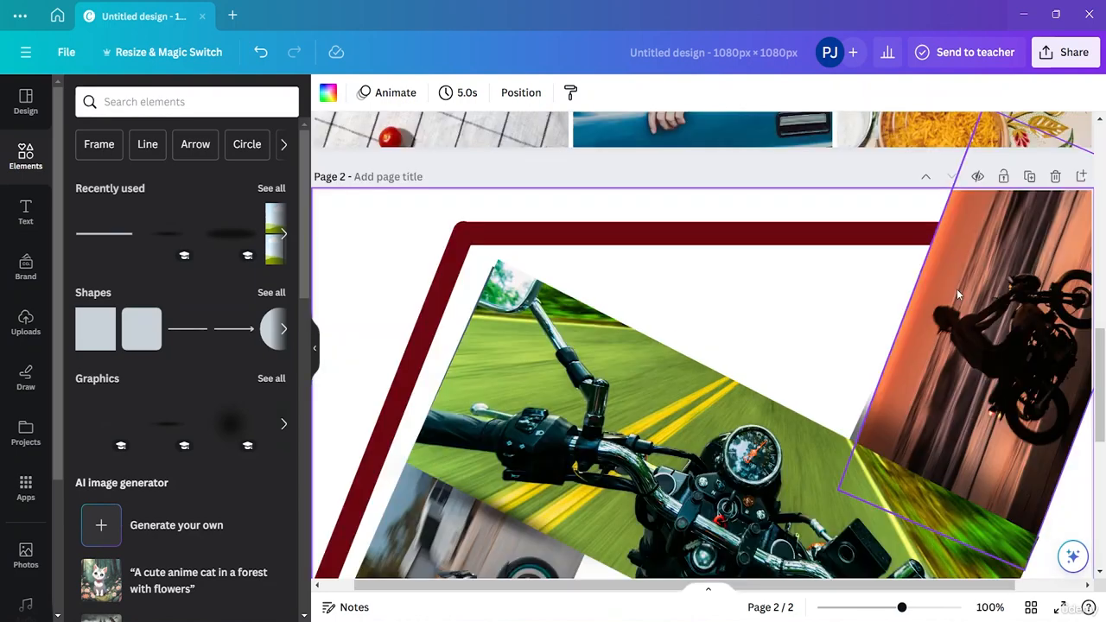
scroll(958, 295, "down", 5)
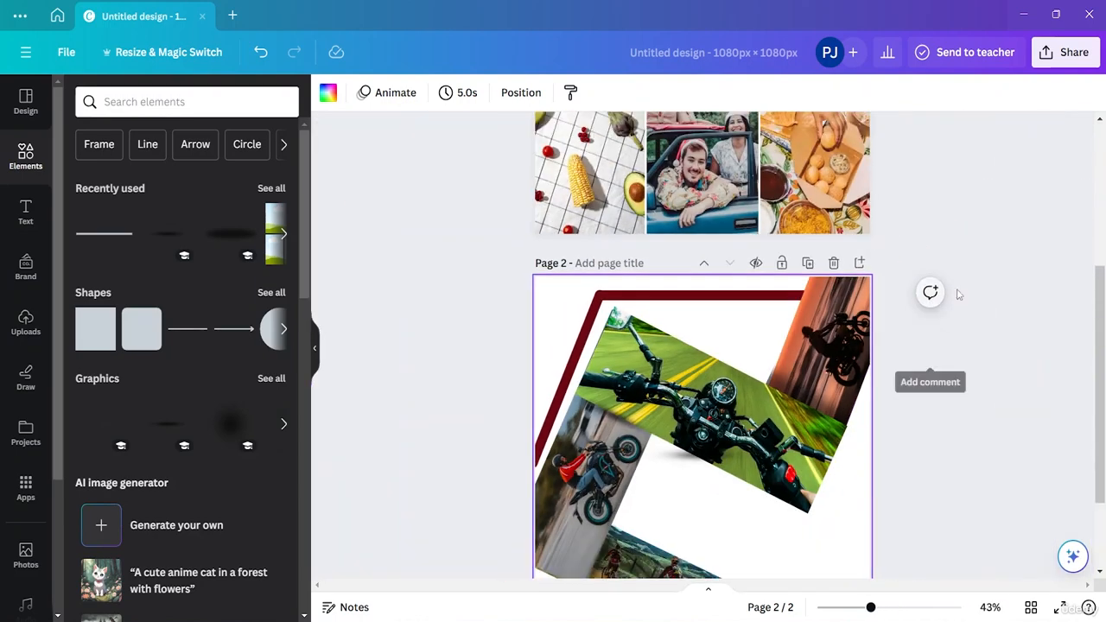
scroll(960, 294, "down", 2)
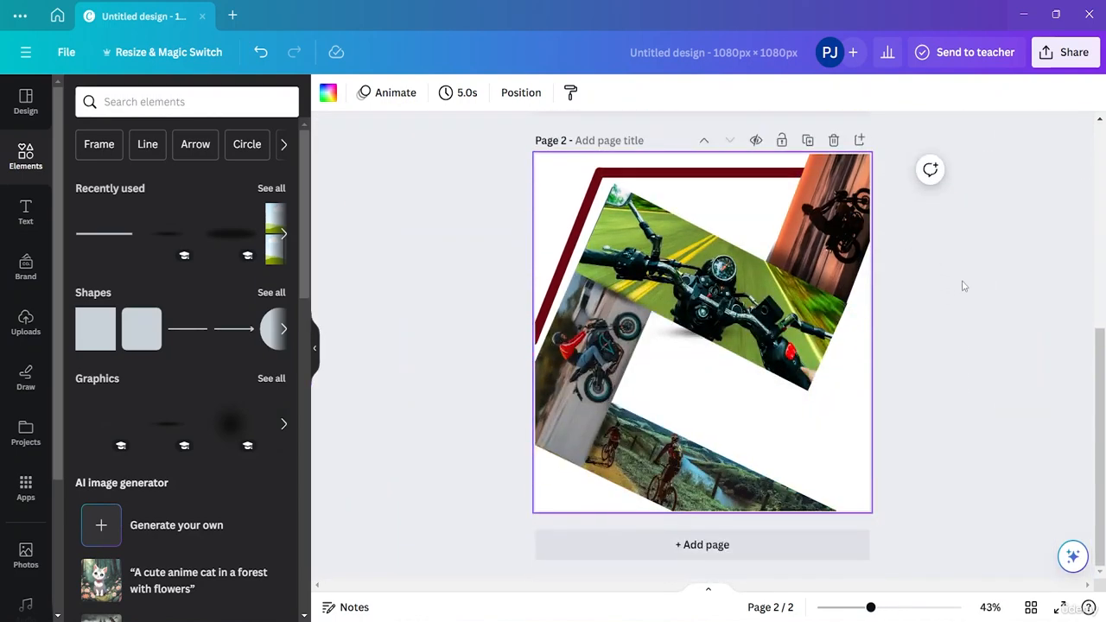
scroll(966, 287, "up", 6)
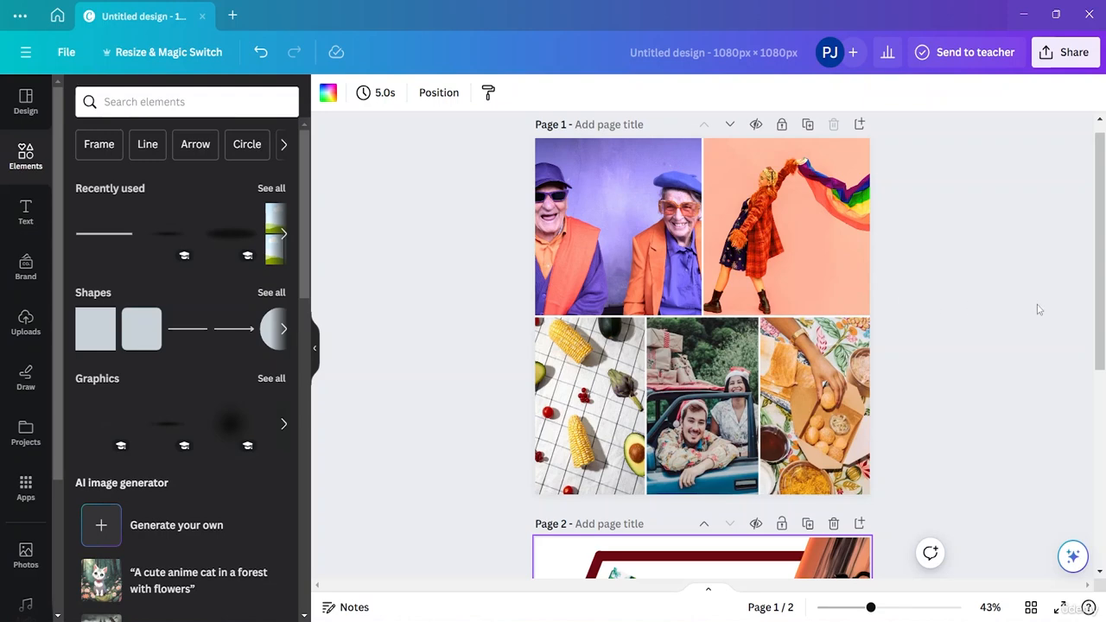
scroll(786, 290, "down", 5)
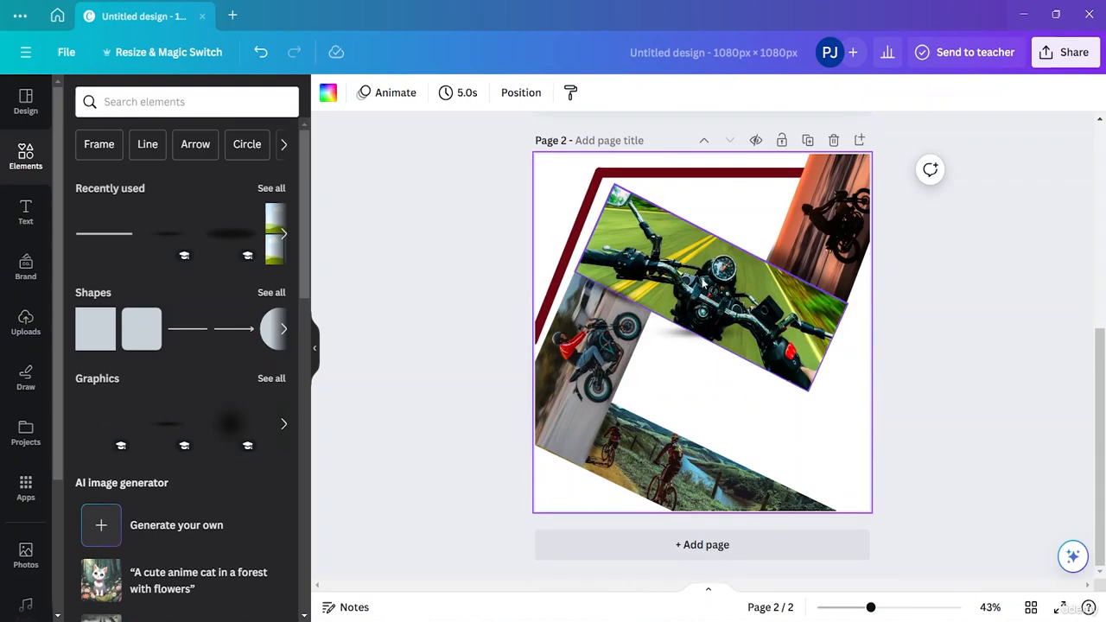
left_click(675, 341)
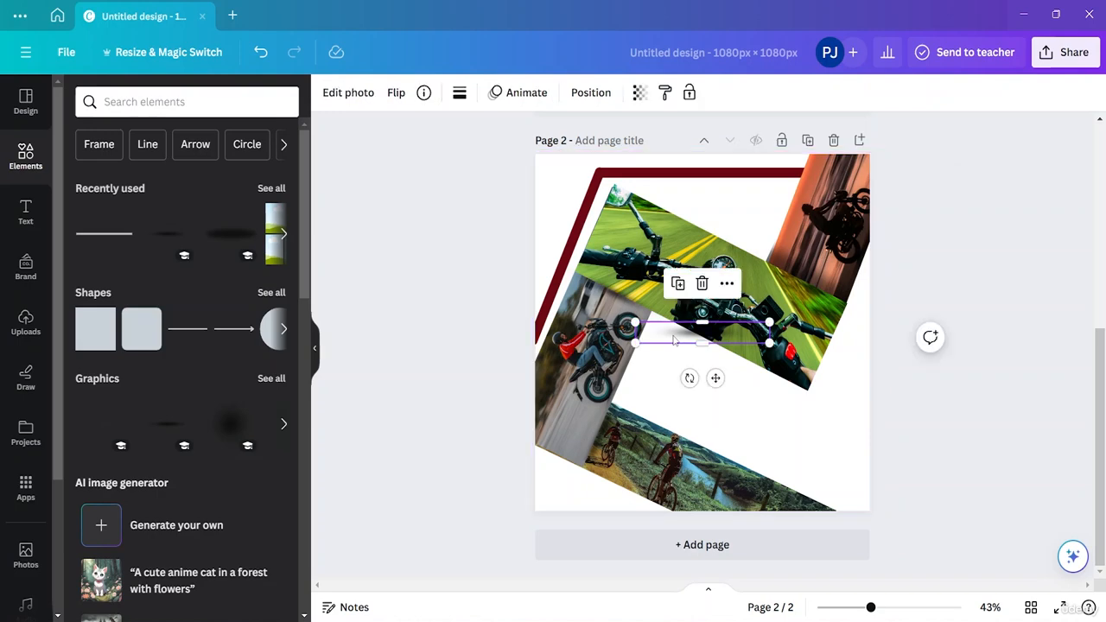
left_click(702, 283)
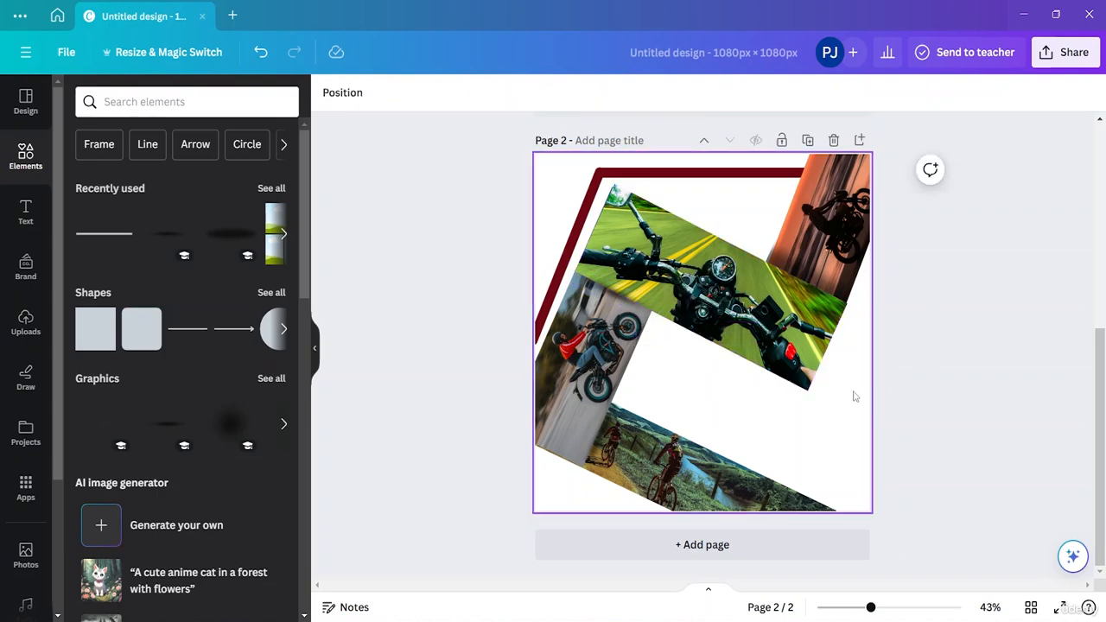